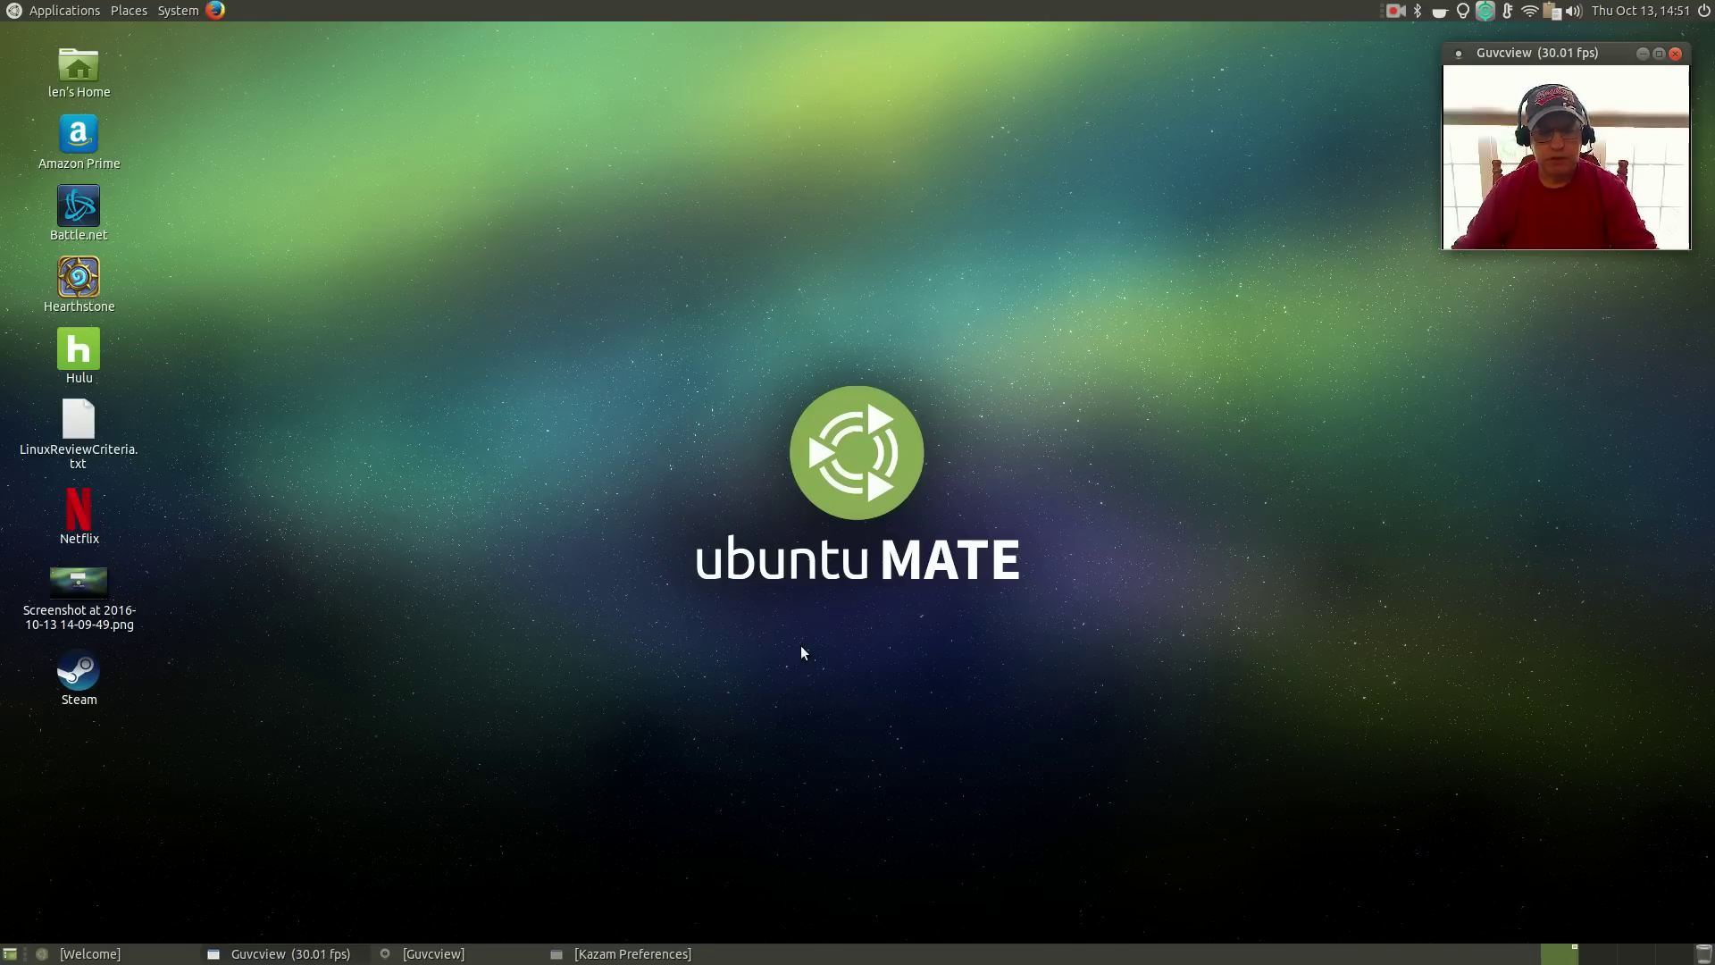
# - Open LinuxReviewCriteria.txt in Leafpad instead of Pluma and decline the system problem report
pyautogui.doubleClick(84, 433)
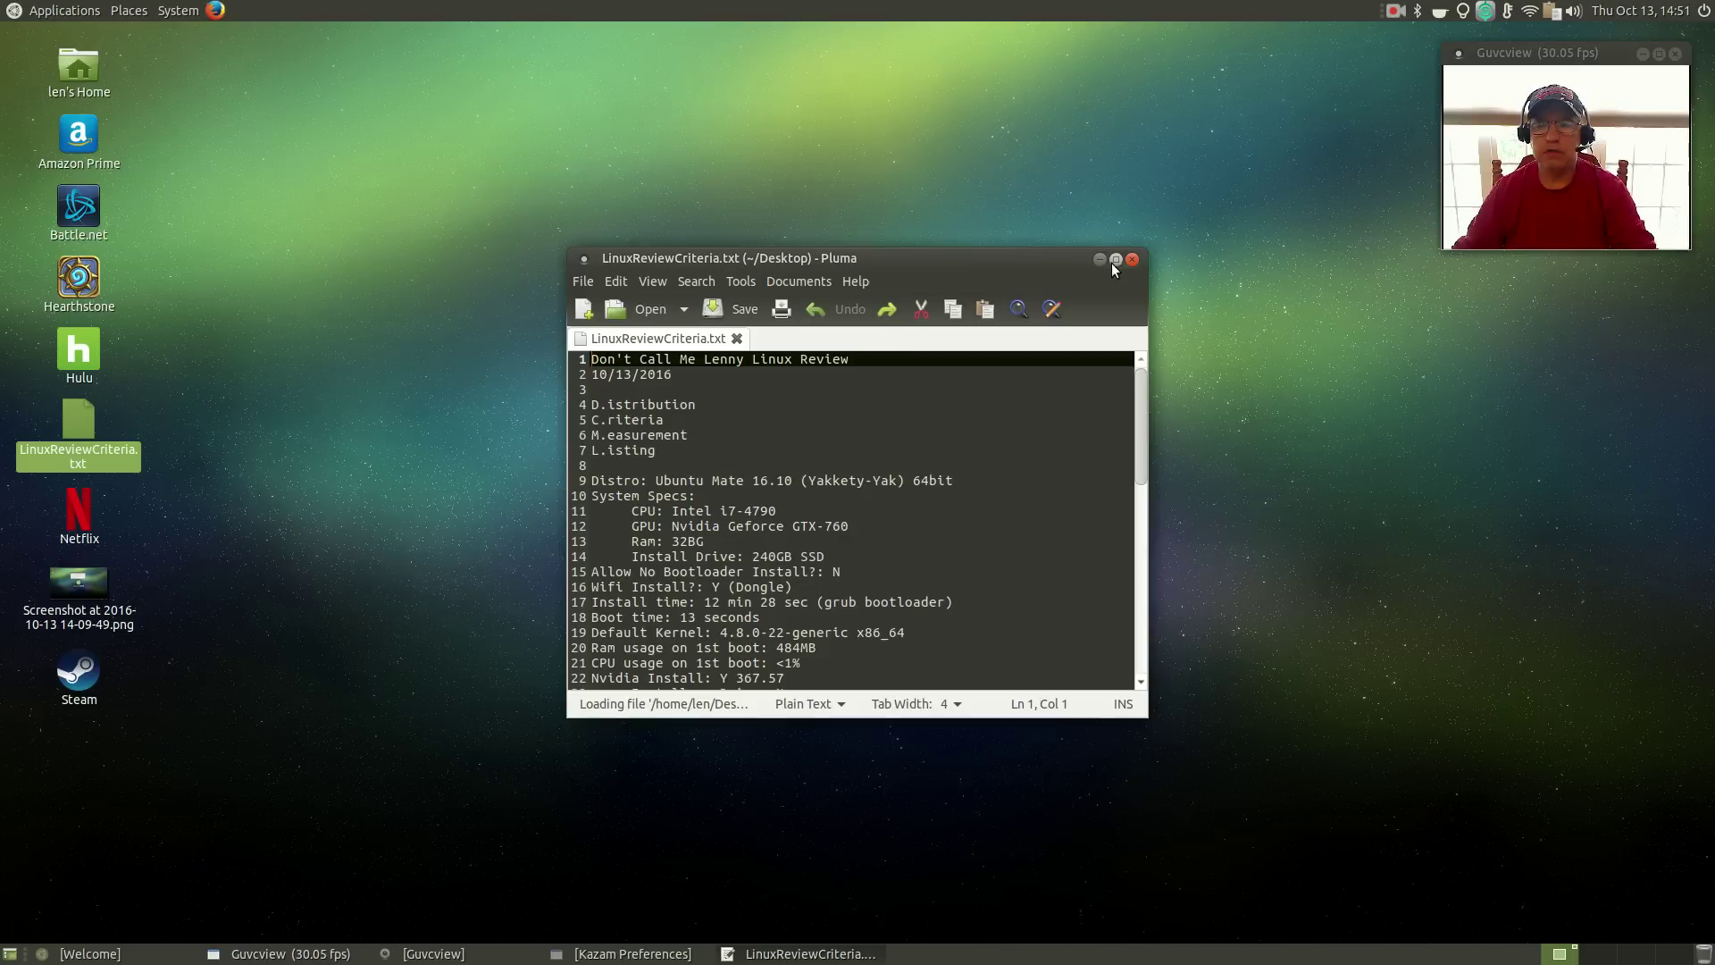
pyautogui.click(1131, 259)
pyautogui.rightClick(78, 417)
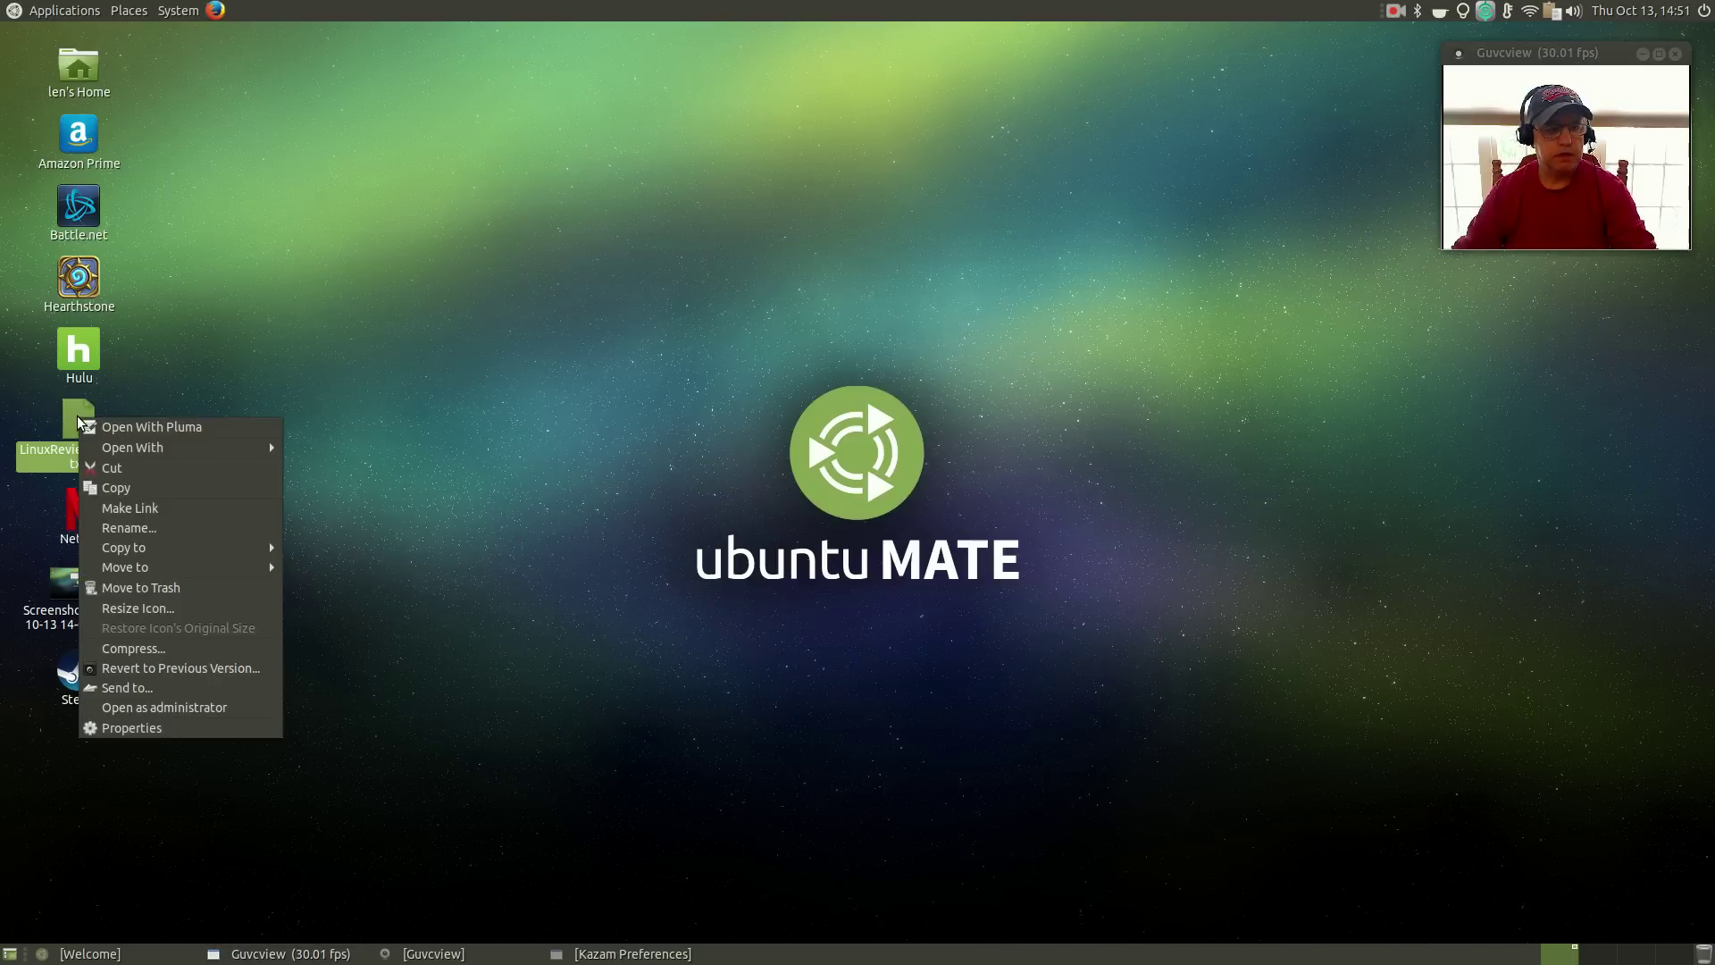
pyautogui.moveTo(121, 447)
pyautogui.click(309, 450)
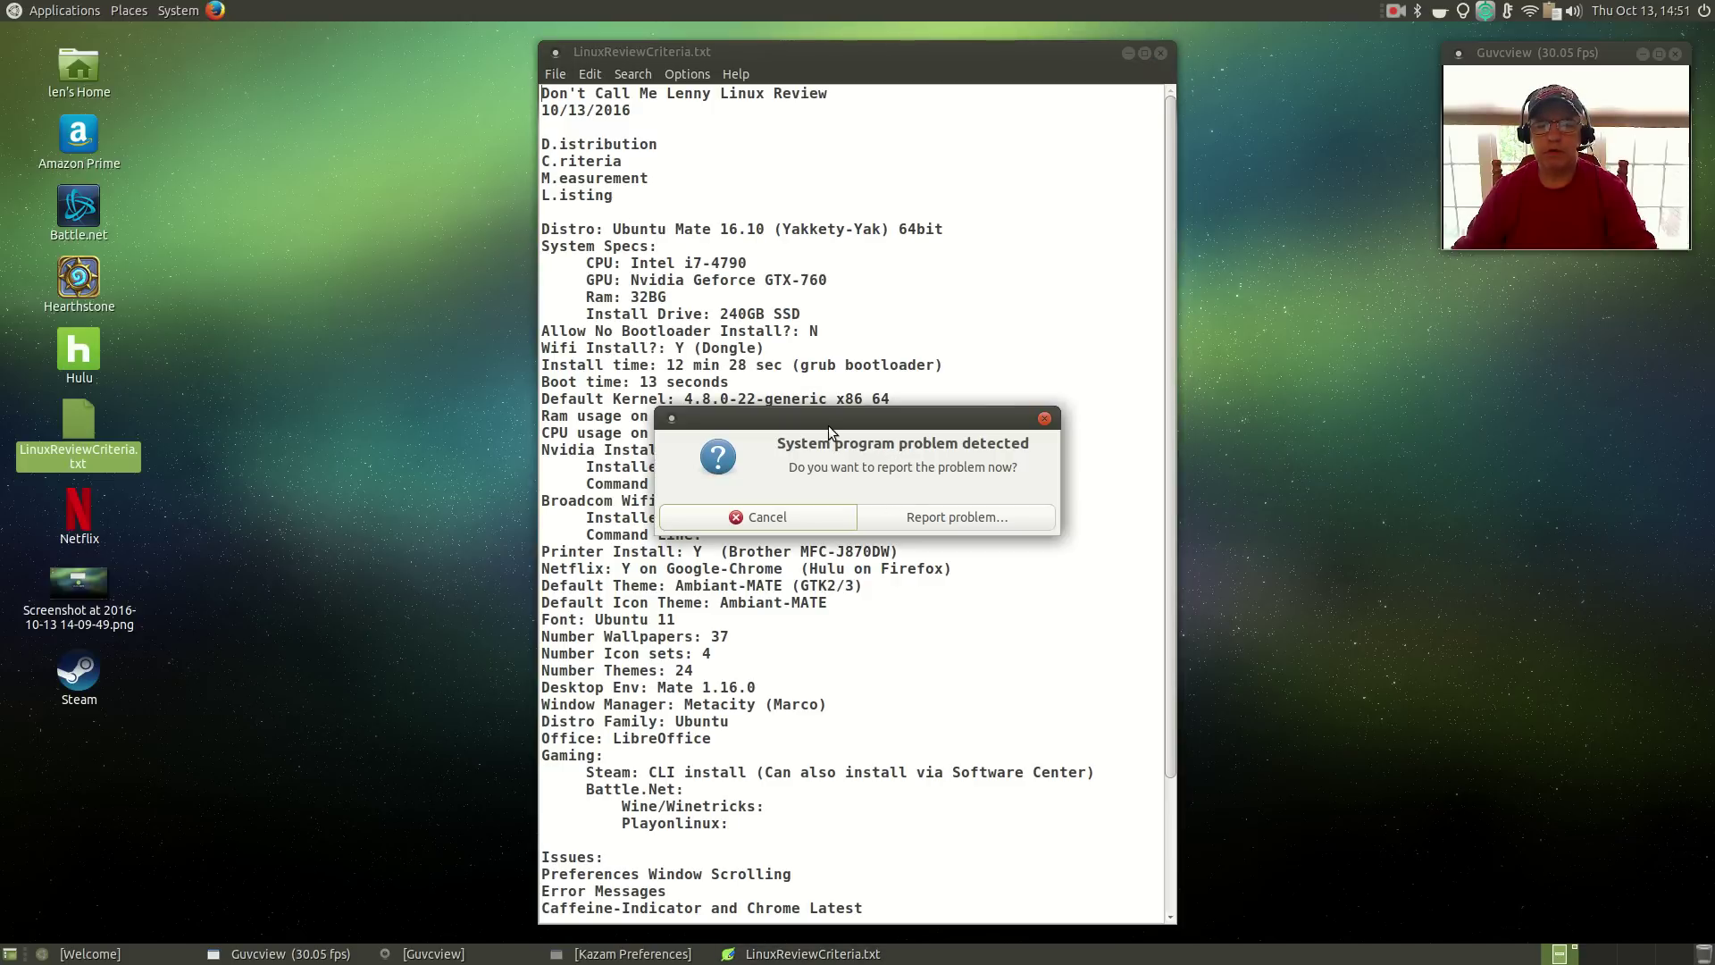
pyautogui.moveTo(828, 430); pyautogui.dragTo(300, 149)
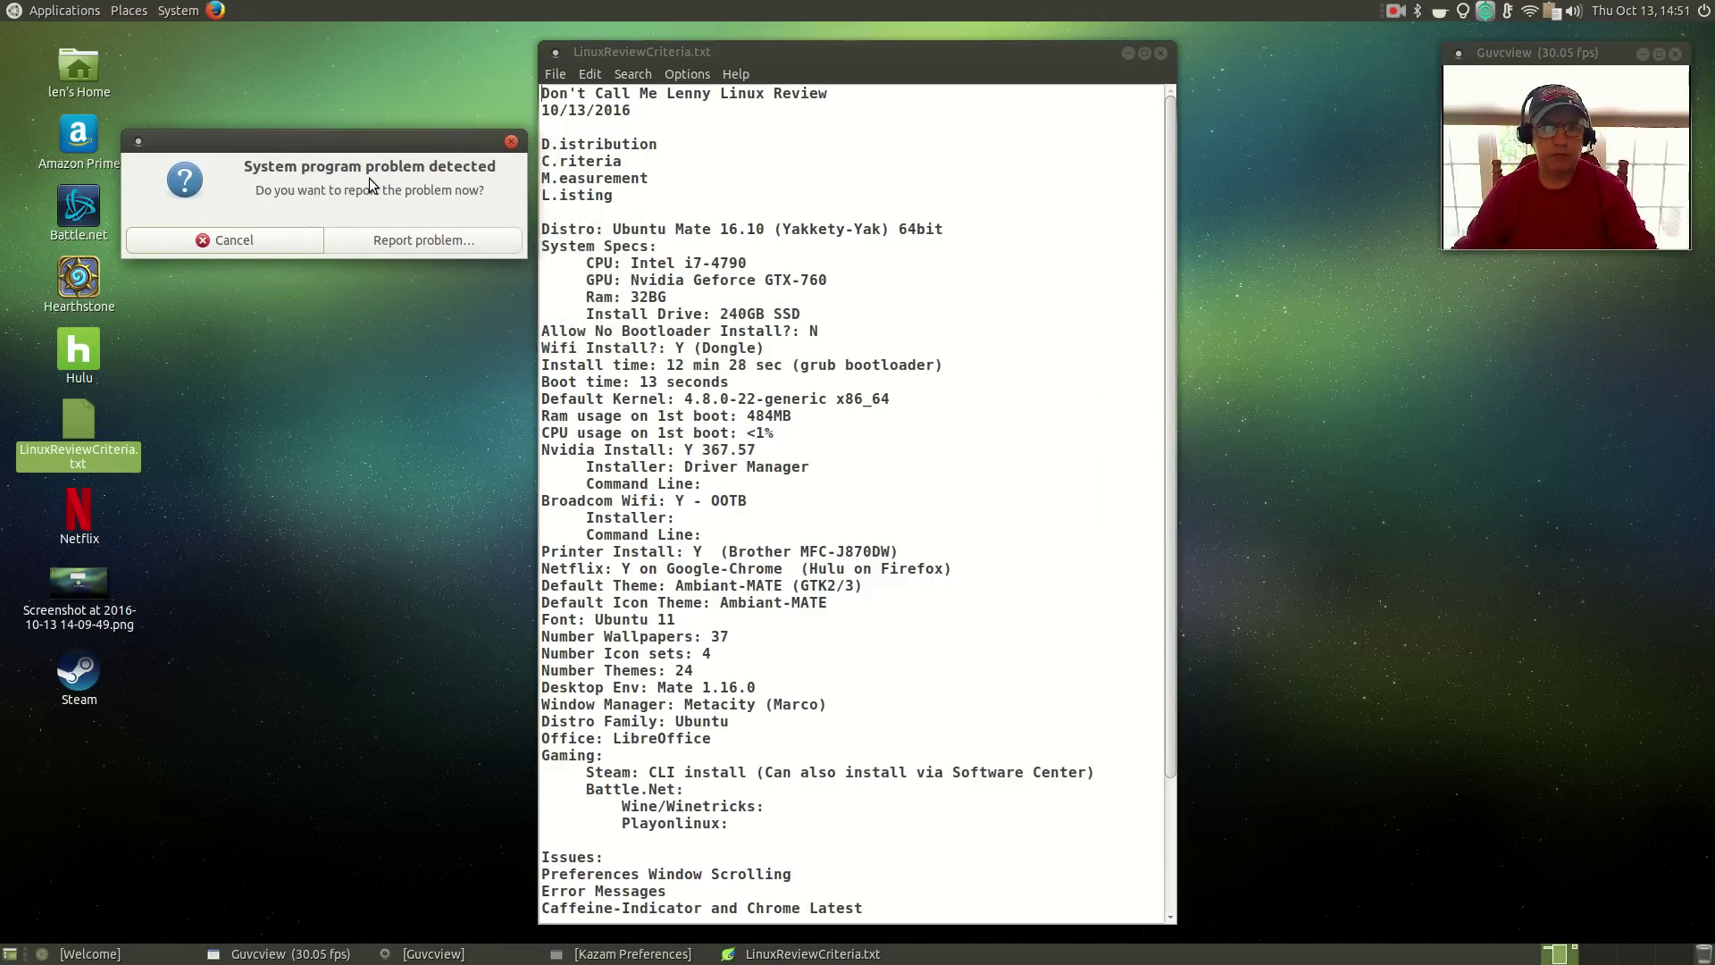
pyautogui.click(285, 238)
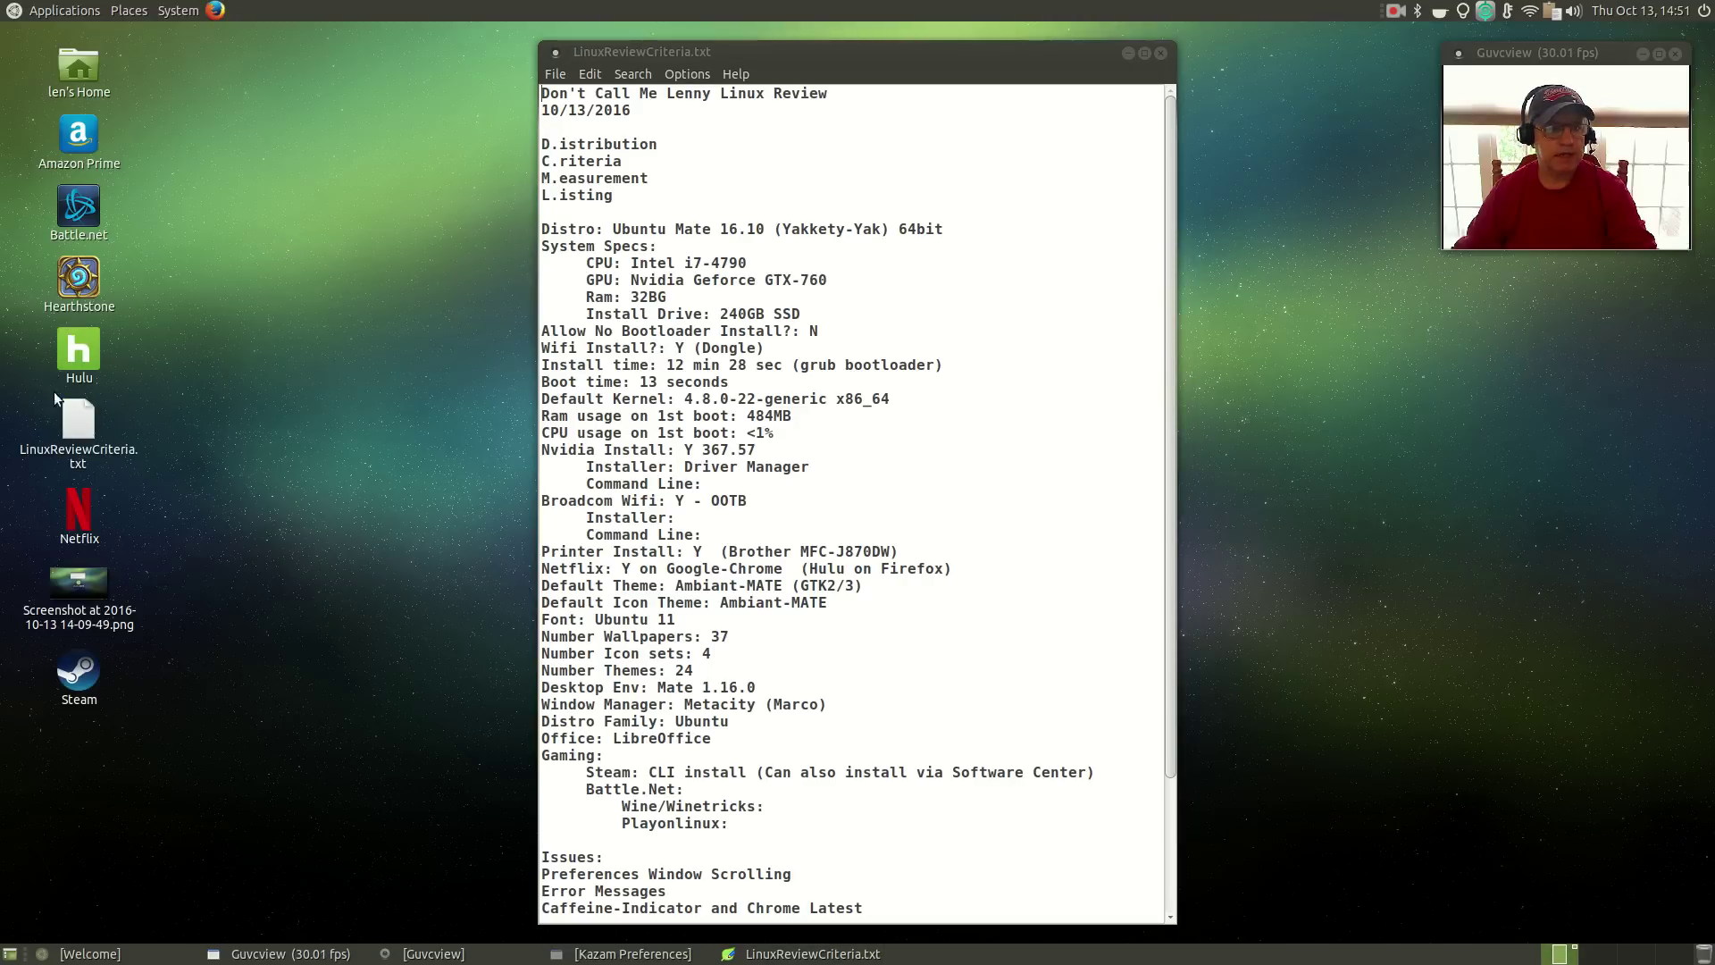
pyautogui.doubleClick(68, 581)
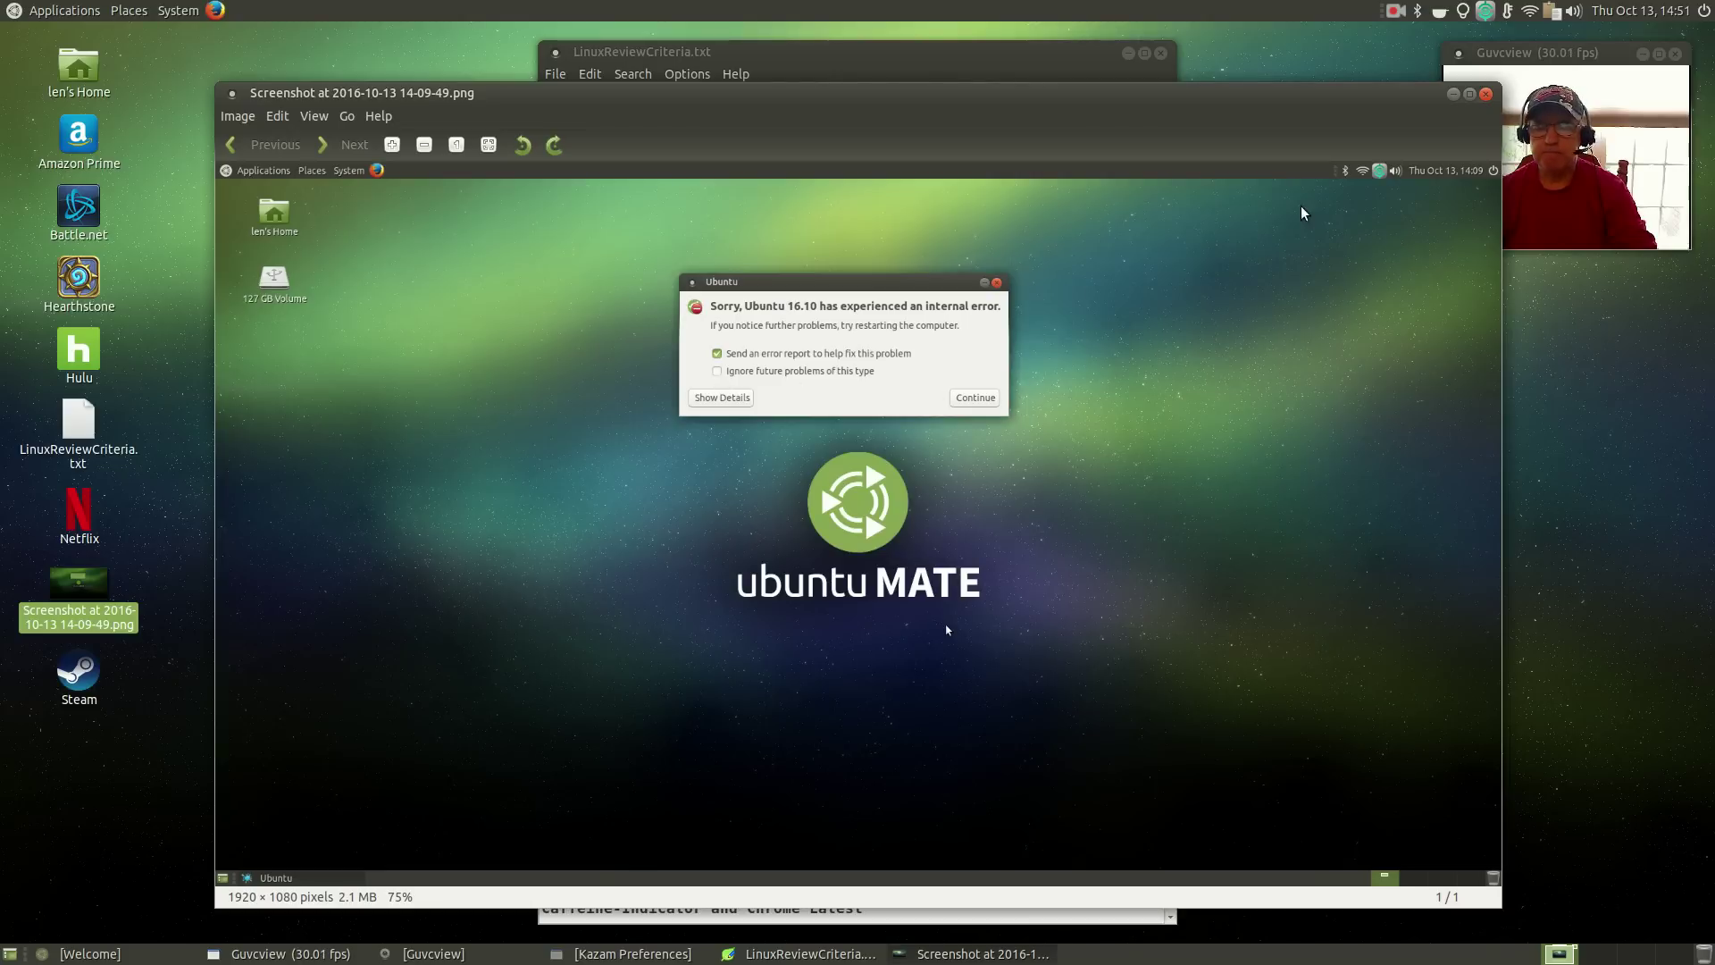
pyautogui.click(1487, 95)
pyautogui.click(325, 268)
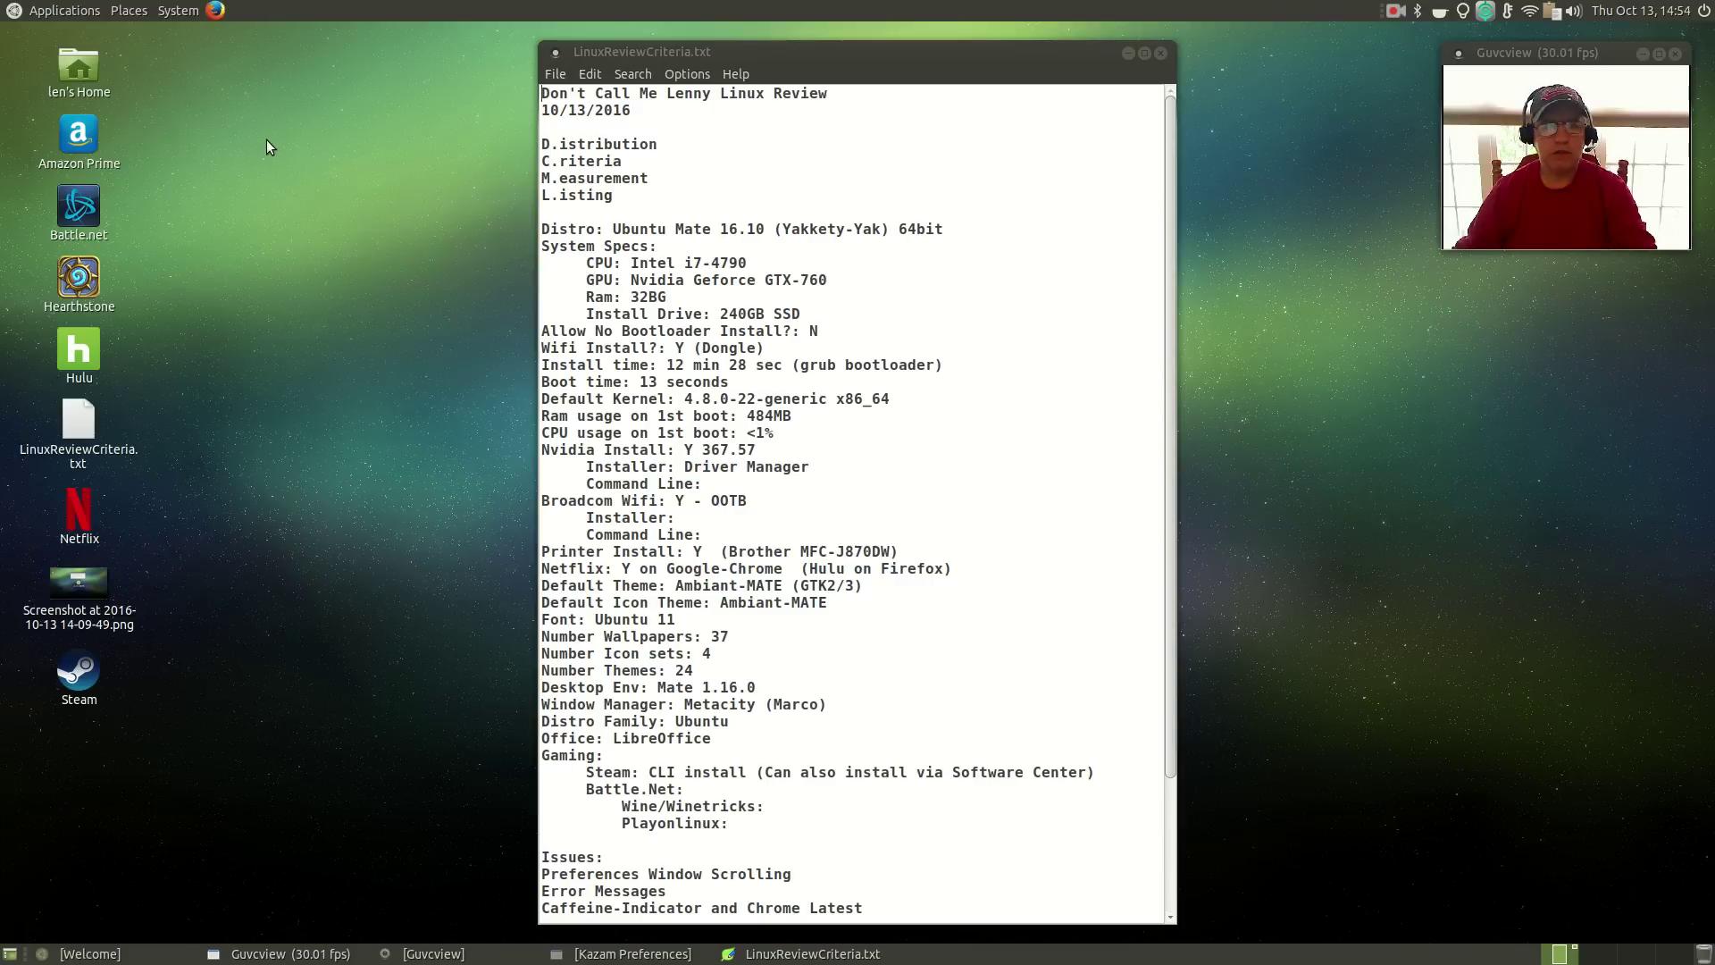
pyautogui.click(105, 9)
pyautogui.moveTo(178, 10)
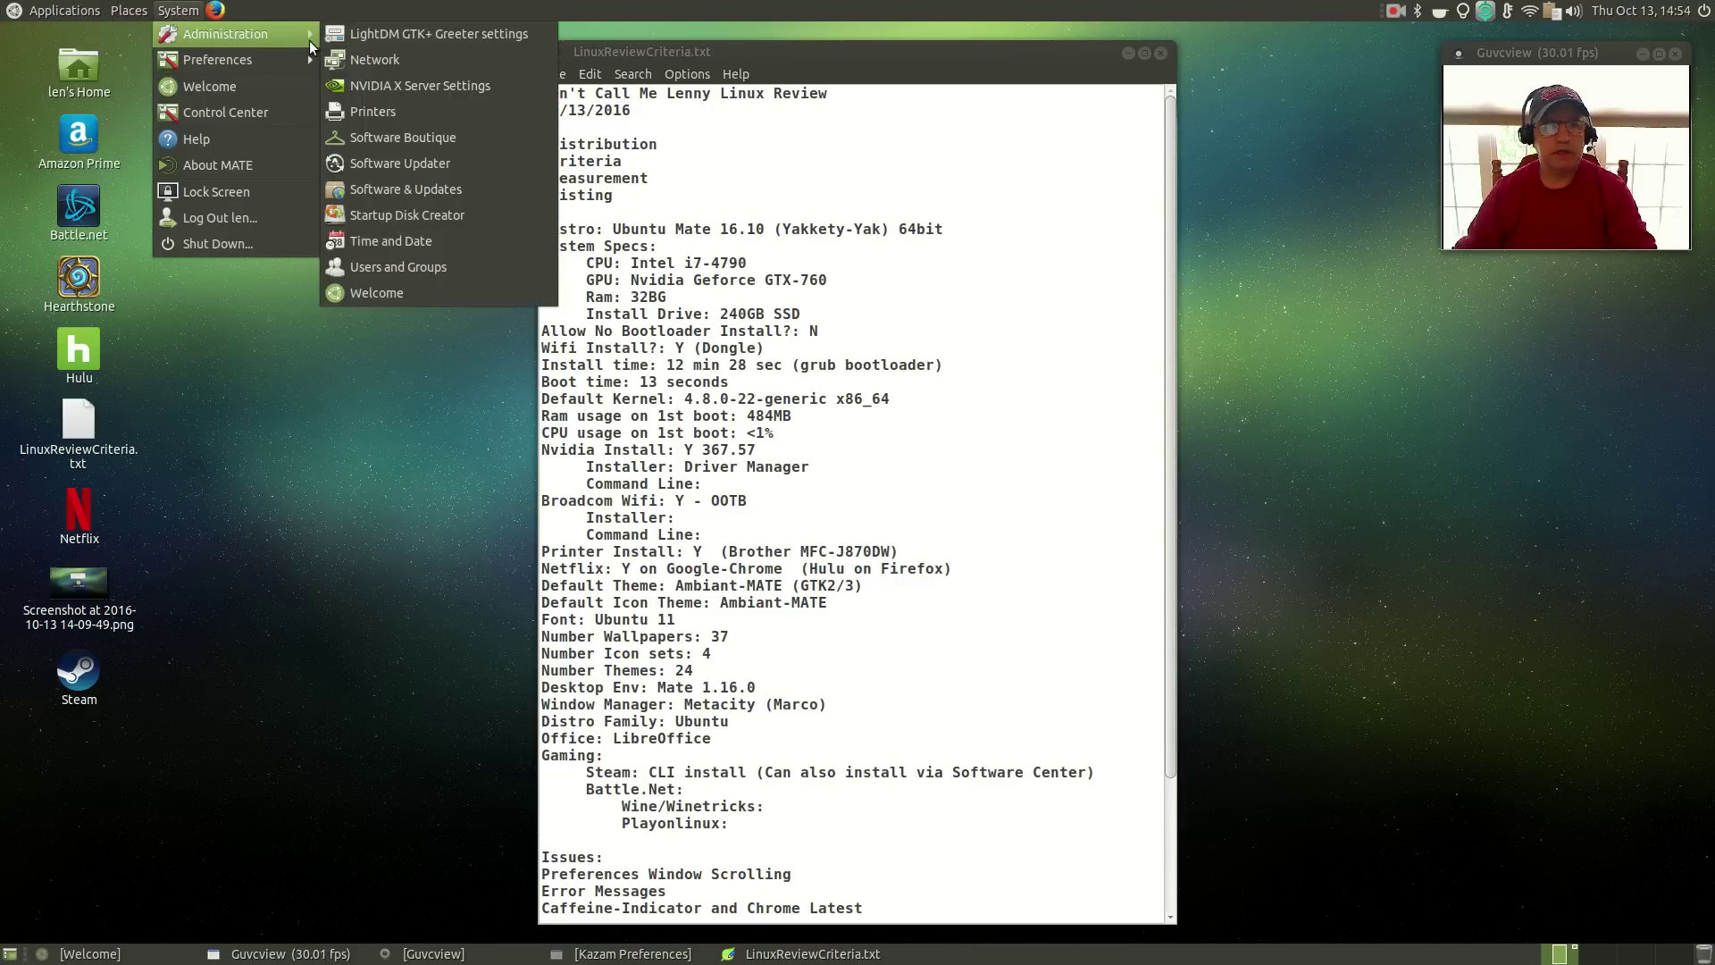
pyautogui.moveTo(249, 36)
pyautogui.click(368, 87)
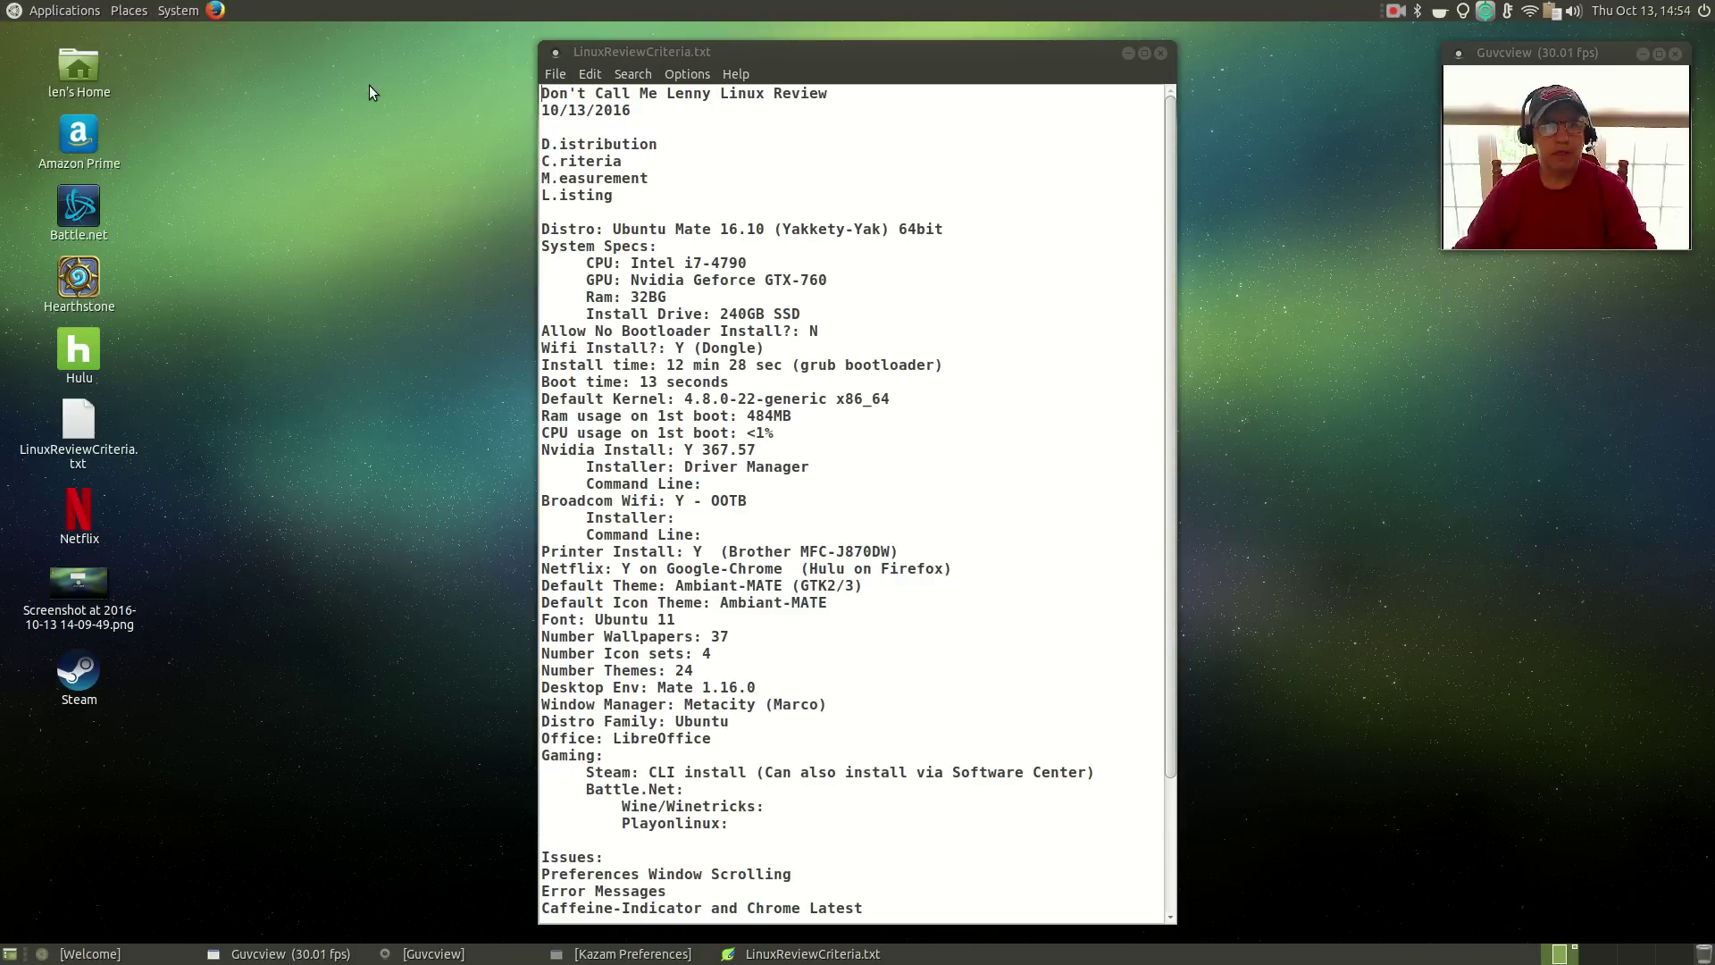
pyautogui.moveTo(922, 316); pyautogui.dragTo(1413, 410)
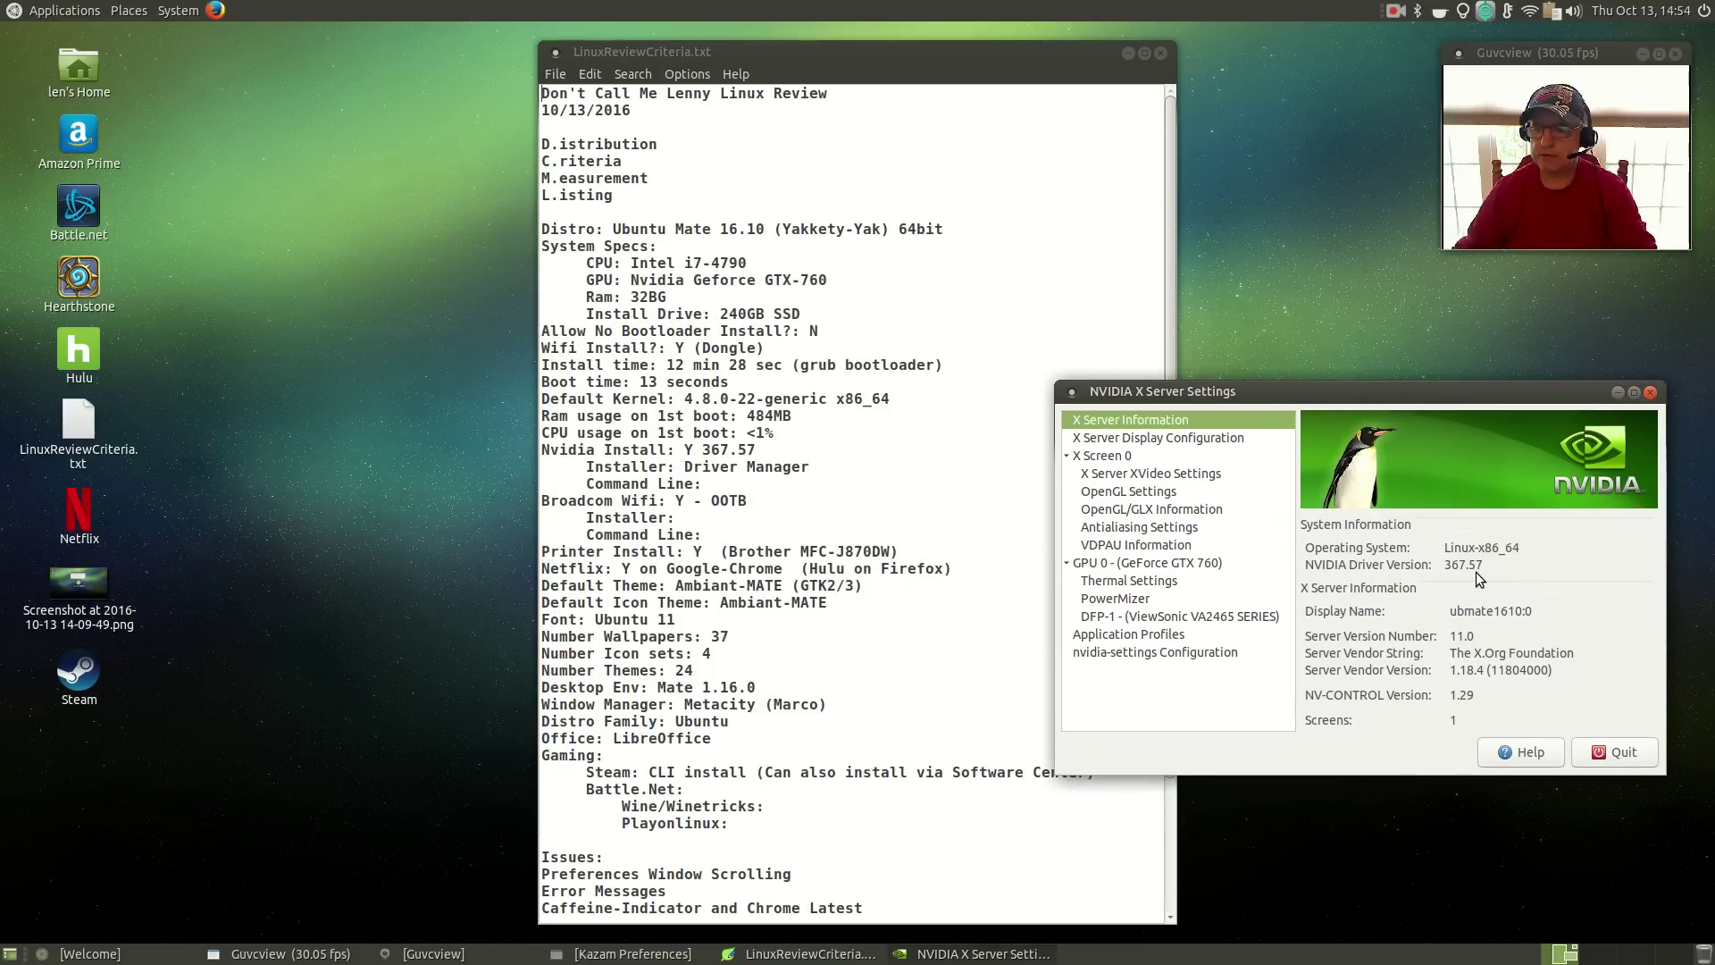
pyautogui.click(1614, 751)
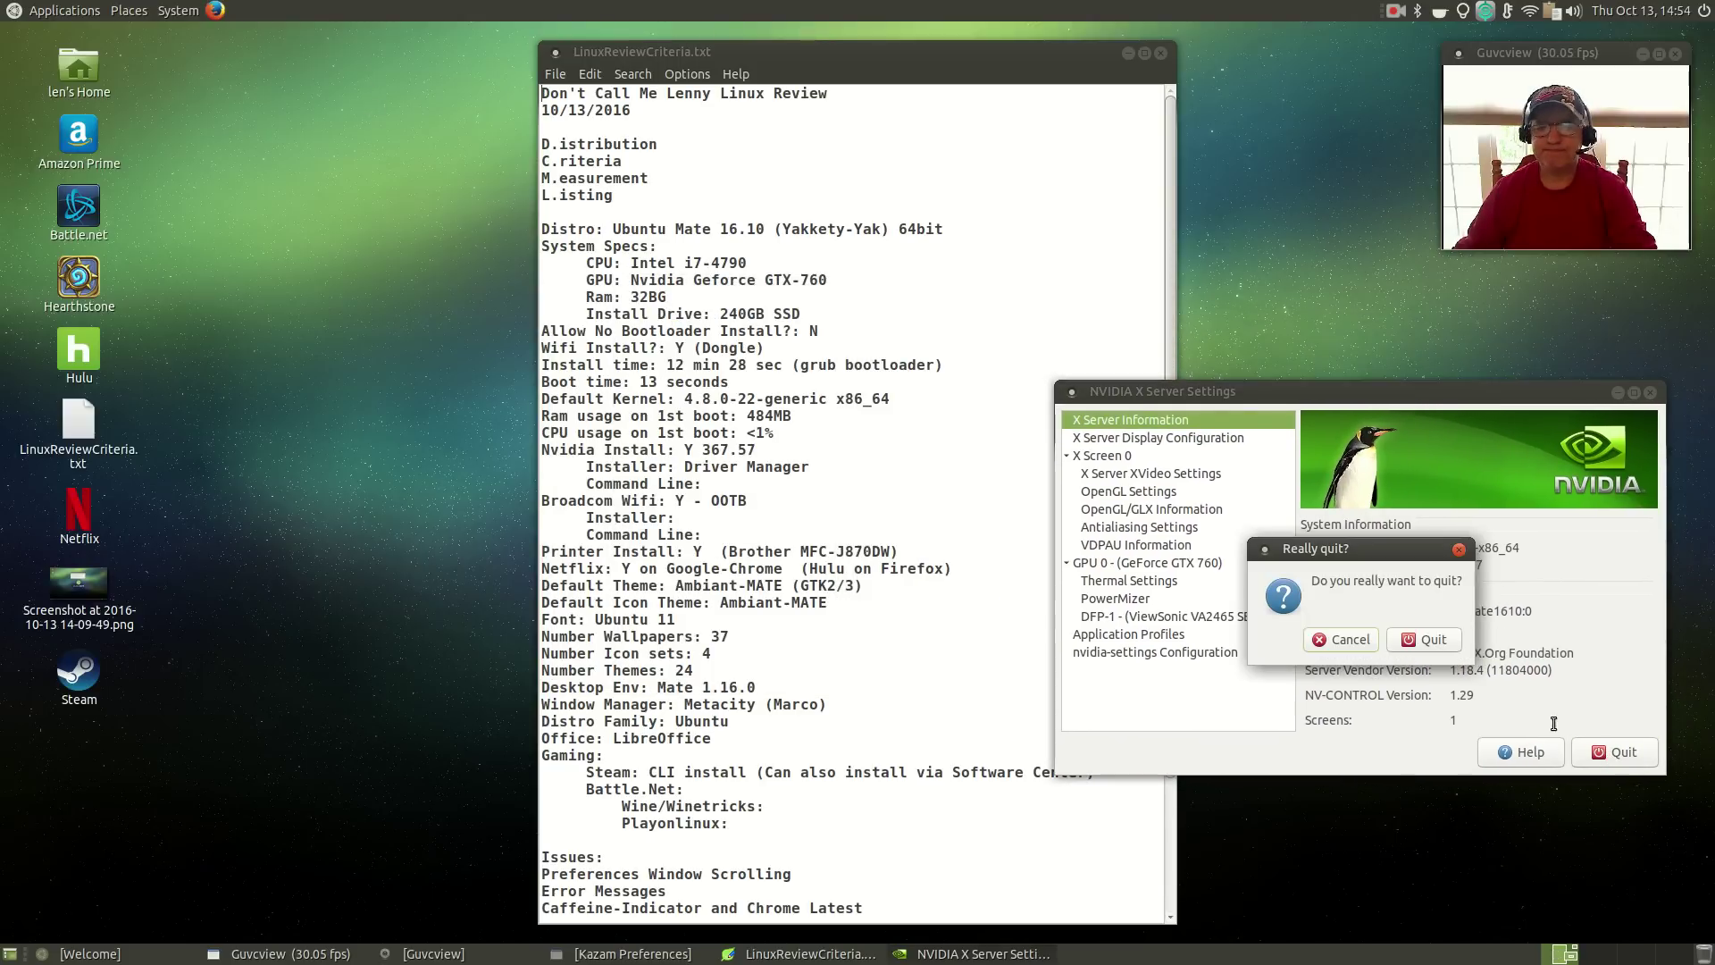
pyautogui.click(1414, 645)
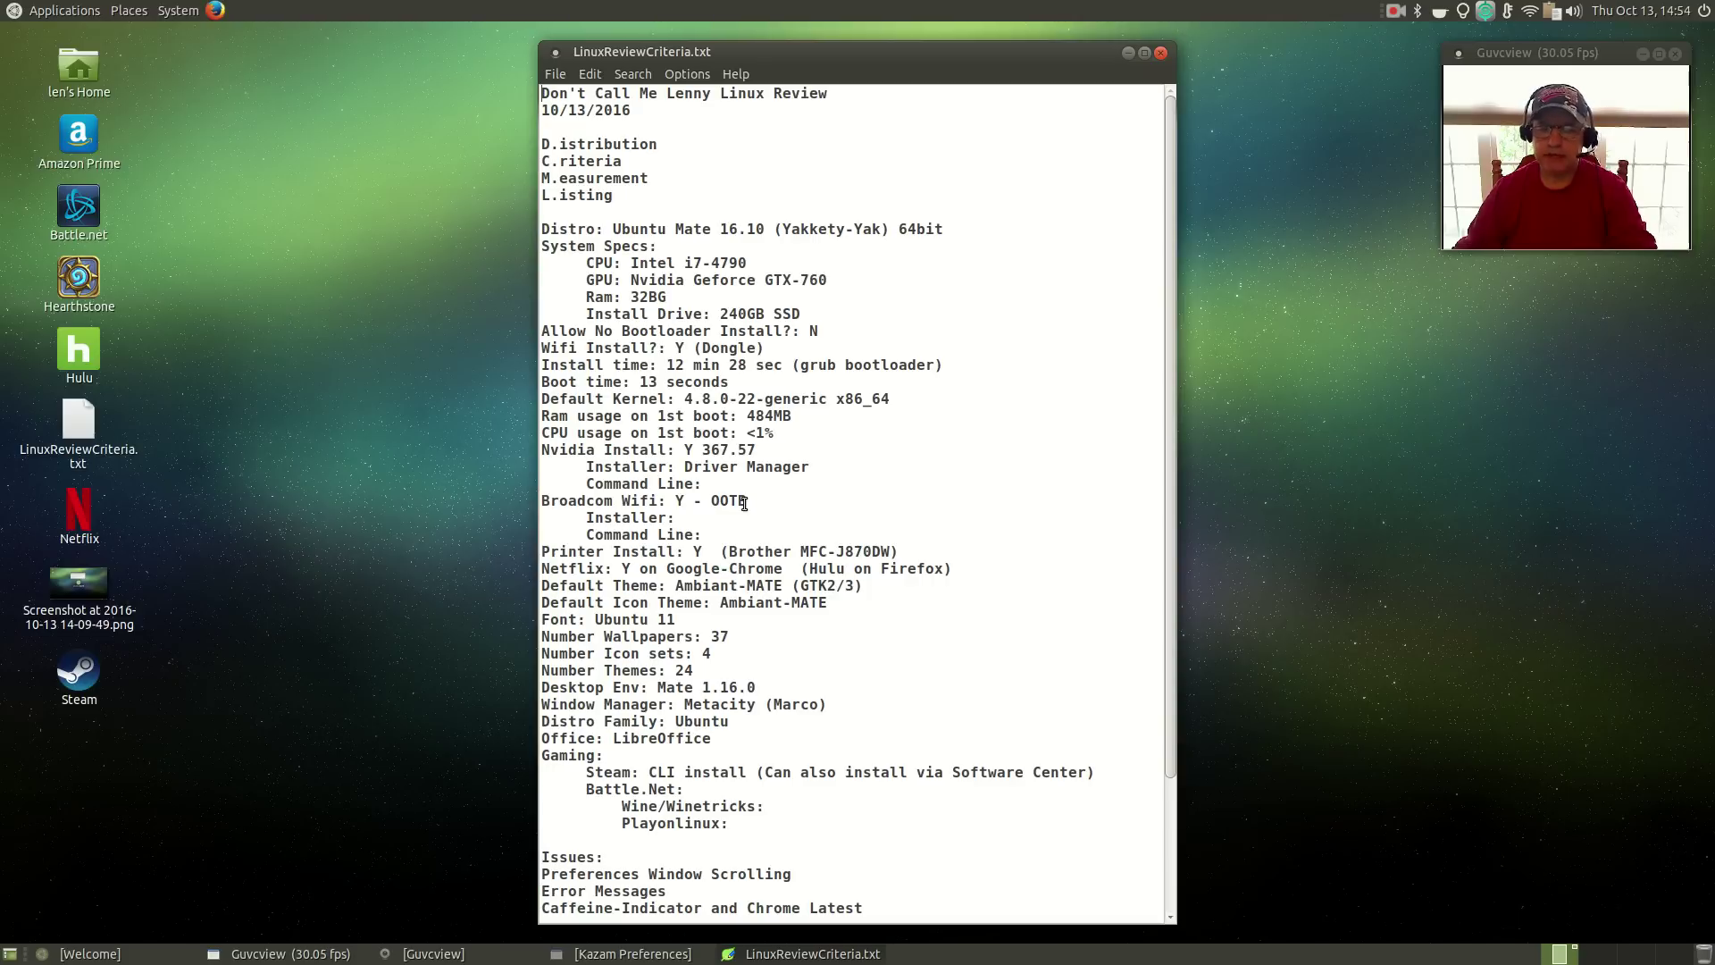
pyautogui.click(179, 10)
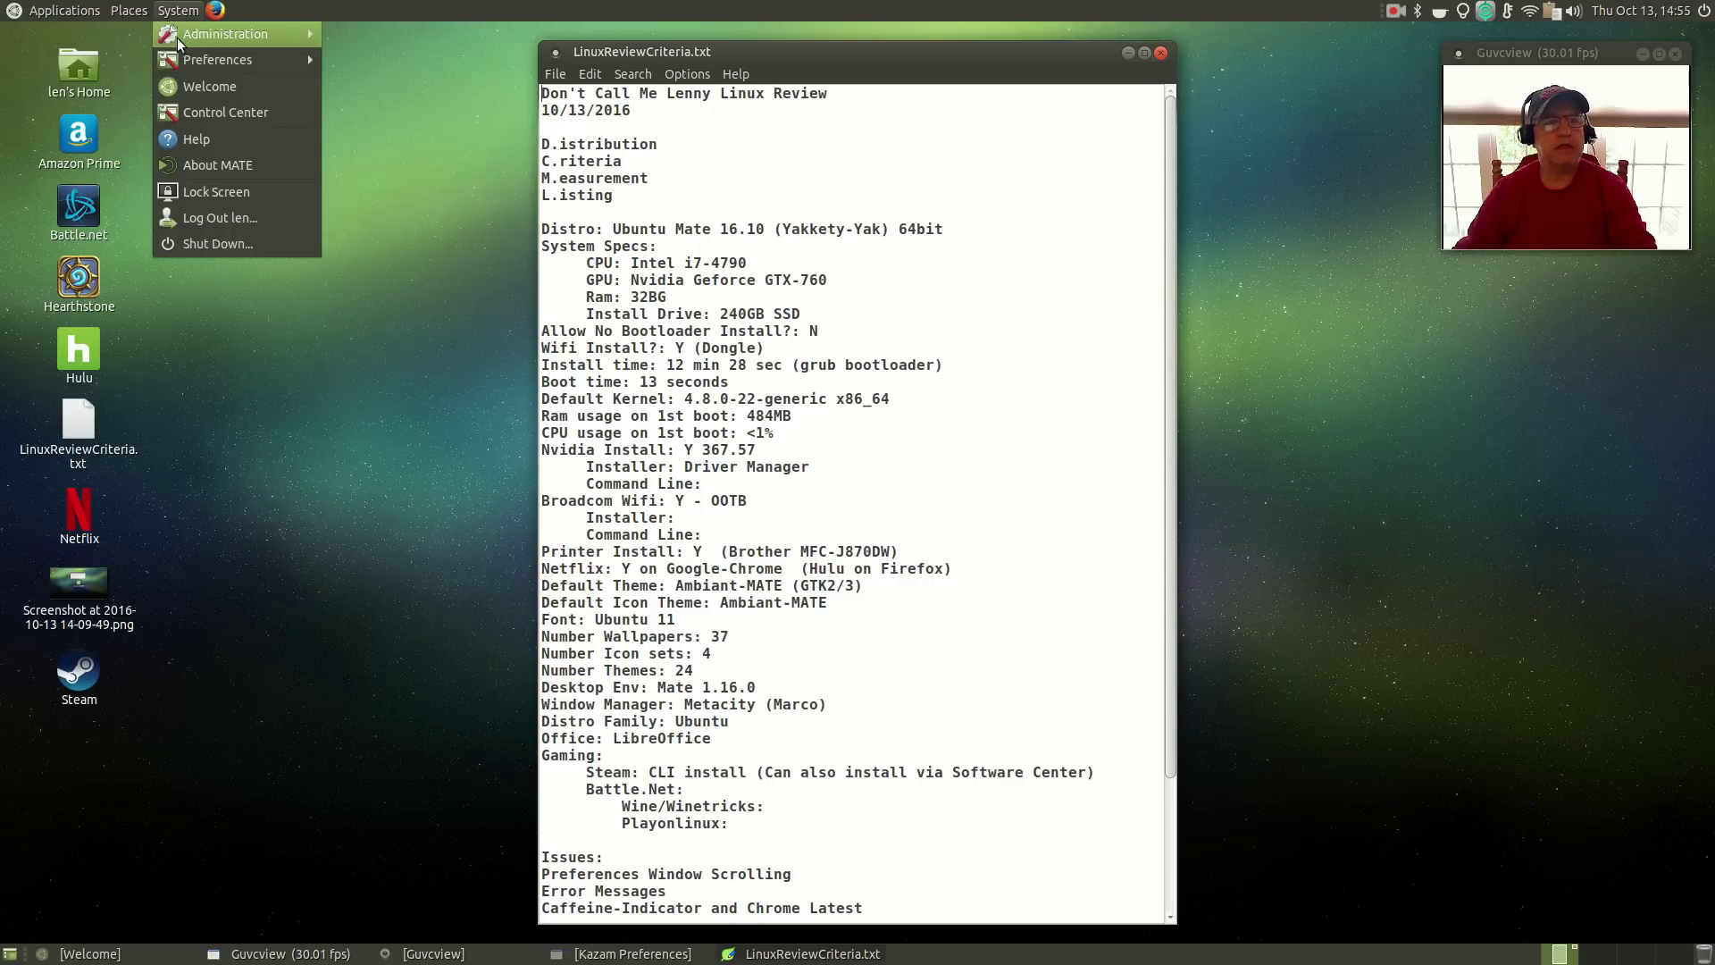
pyautogui.moveTo(180, 40)
pyautogui.click(371, 112)
pyautogui.moveTo(853, 382); pyautogui.dragTo(1381, 389)
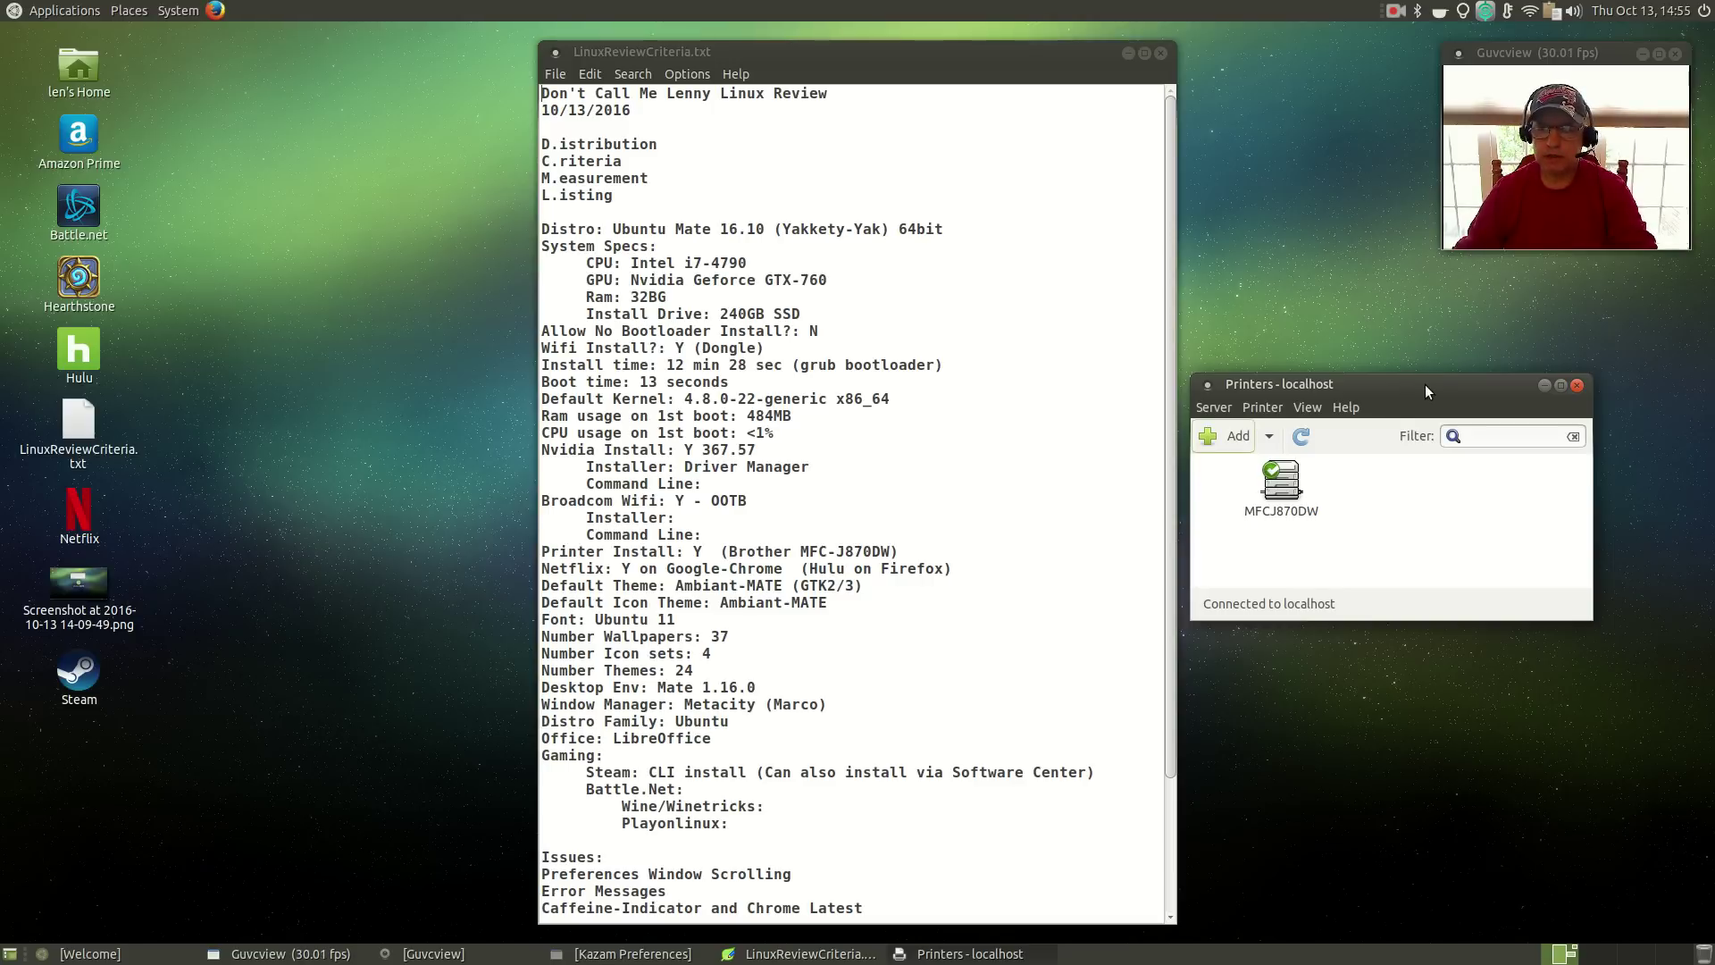
pyautogui.click(1576, 387)
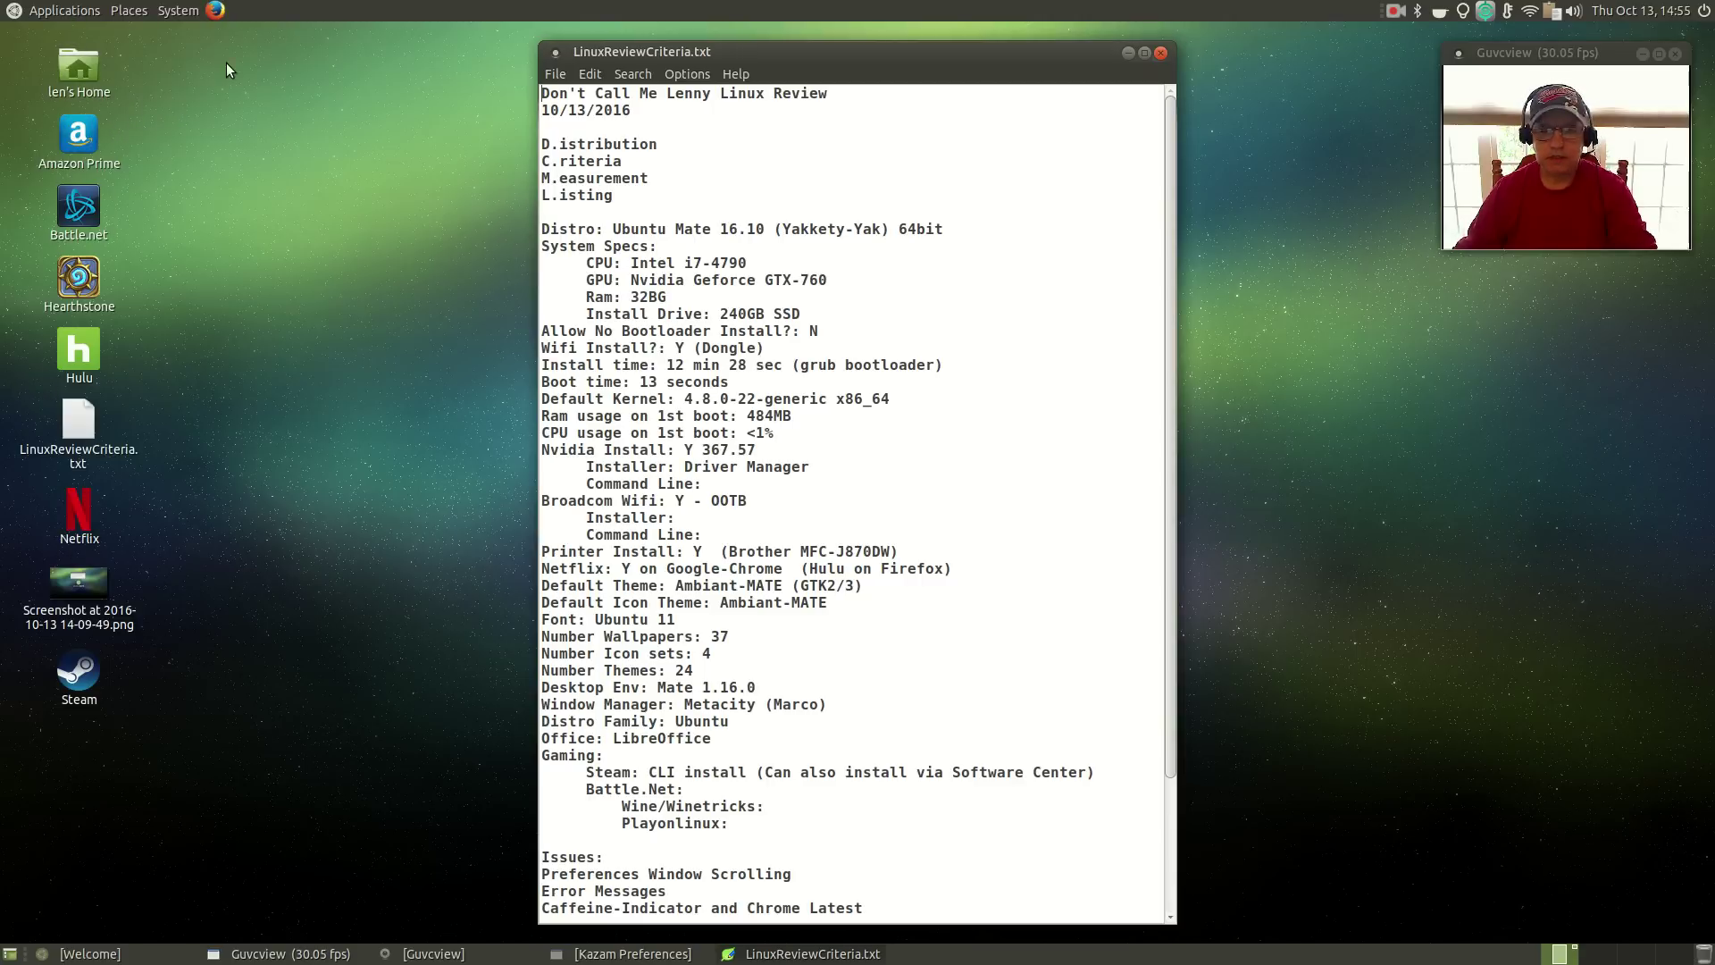
pyautogui.click(84, 9)
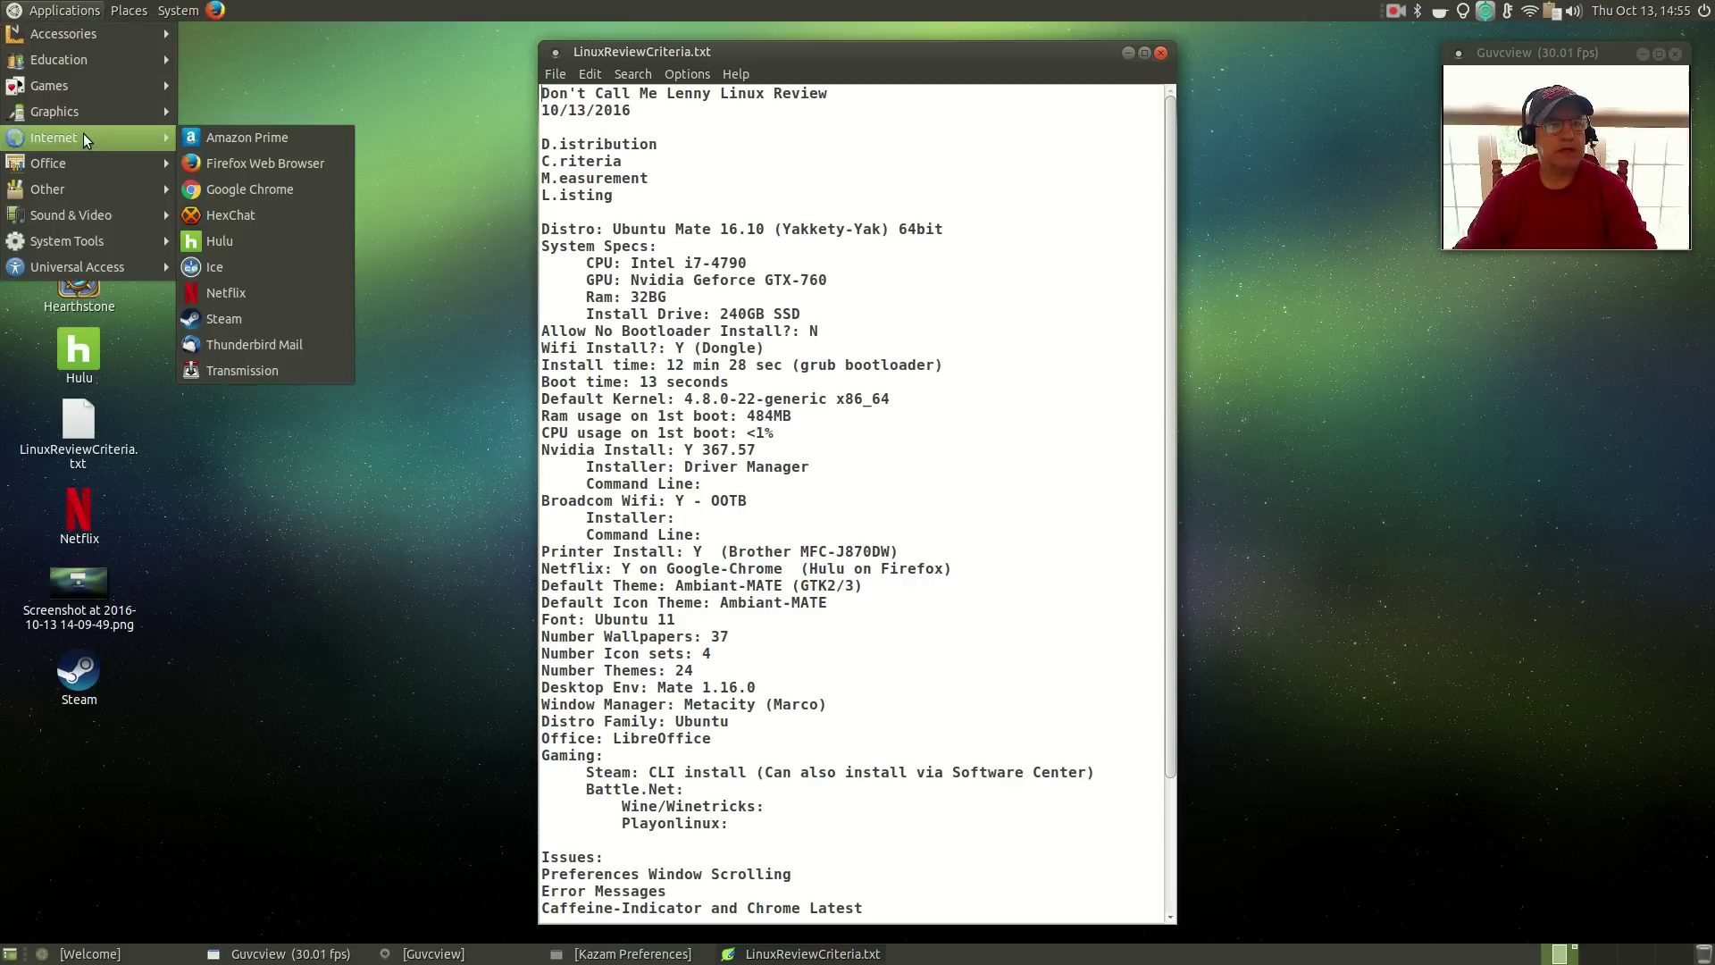
pyautogui.moveTo(135, 136)
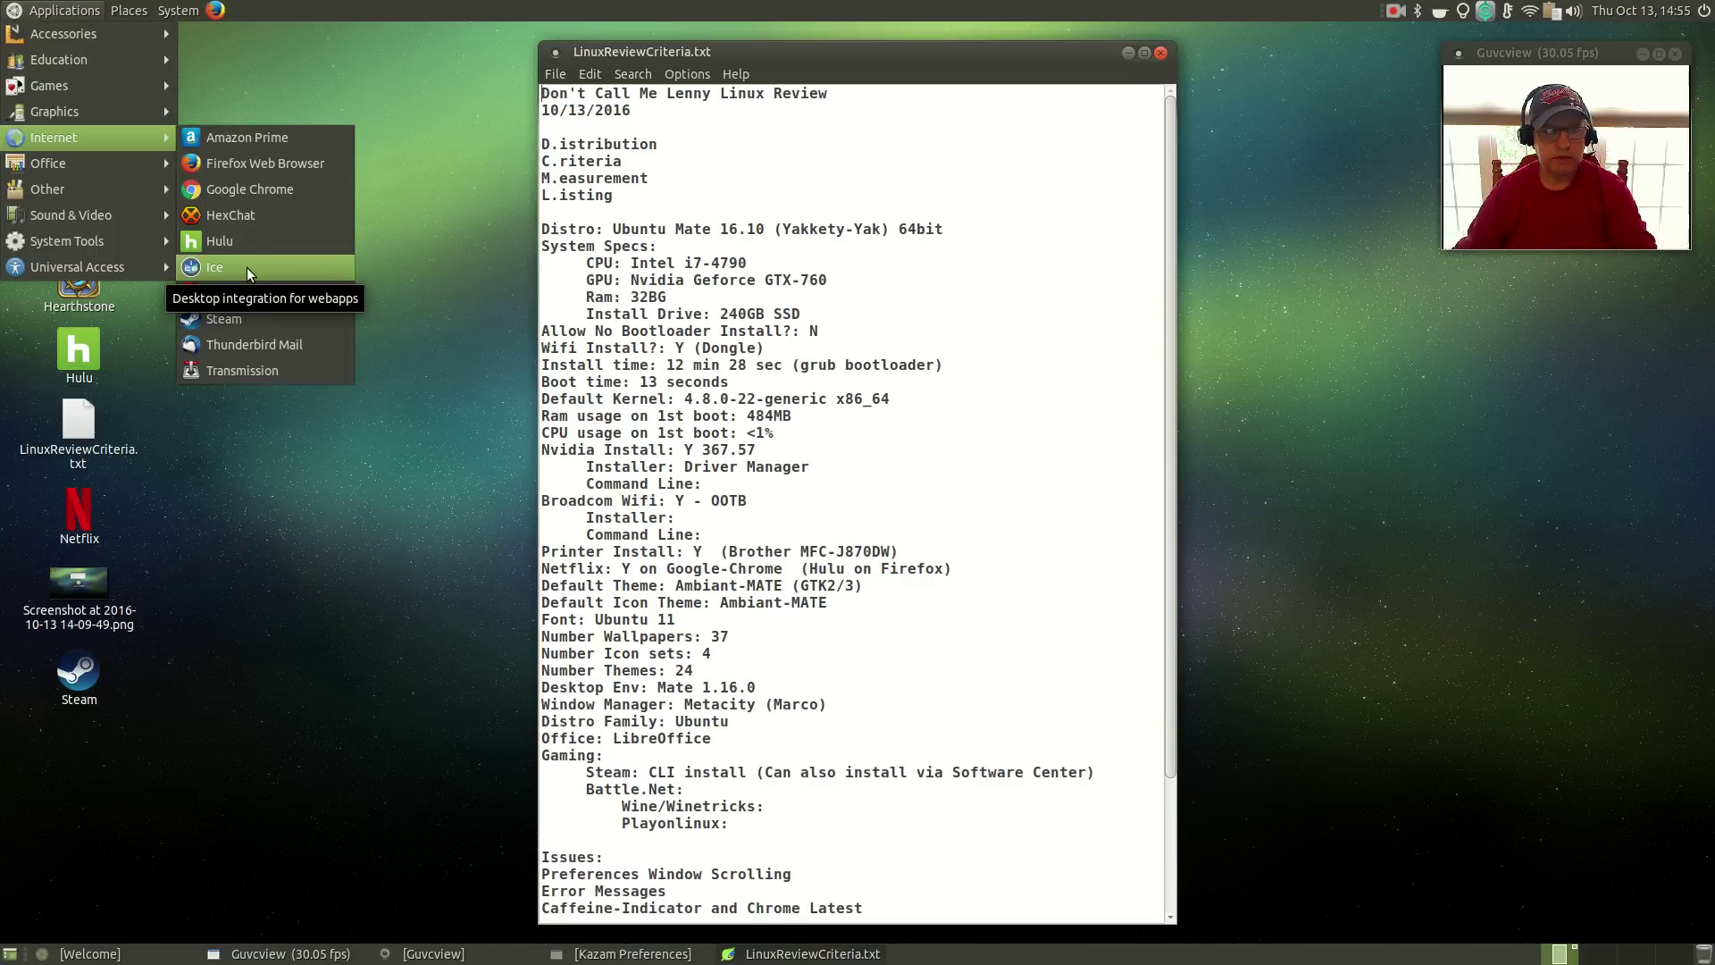
pyautogui.click(474, 251)
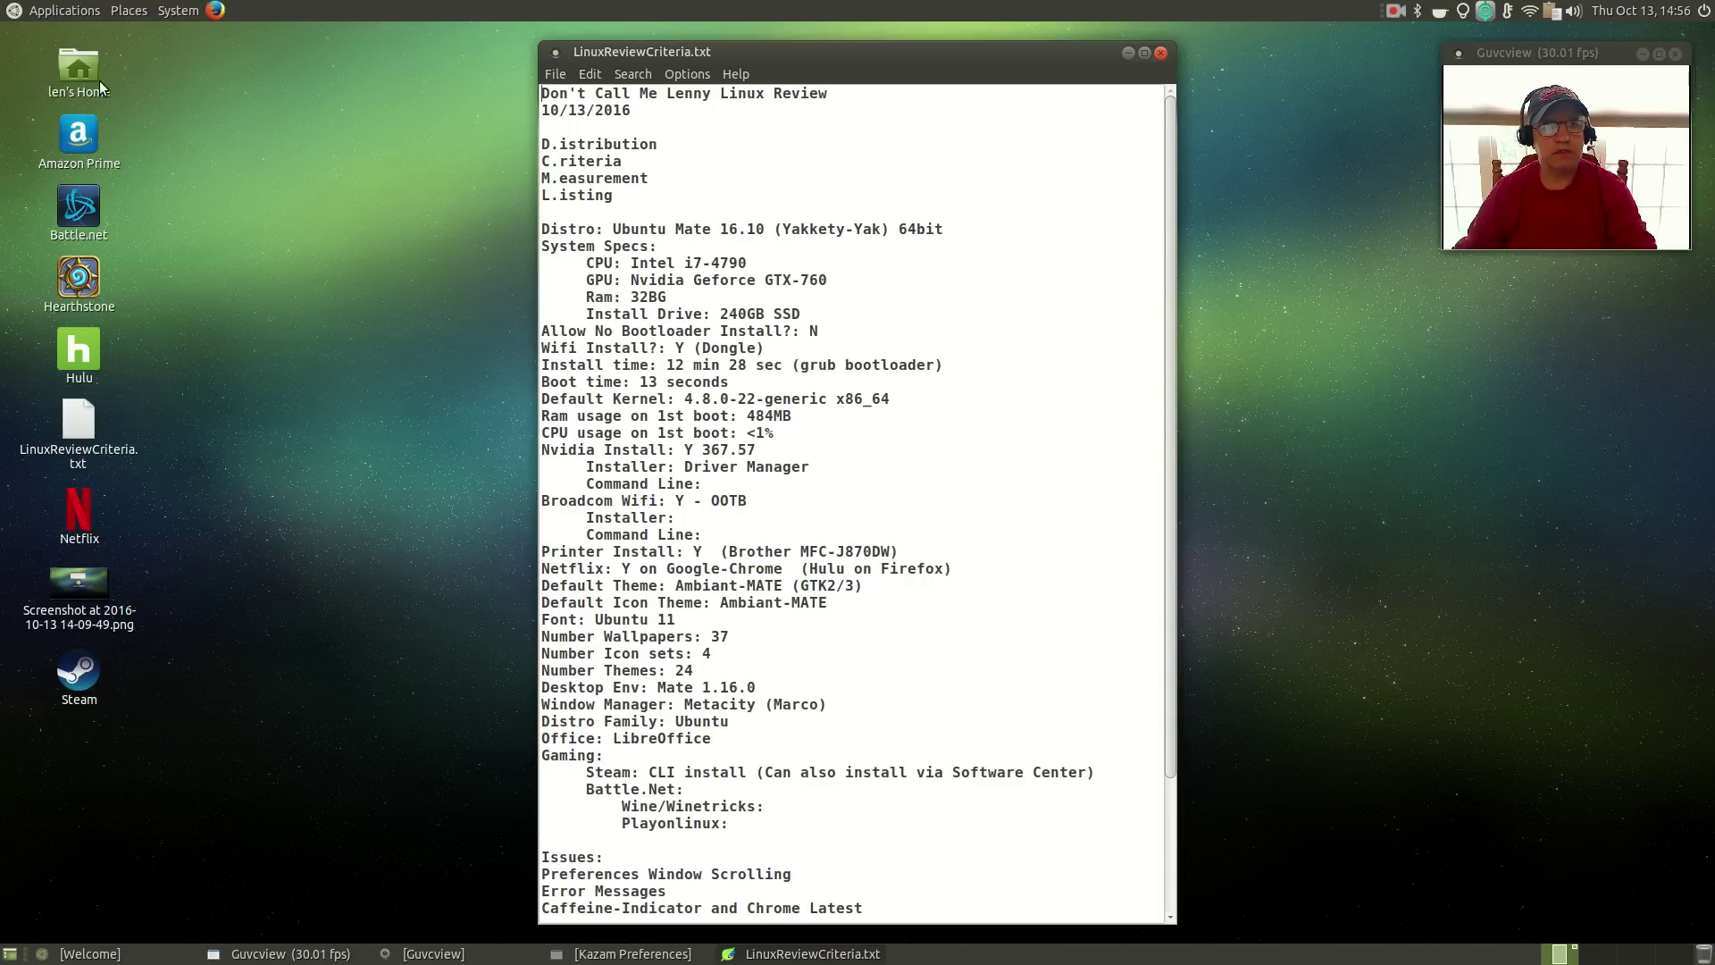
# - Launch Control Center from the System menu, open Look and Feel's Appearance, then minimise Control Center
pyautogui.click(174, 14)
pyautogui.moveTo(214, 36)
pyautogui.click(240, 114)
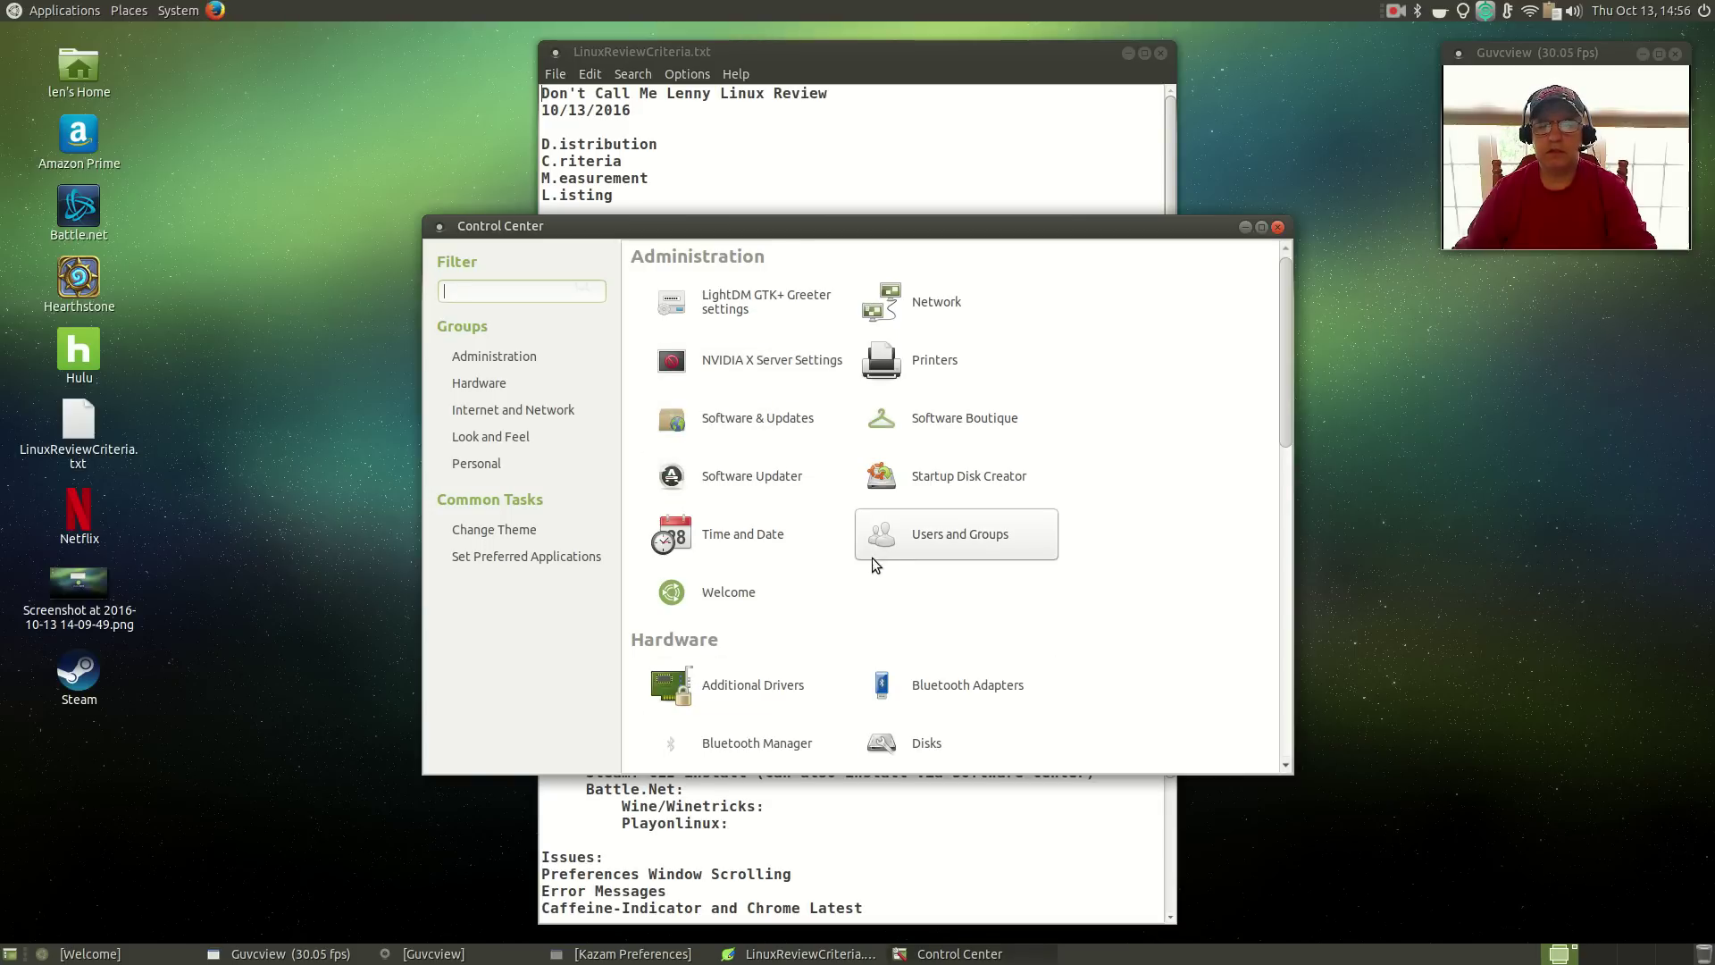
pyautogui.scroll(-1, 868, 562)
pyautogui.scroll(-2, 868, 561)
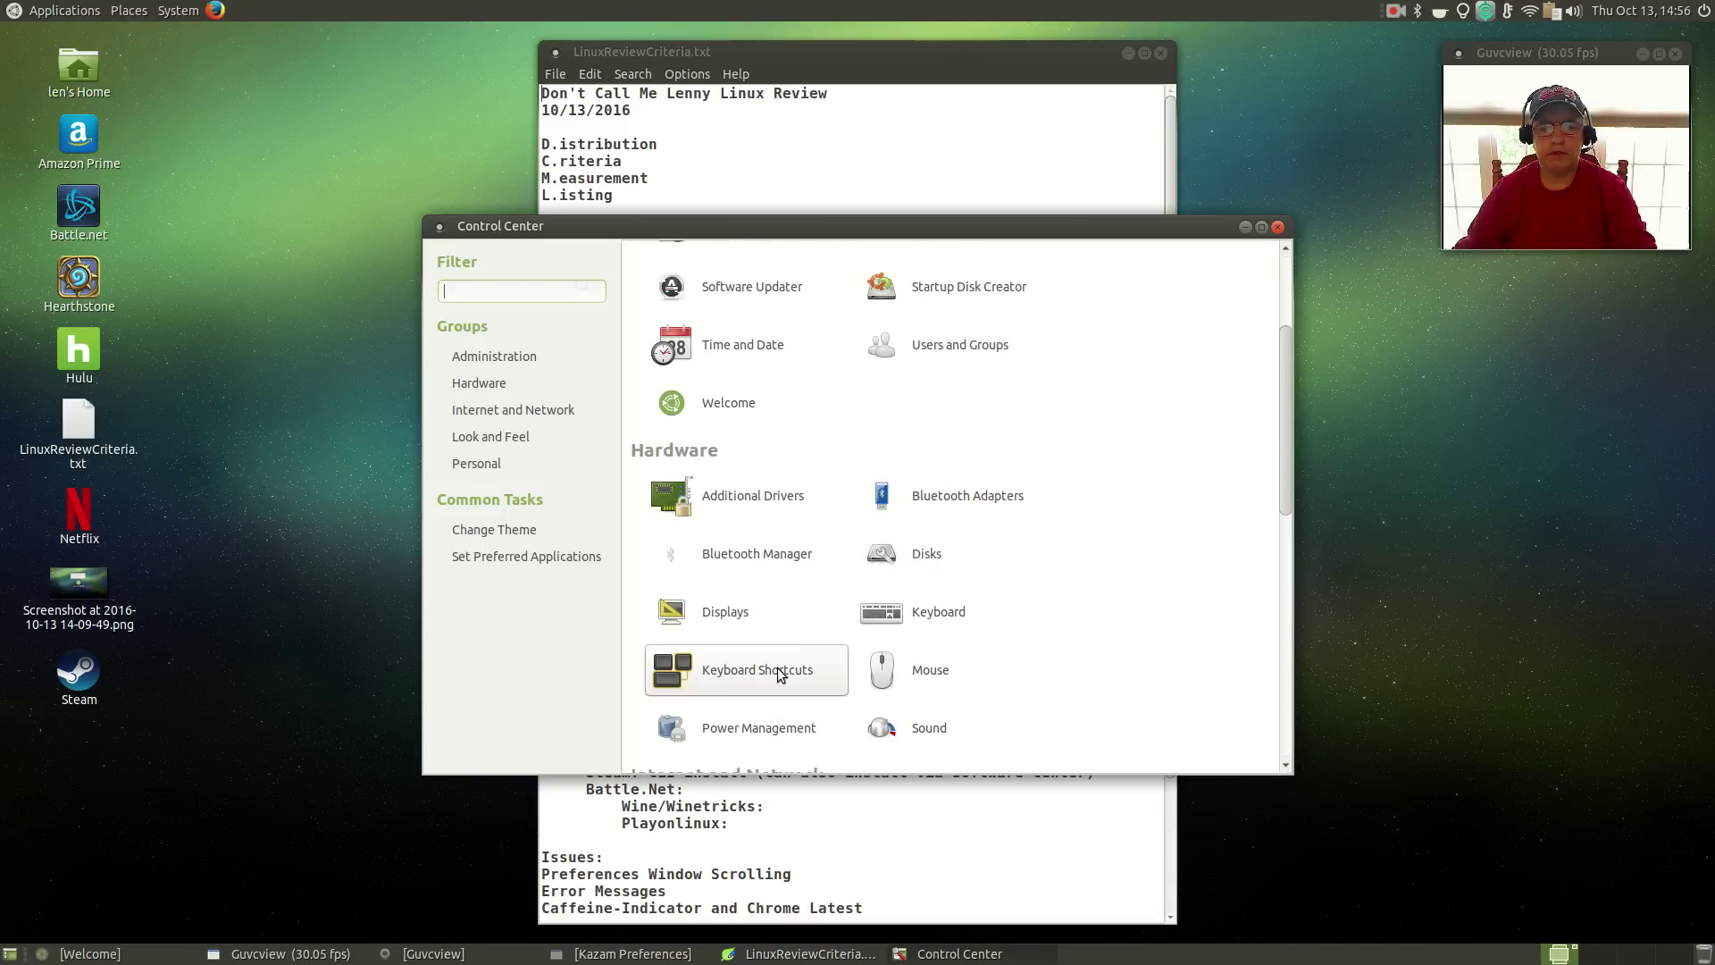
pyautogui.scroll(-1, 777, 672)
pyautogui.scroll(-2, 777, 672)
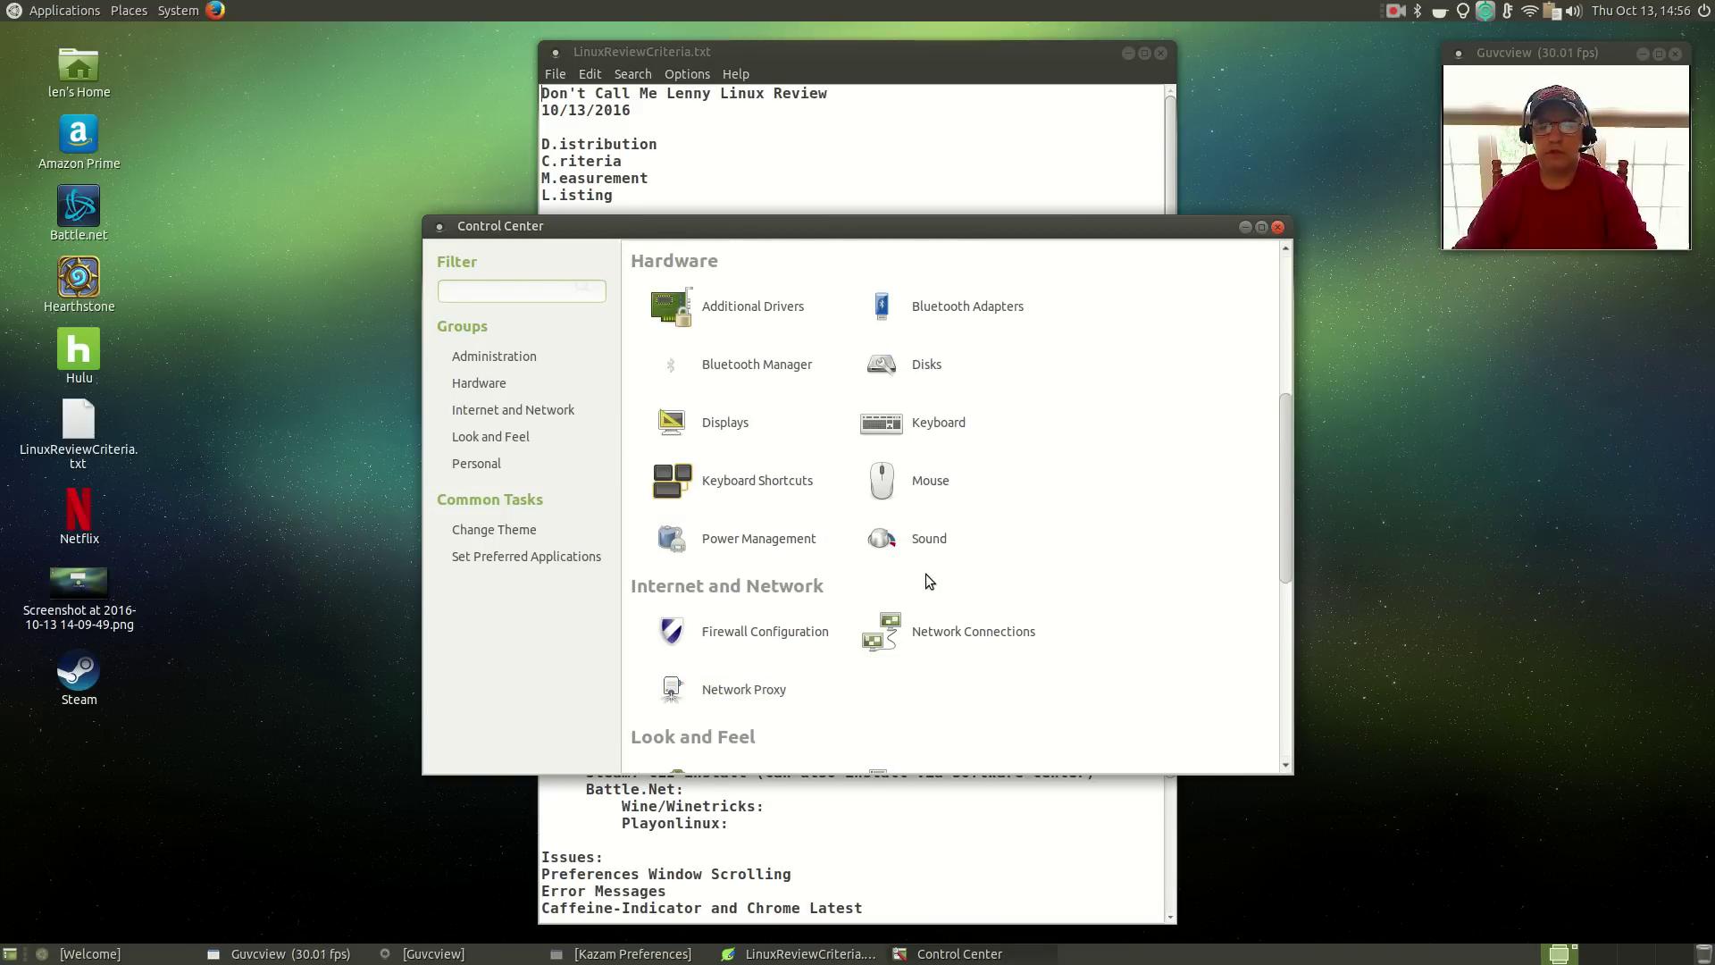
pyautogui.scroll(-2, 926, 574)
pyautogui.click(715, 655)
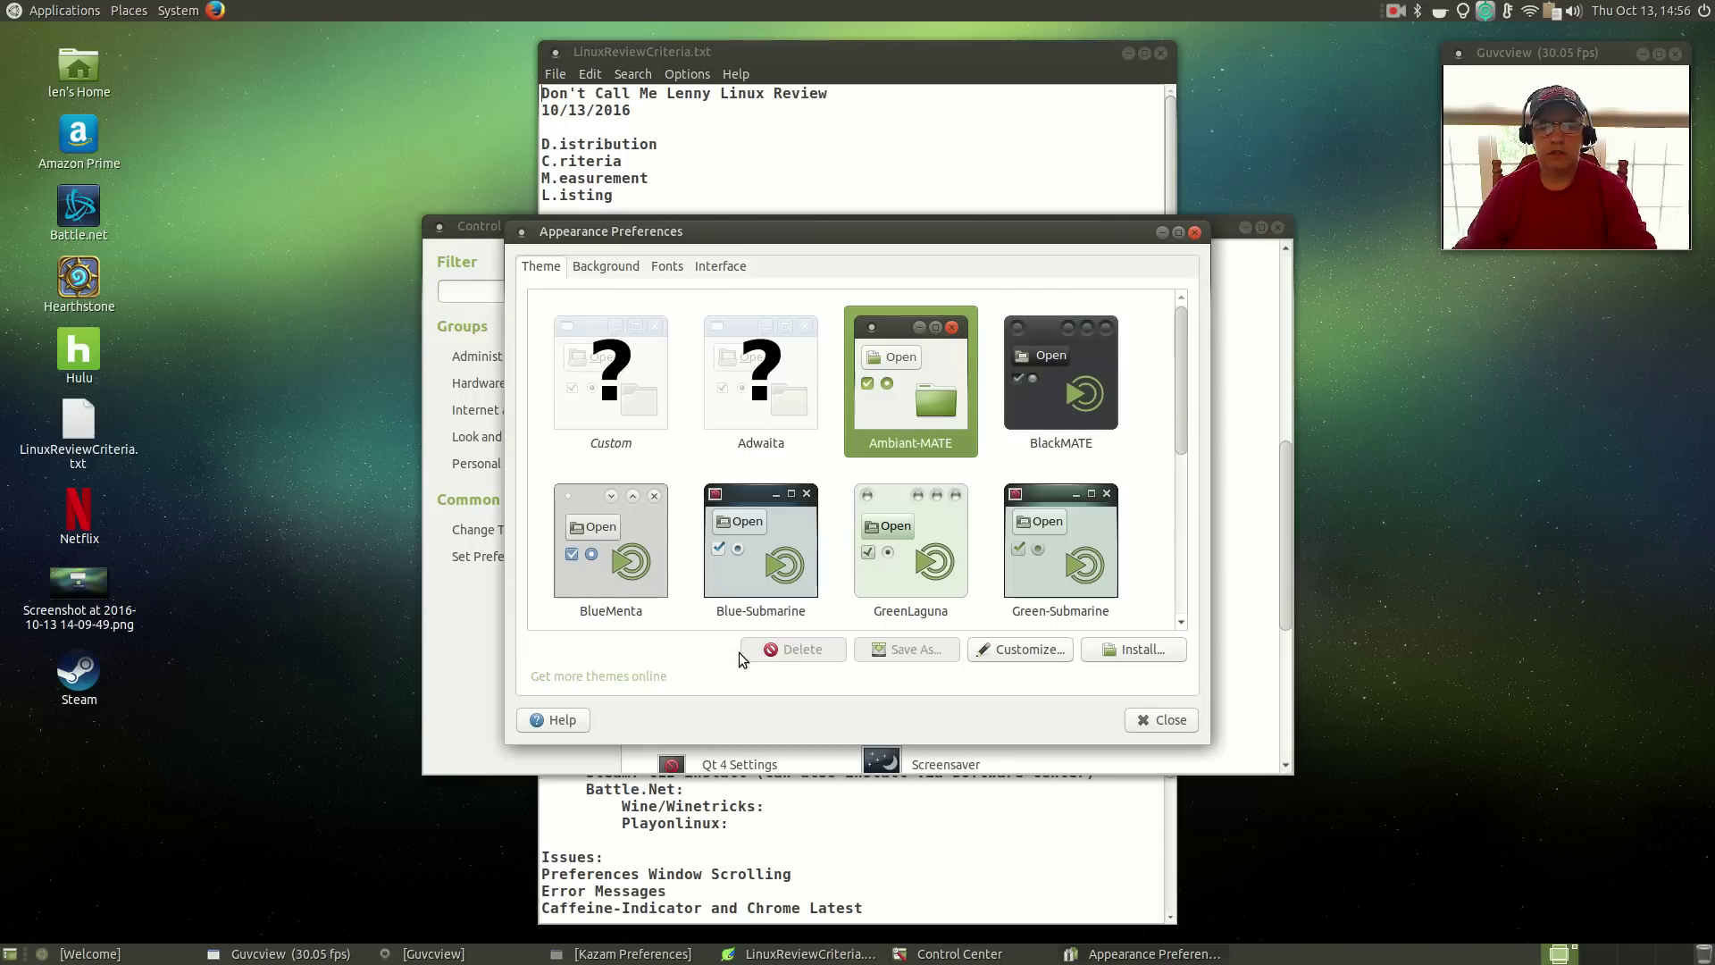
pyautogui.click(1243, 229)
pyautogui.moveTo(1117, 233); pyautogui.dragTo(849, 64)
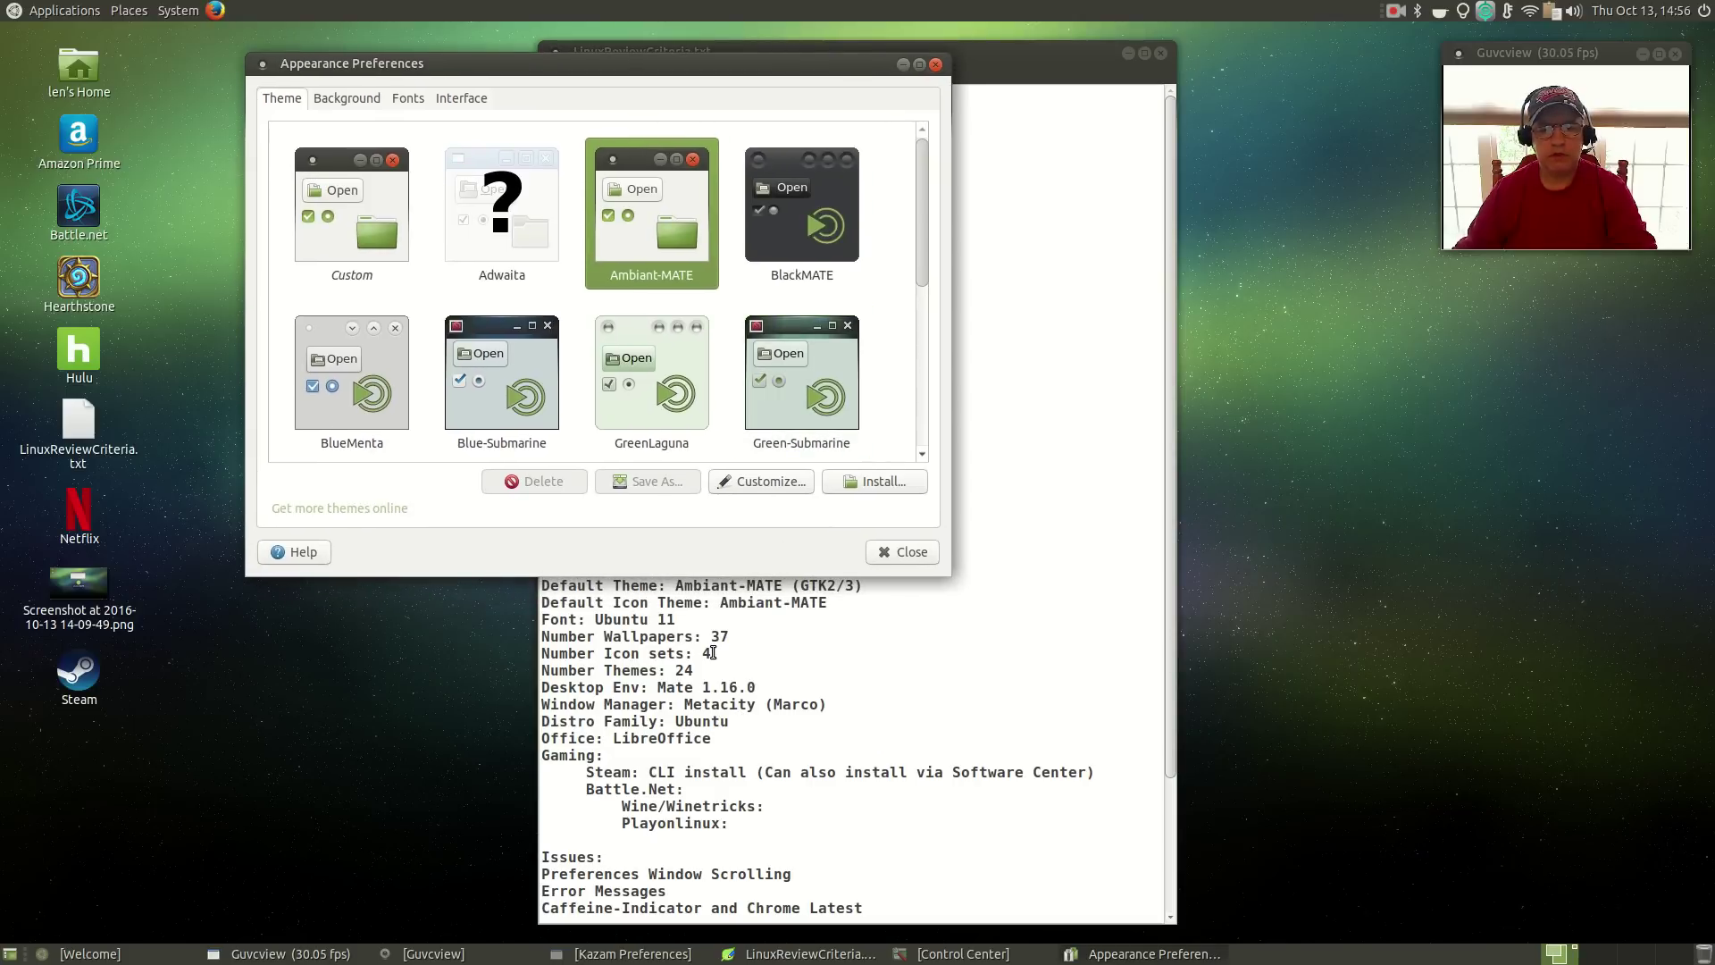
# - Count the backgrounds on the Background tab and change Number Wallpapers from 37 to 52
pyautogui.click(362, 100)
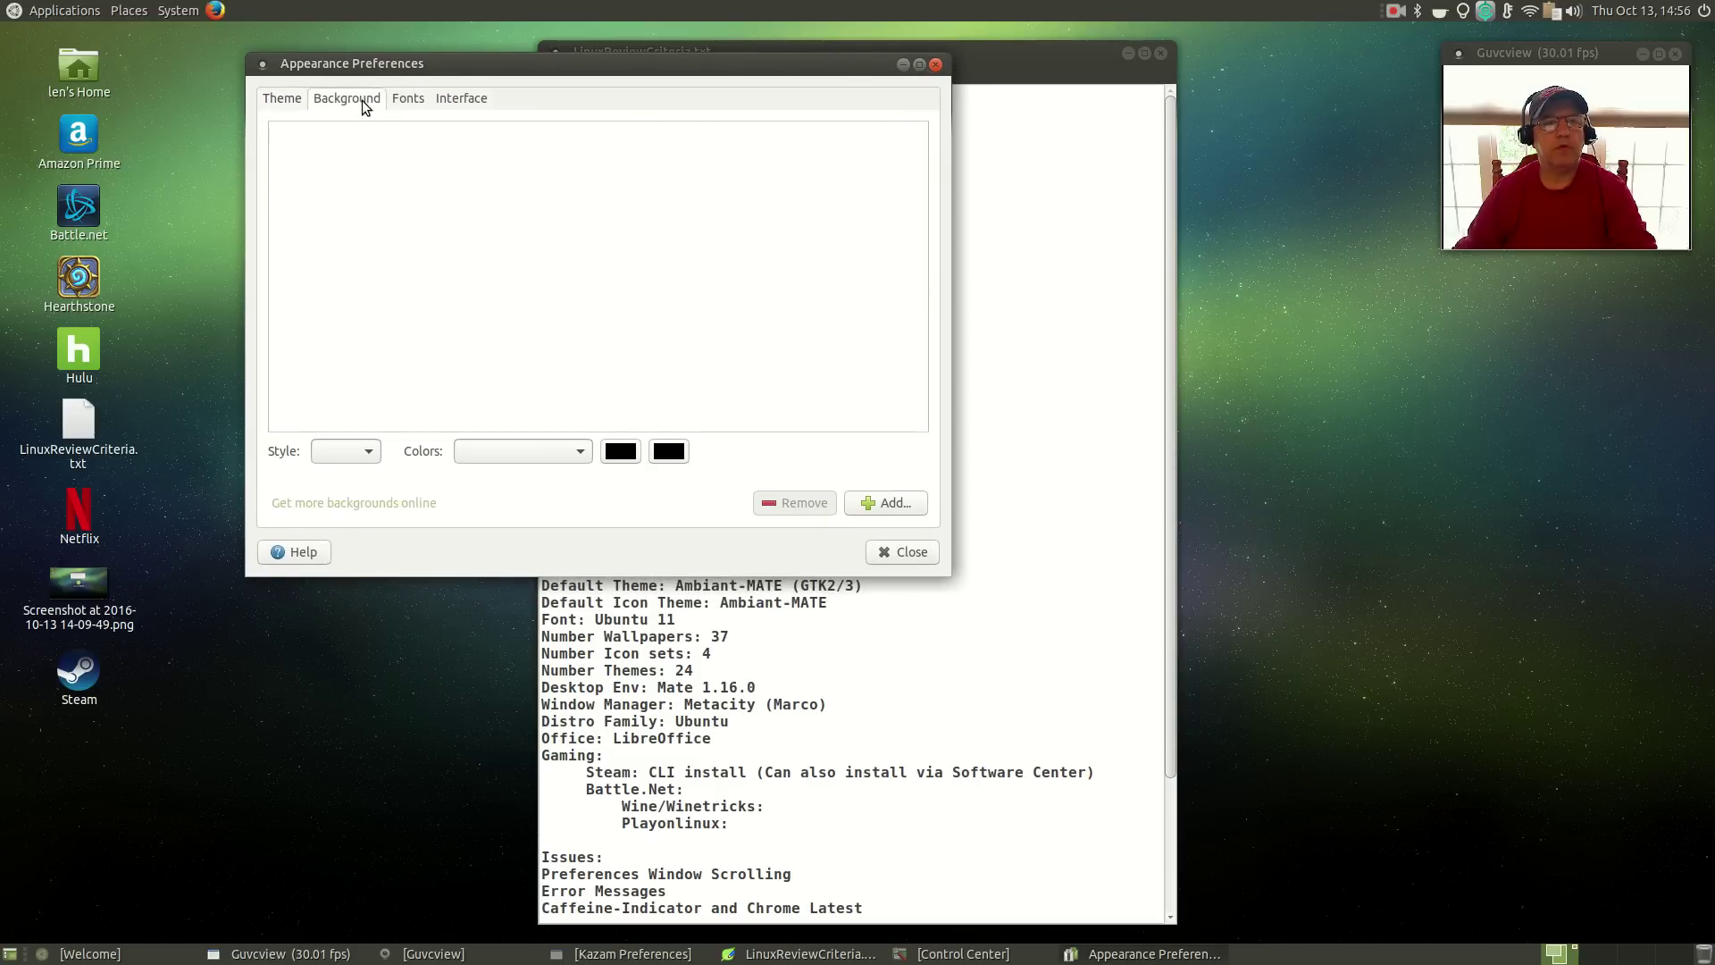
pyautogui.moveTo(924, 221); pyautogui.dragTo(938, 424)
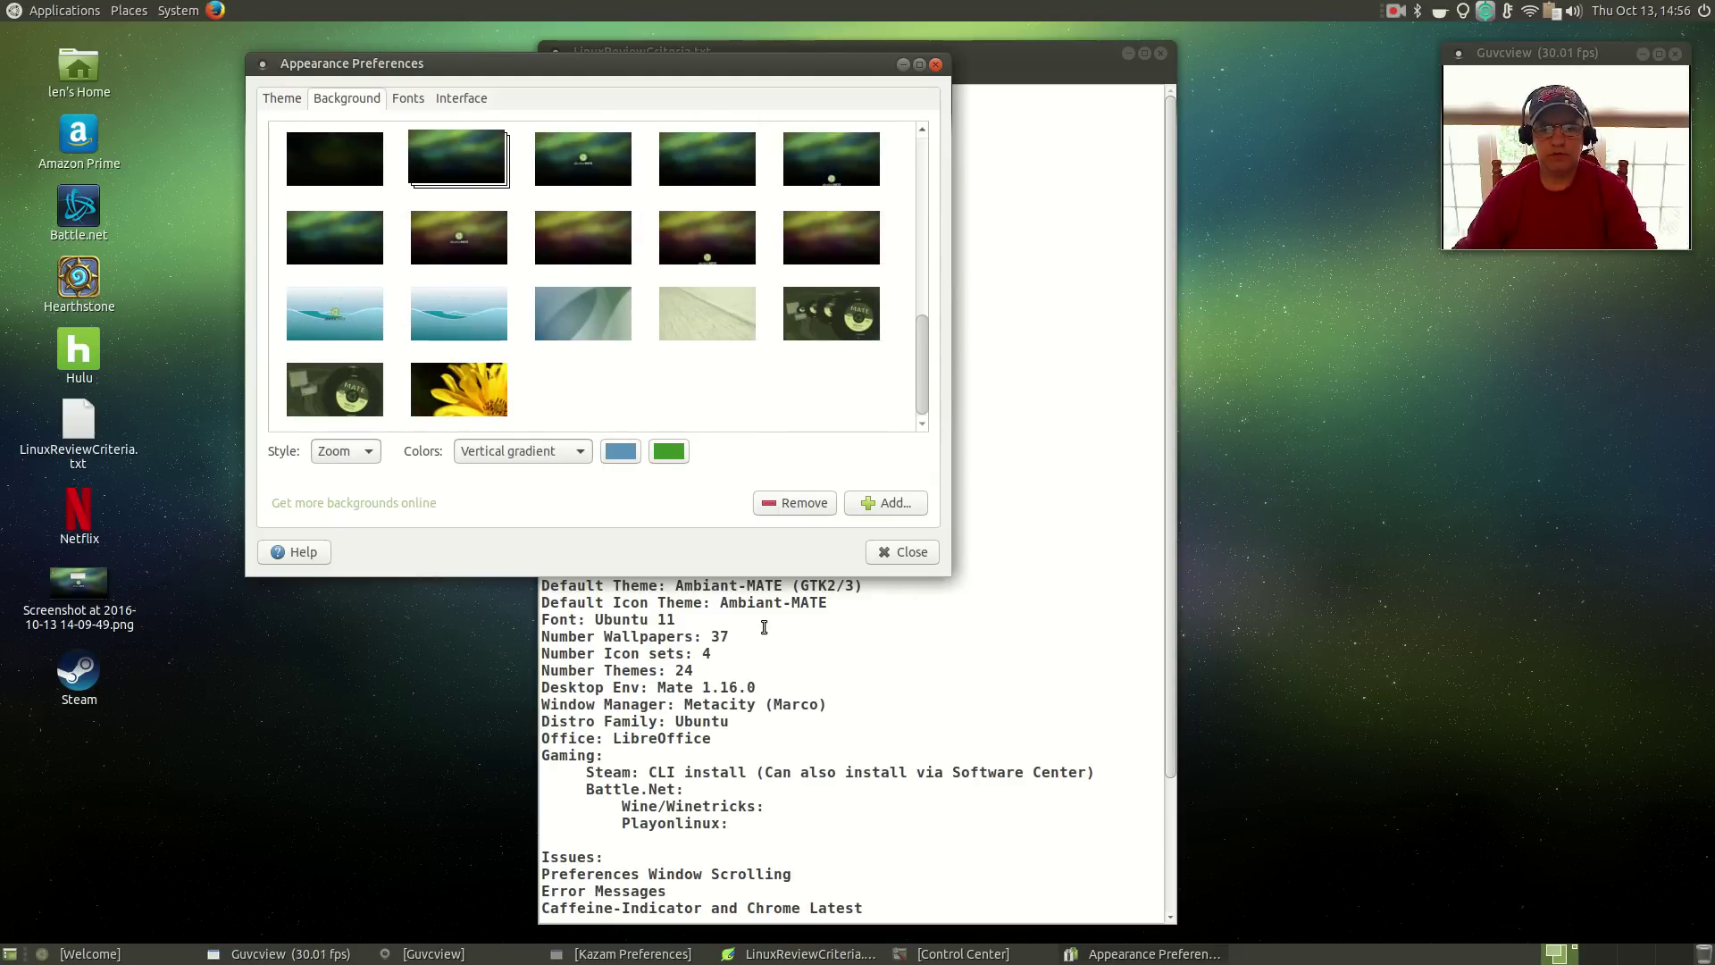
pyautogui.click(740, 643)
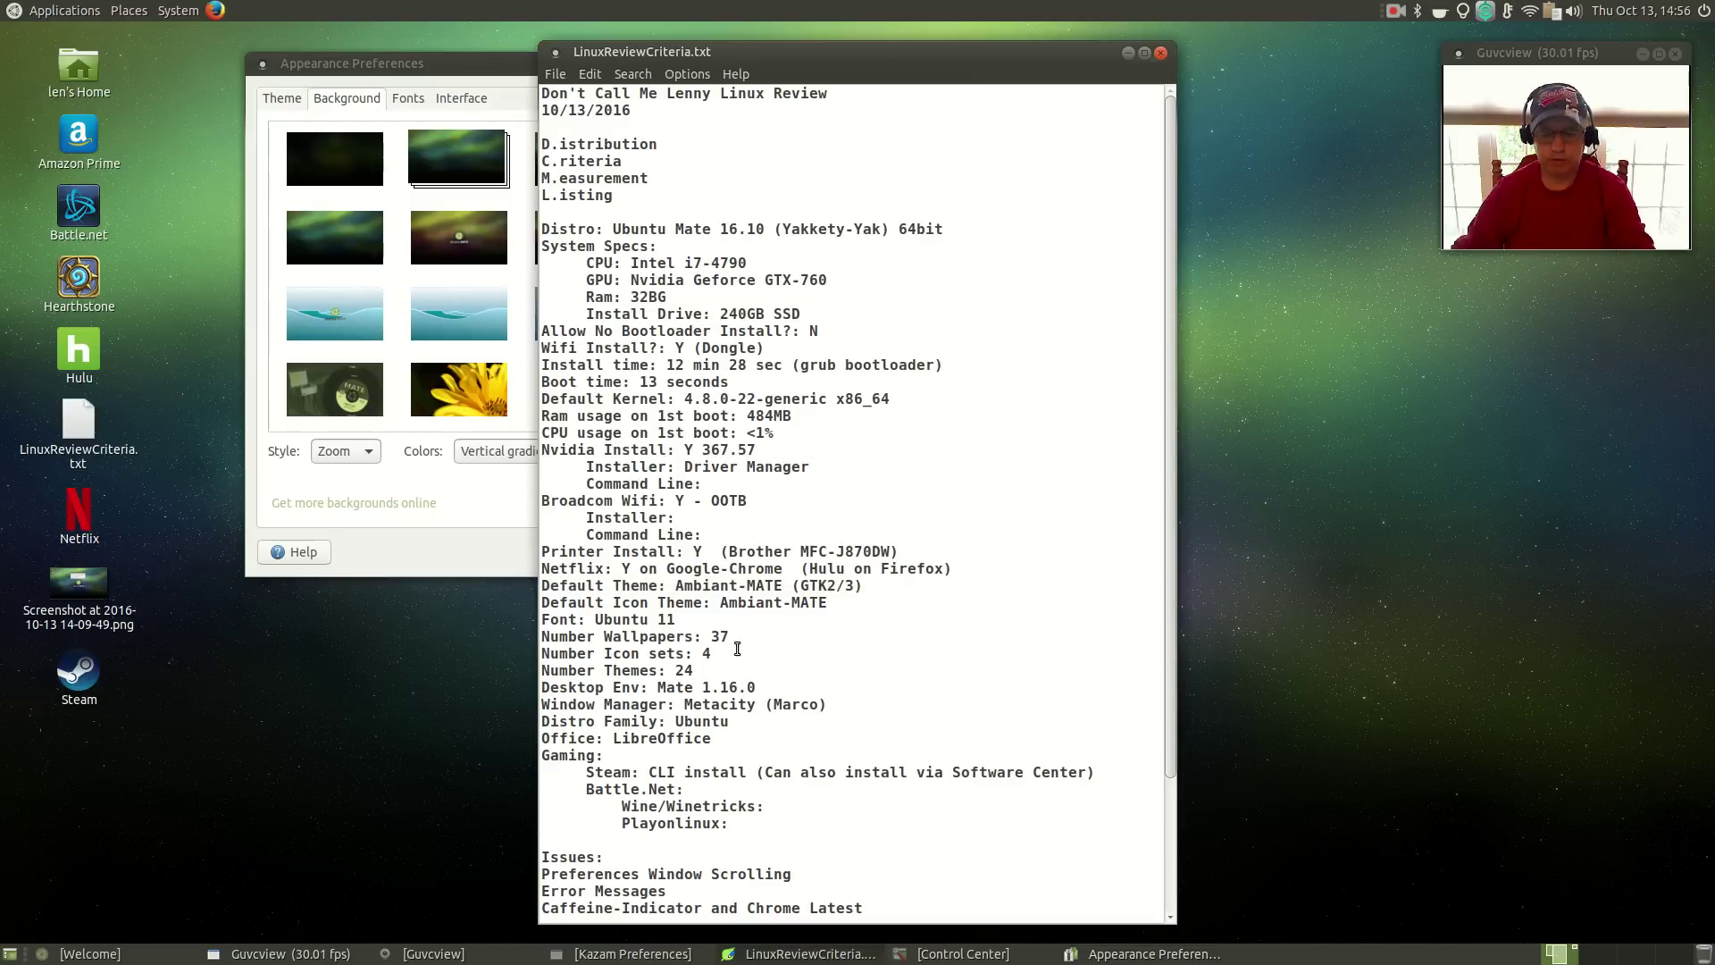
pyautogui.press('BackSpace')
pyautogui.press('BackSpace')
pyautogui.write('52')
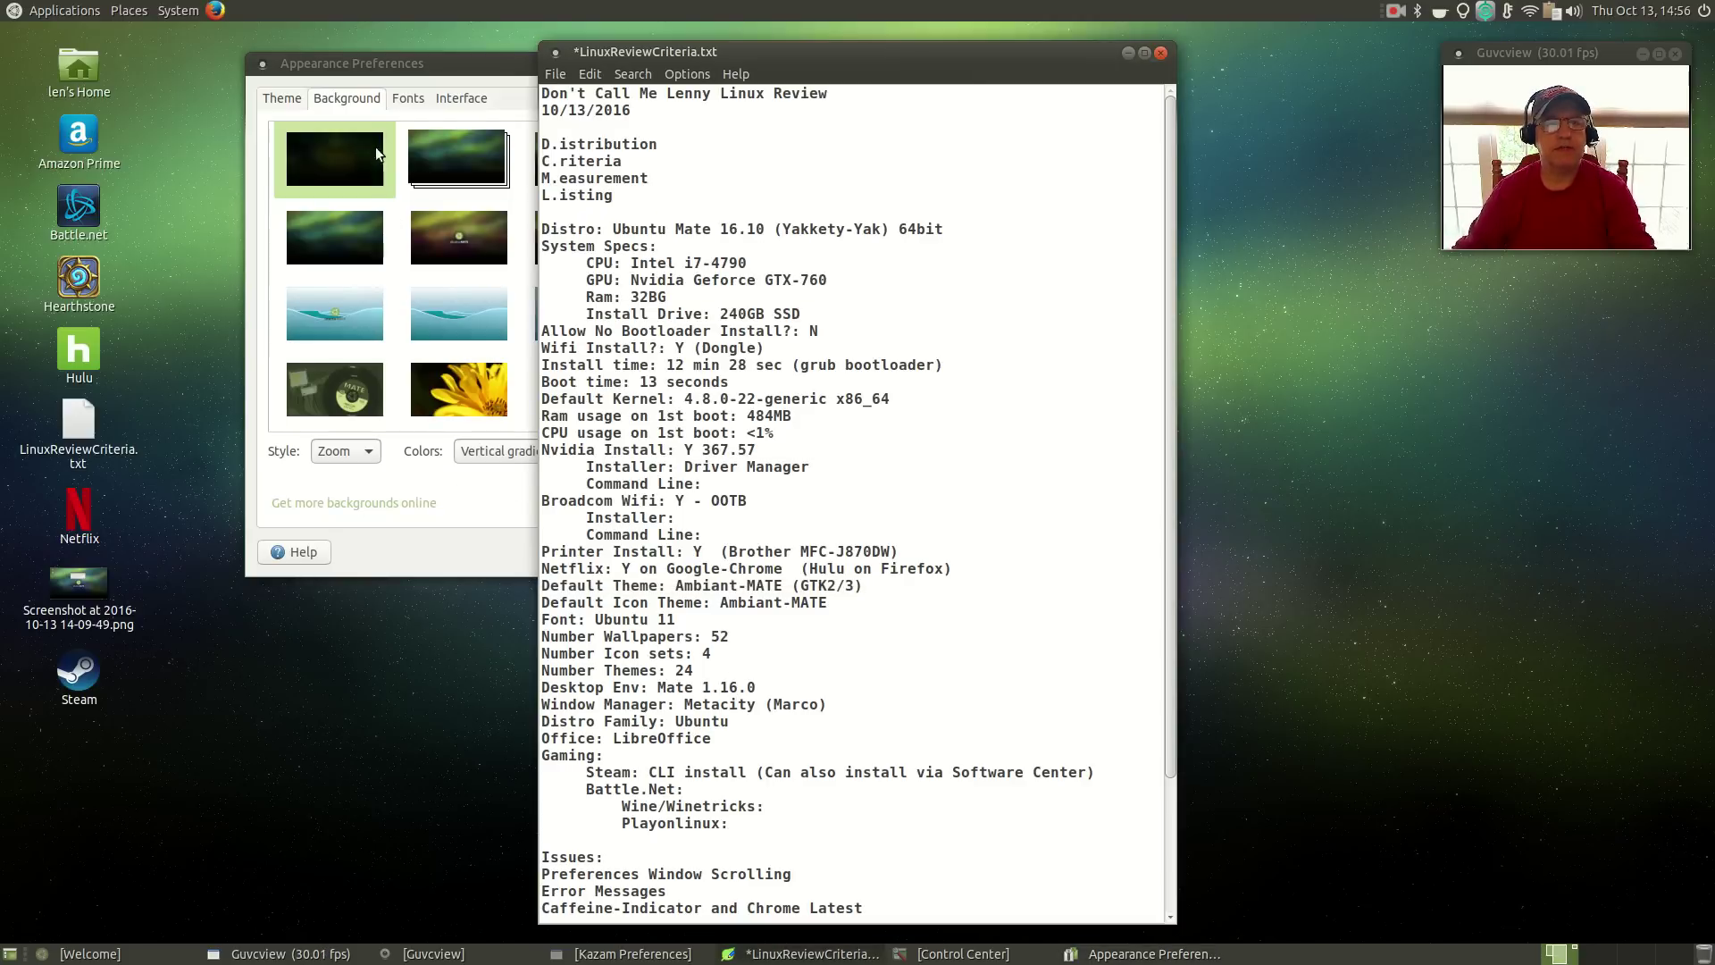
pyautogui.click(301, 104)
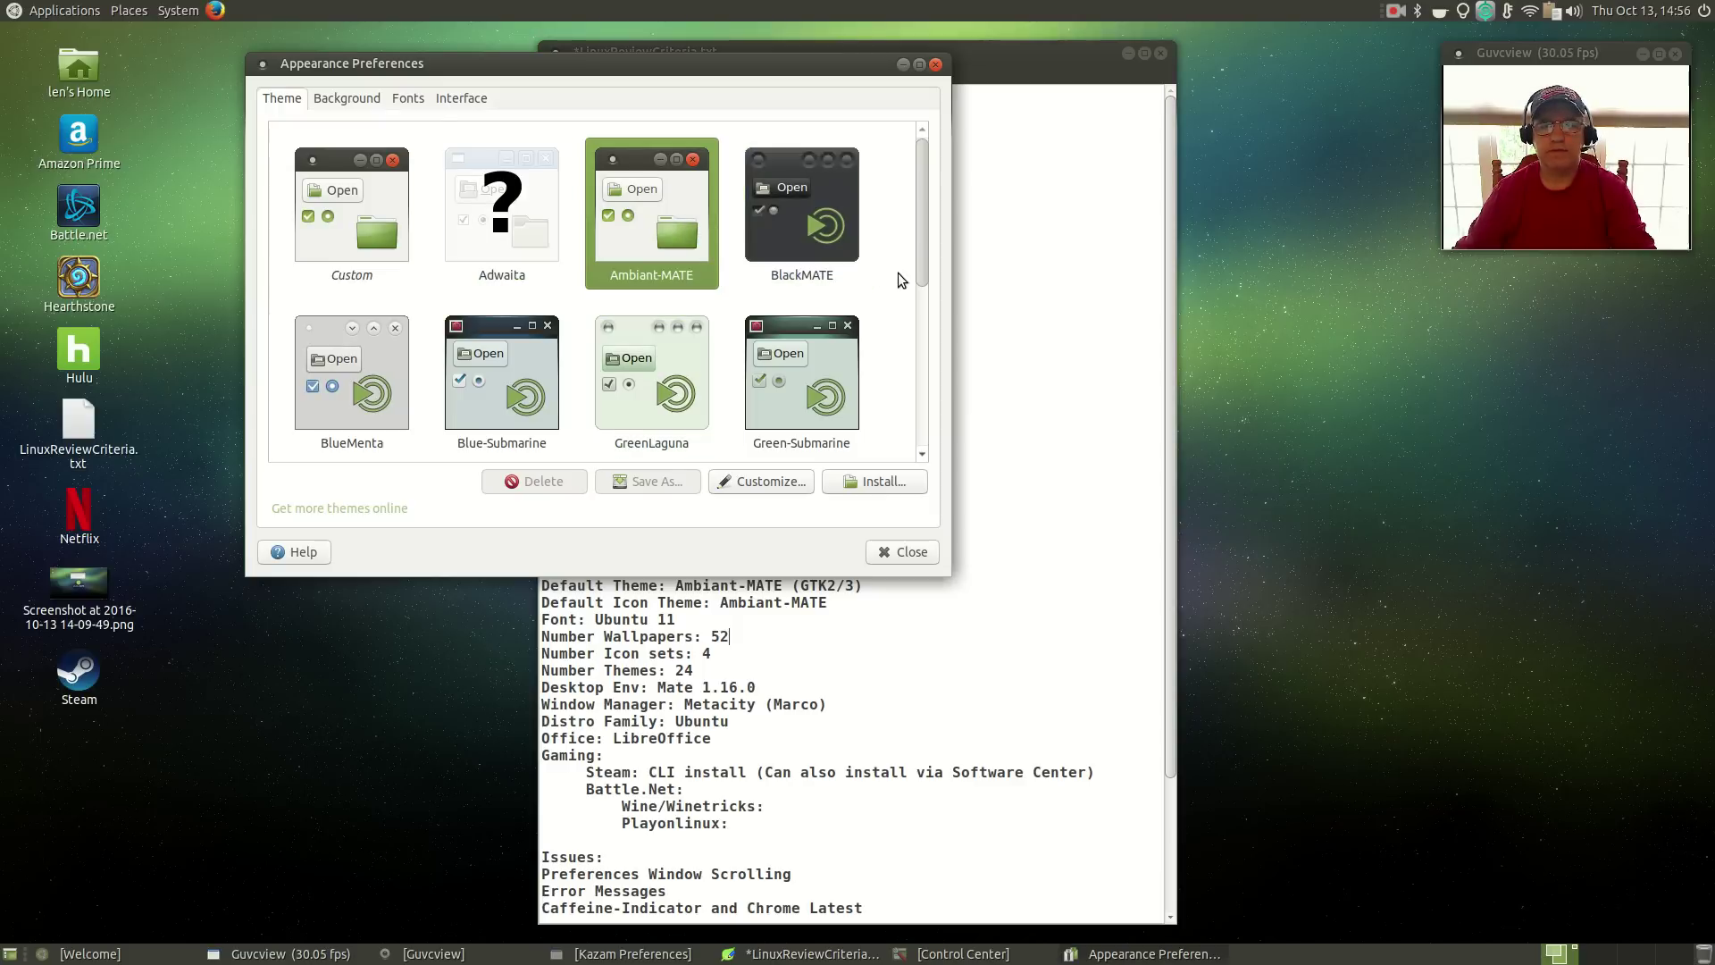
pyautogui.moveTo(917, 275); pyautogui.dragTo(935, 356)
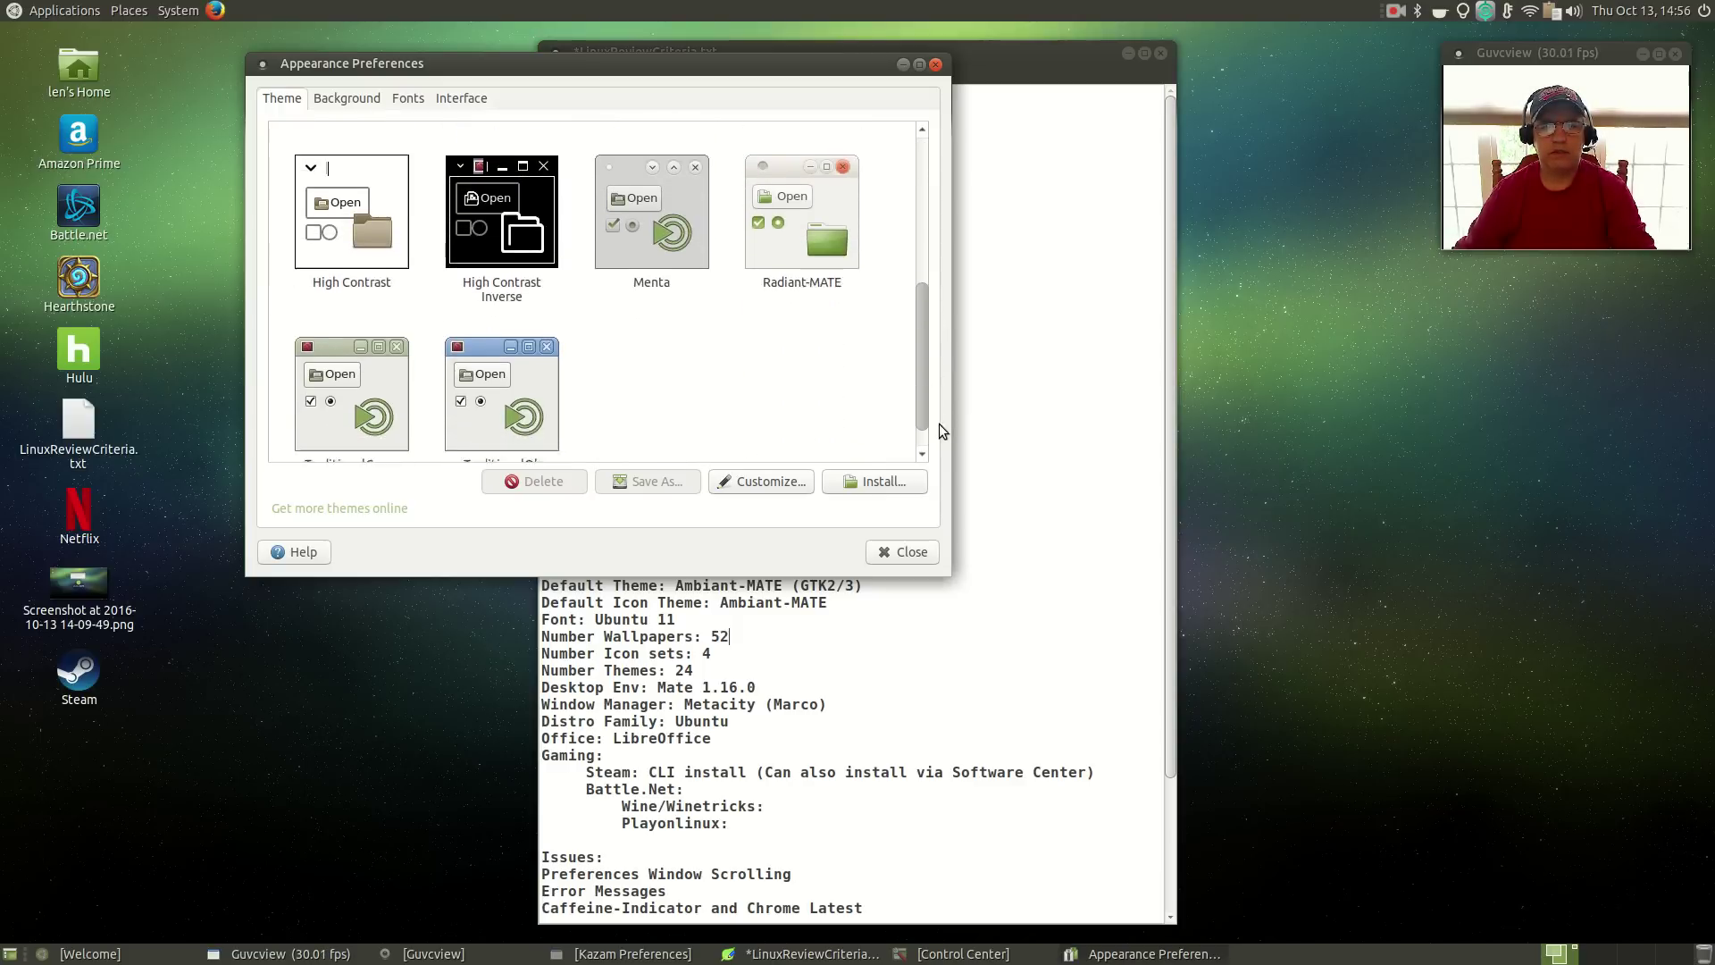
# - Set Number Themes to 14, then browse the icon sets under Customize > Icons
pyautogui.click(686, 670)
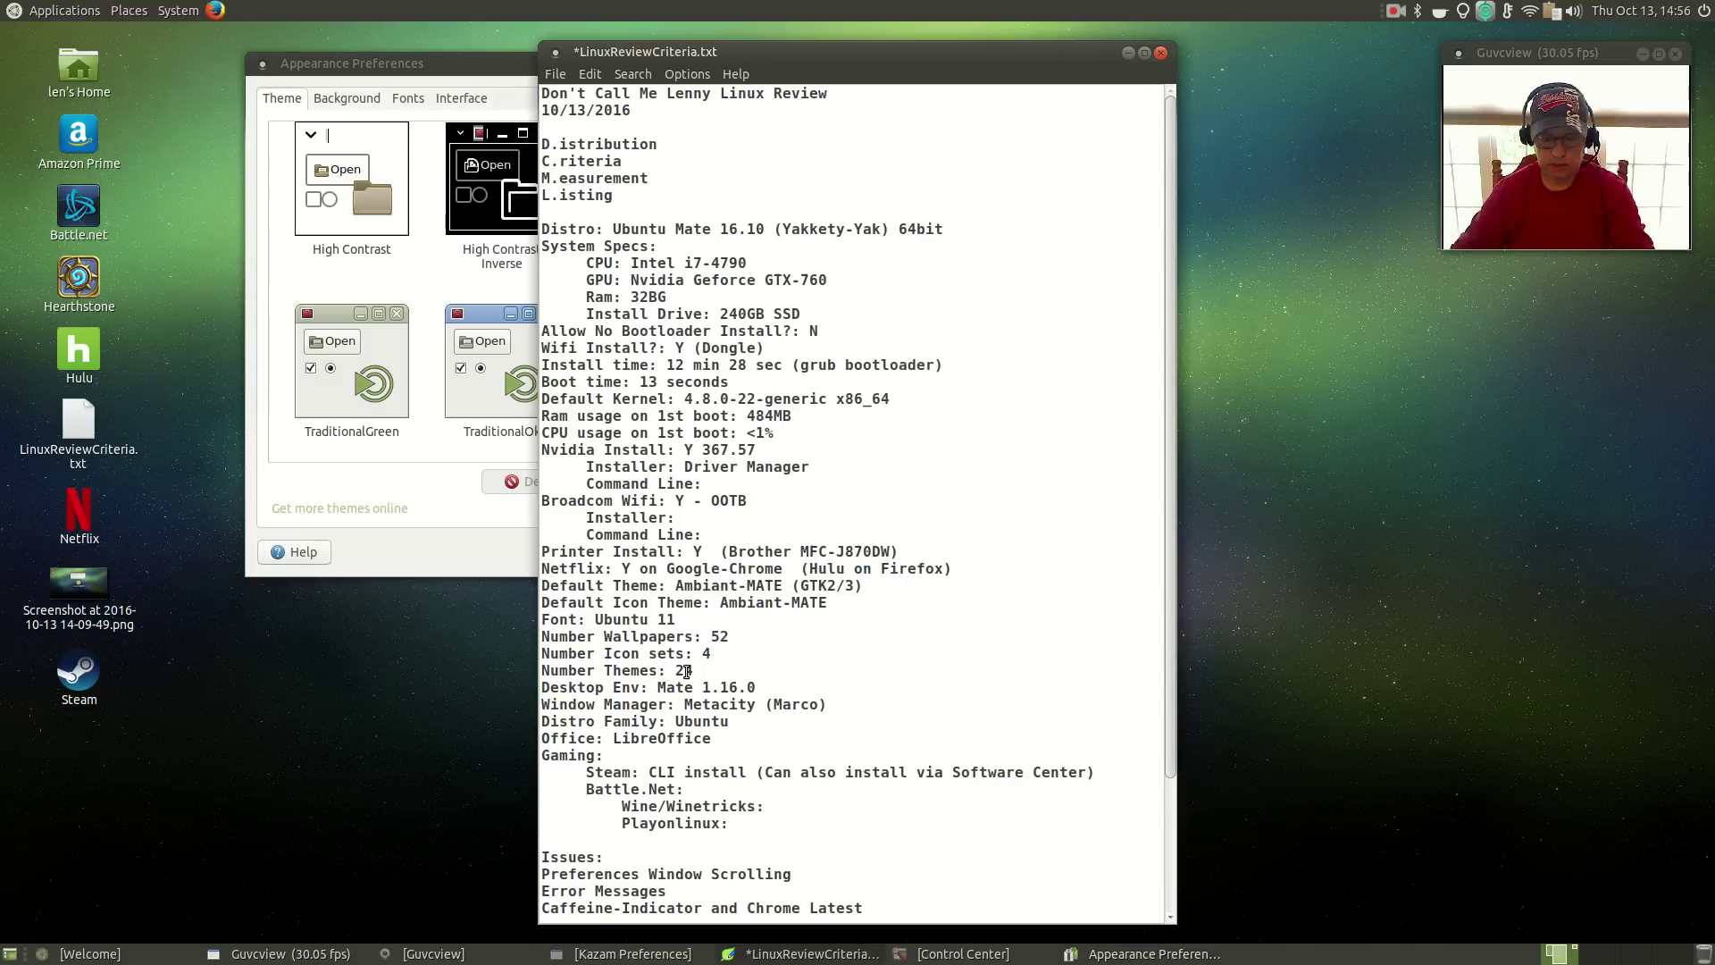
pyautogui.press('BackSpace')
pyautogui.write('1')
pyautogui.click(453, 283)
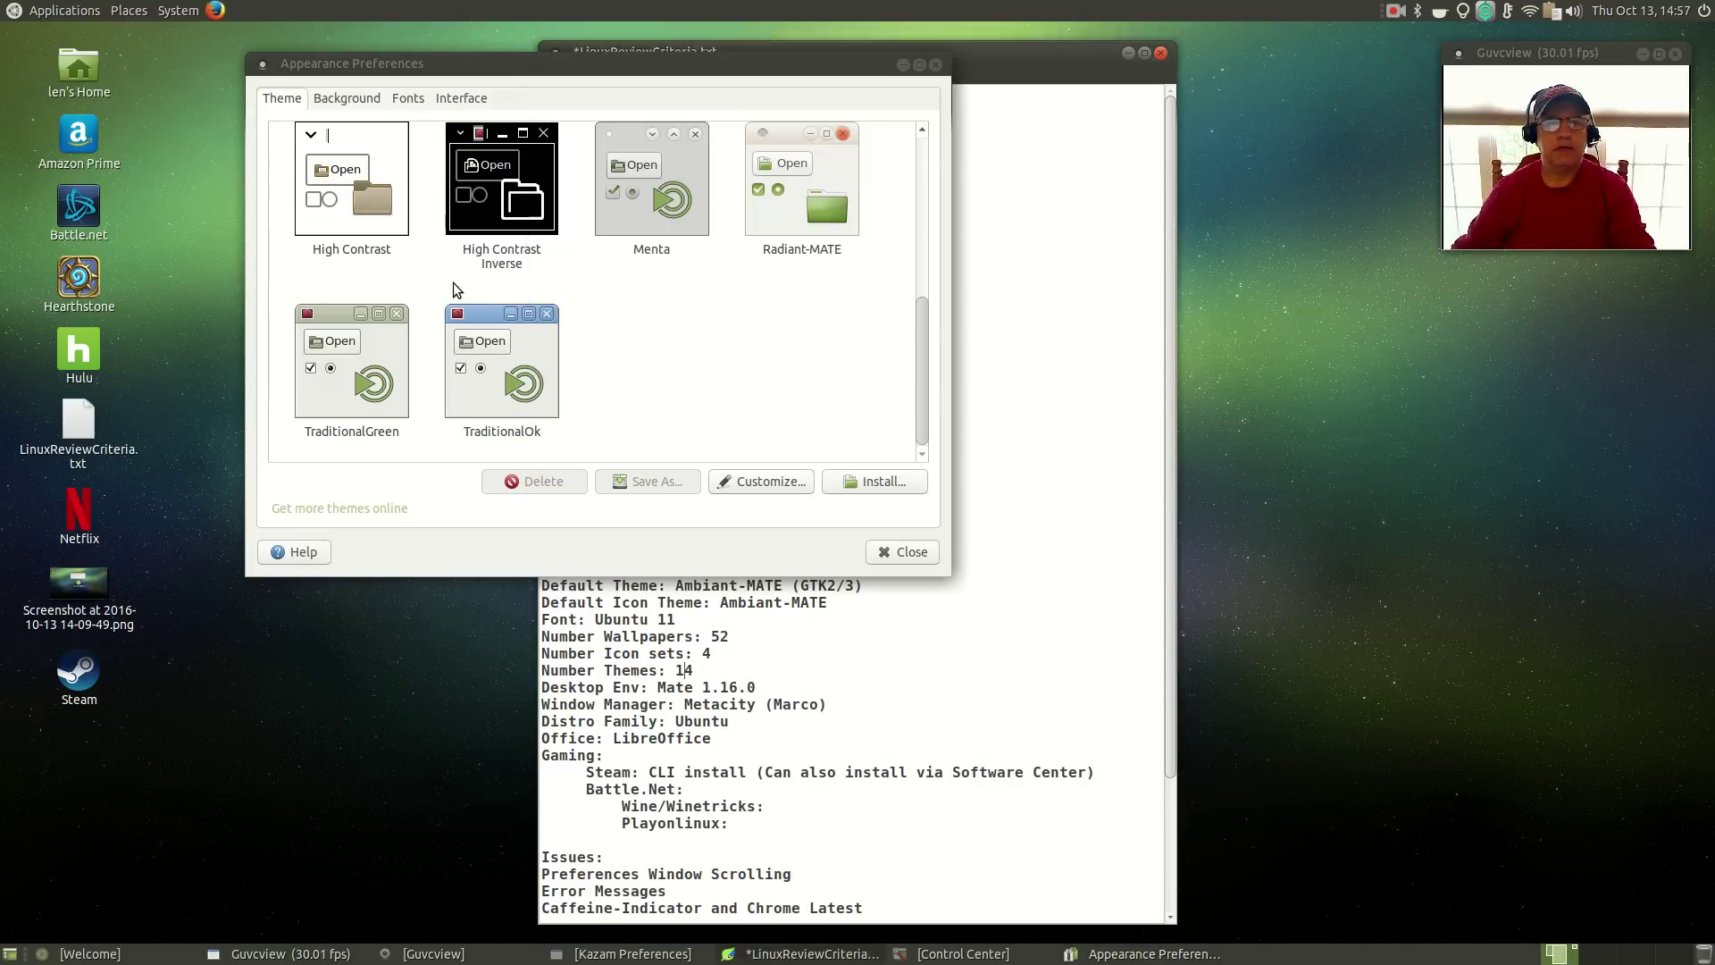
pyautogui.click(774, 484)
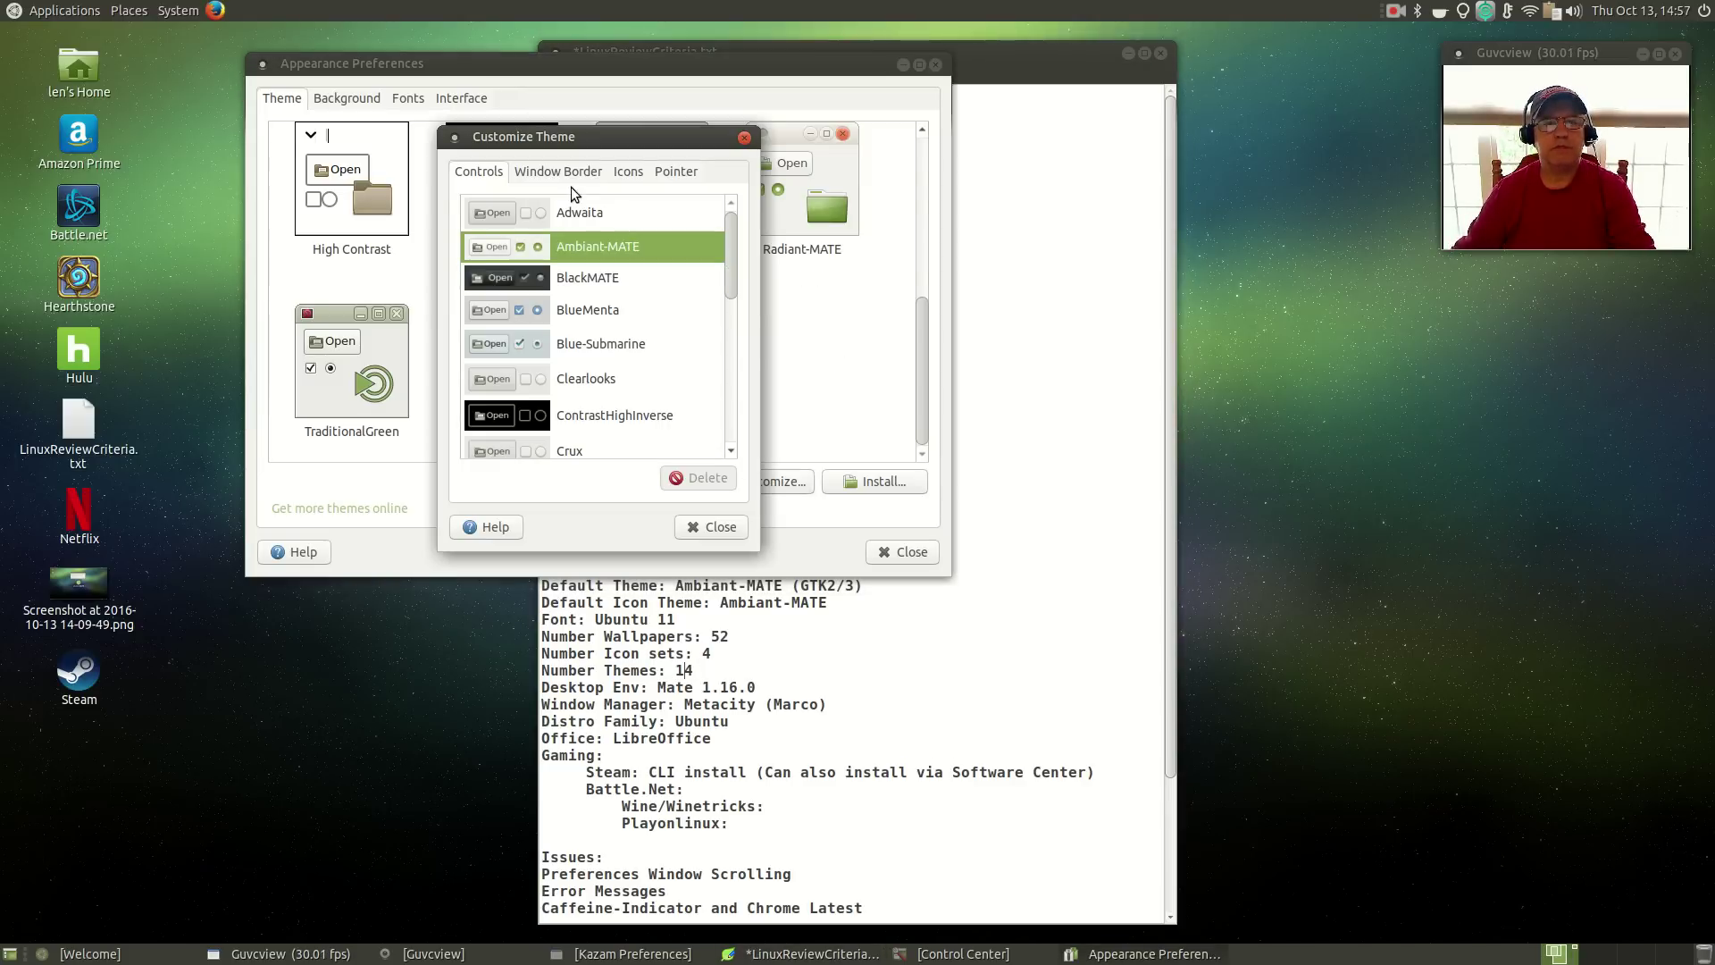
pyautogui.click(625, 173)
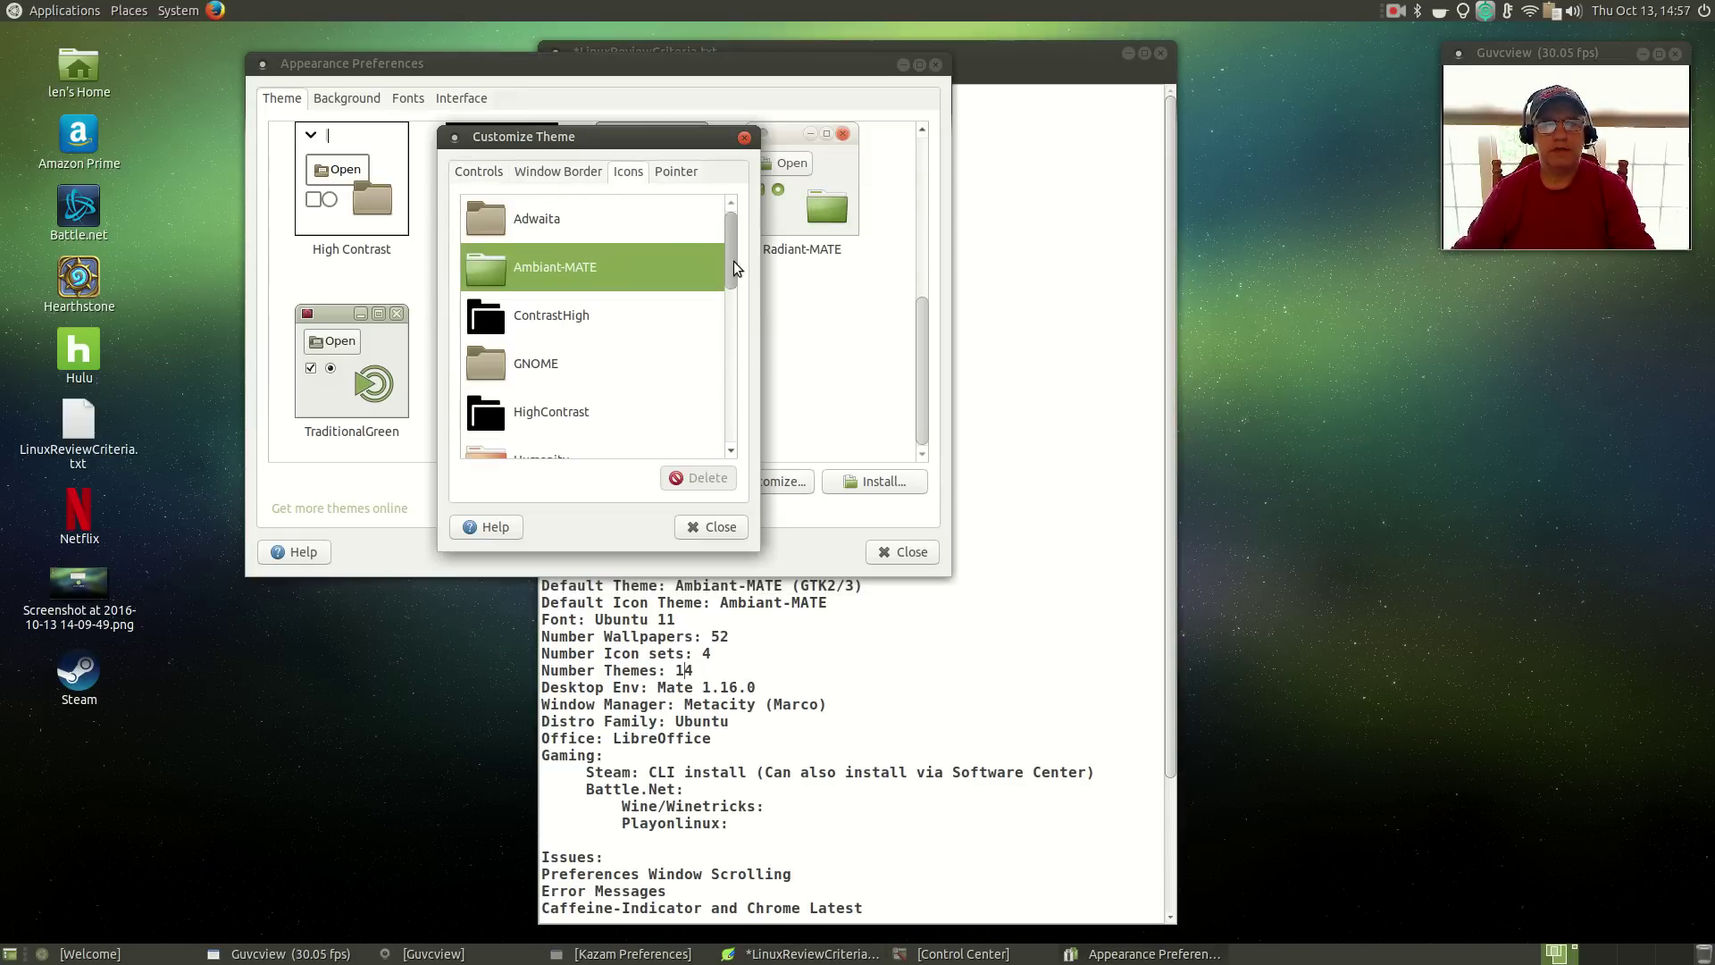
pyautogui.moveTo(731, 272); pyautogui.dragTo(731, 446)
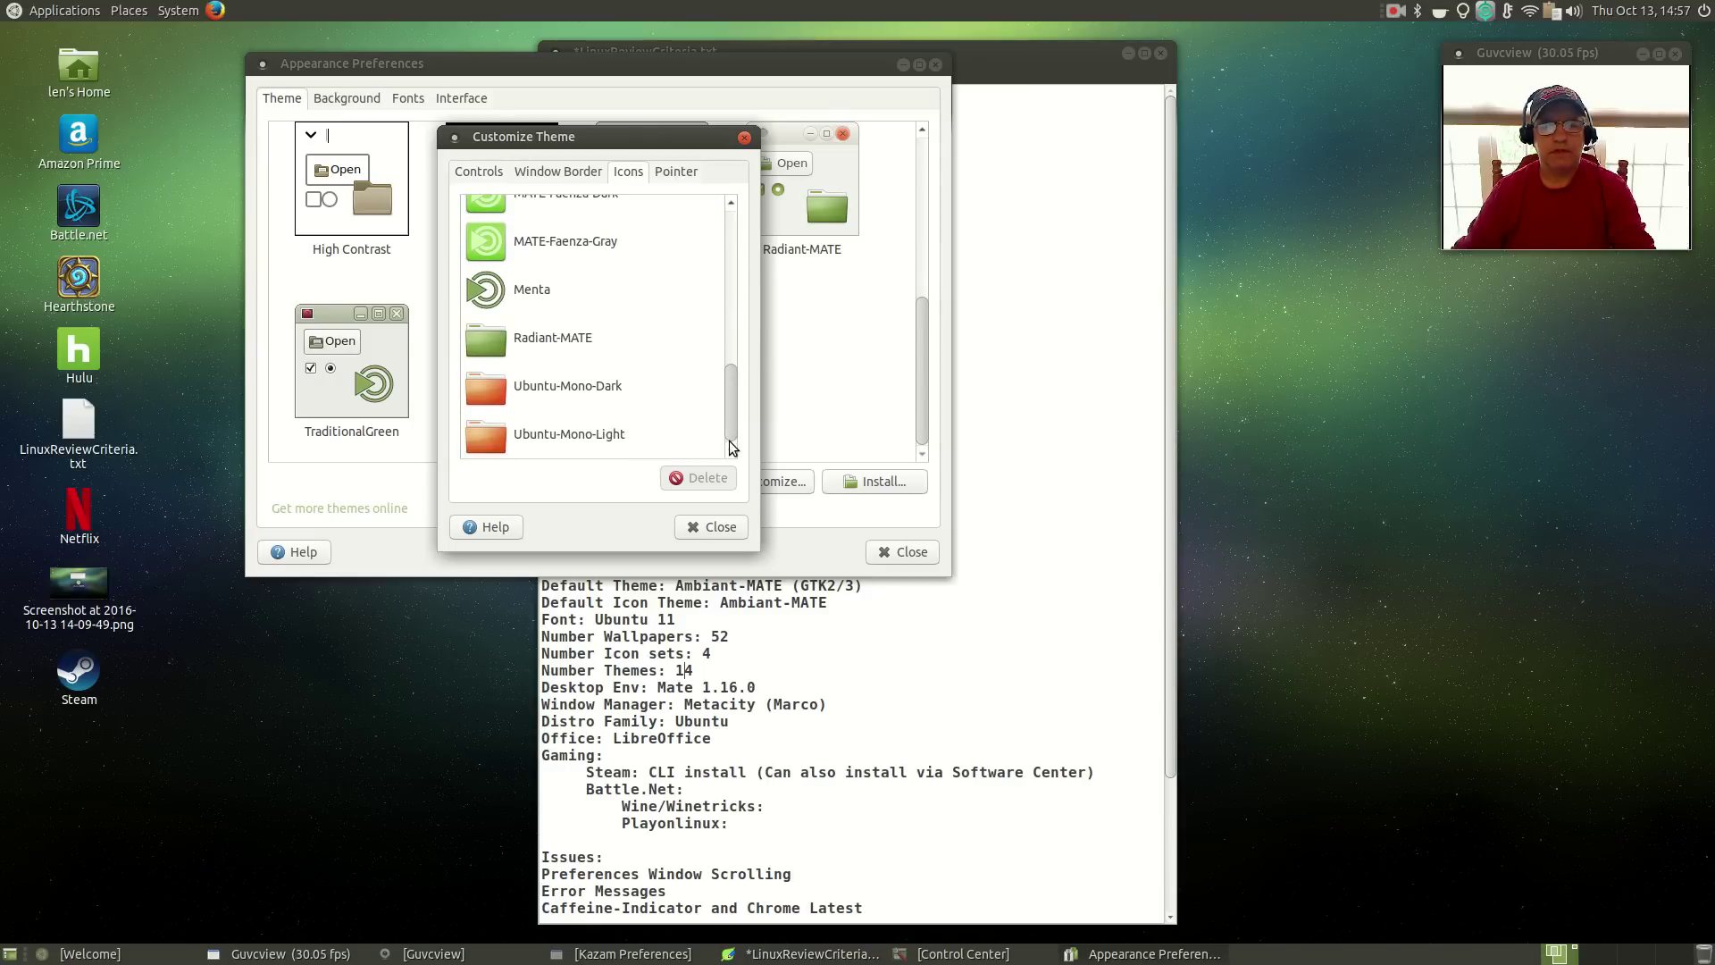
# - Change Number Icon sets from 4 to 16 and close the Customize Theme dialog
pyautogui.click(701, 670)
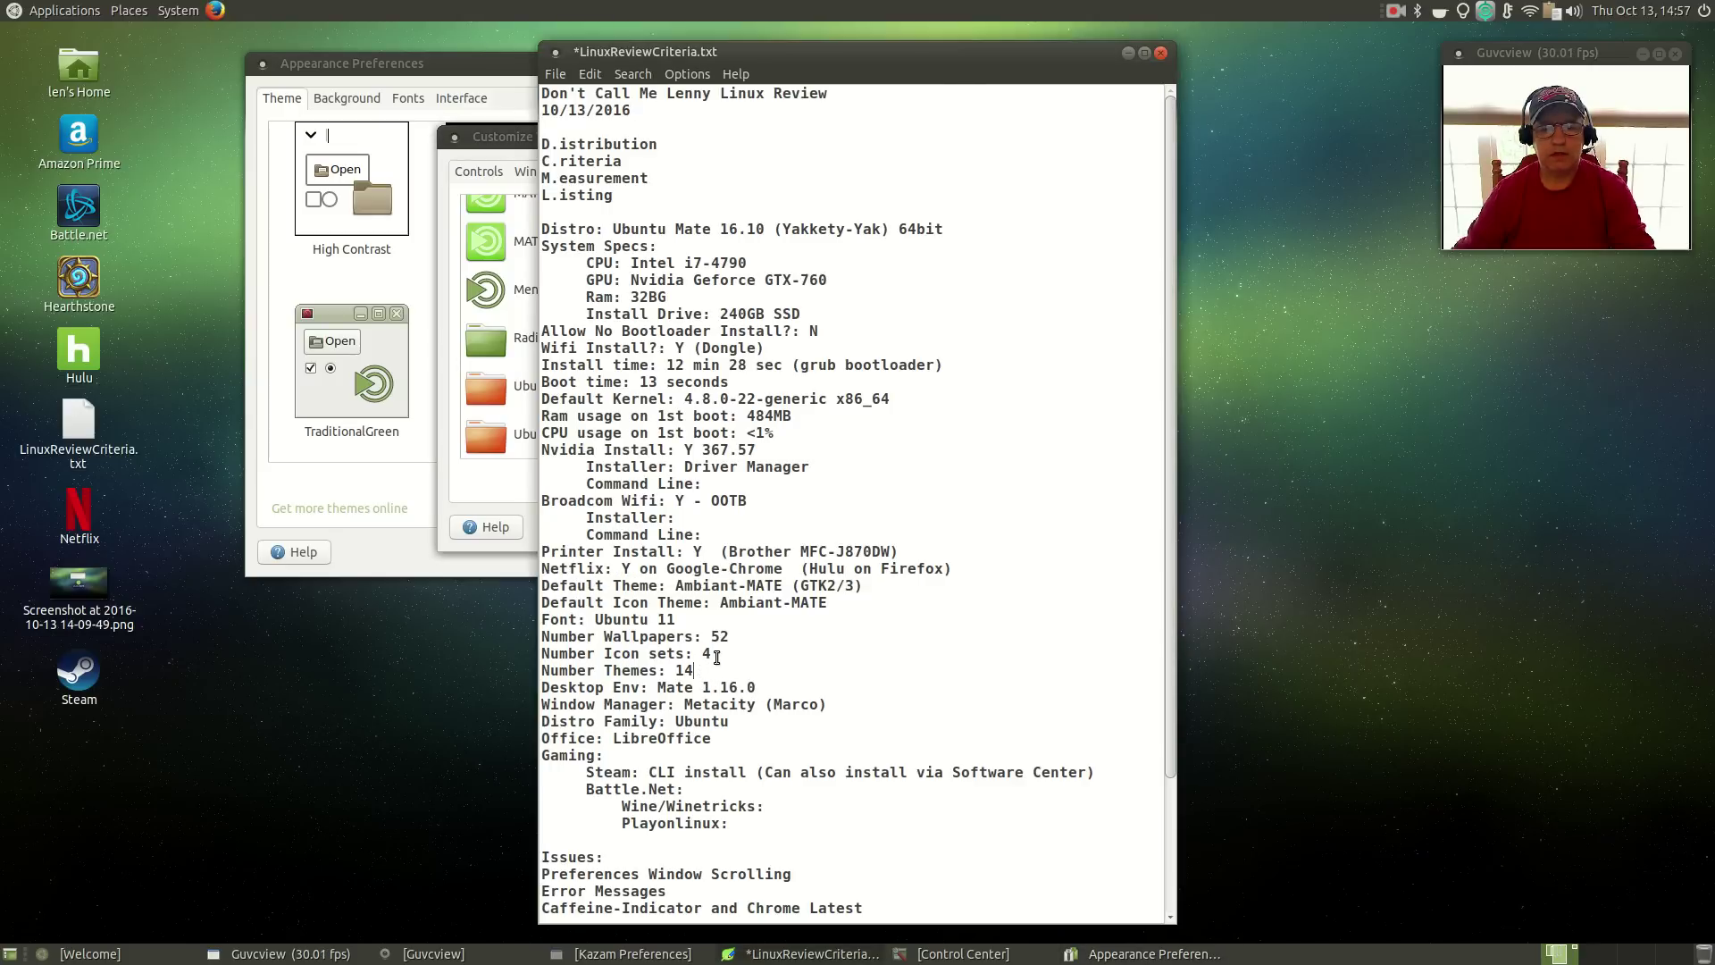
pyautogui.click(716, 656)
pyautogui.press('BackSpace')
pyautogui.write('16')
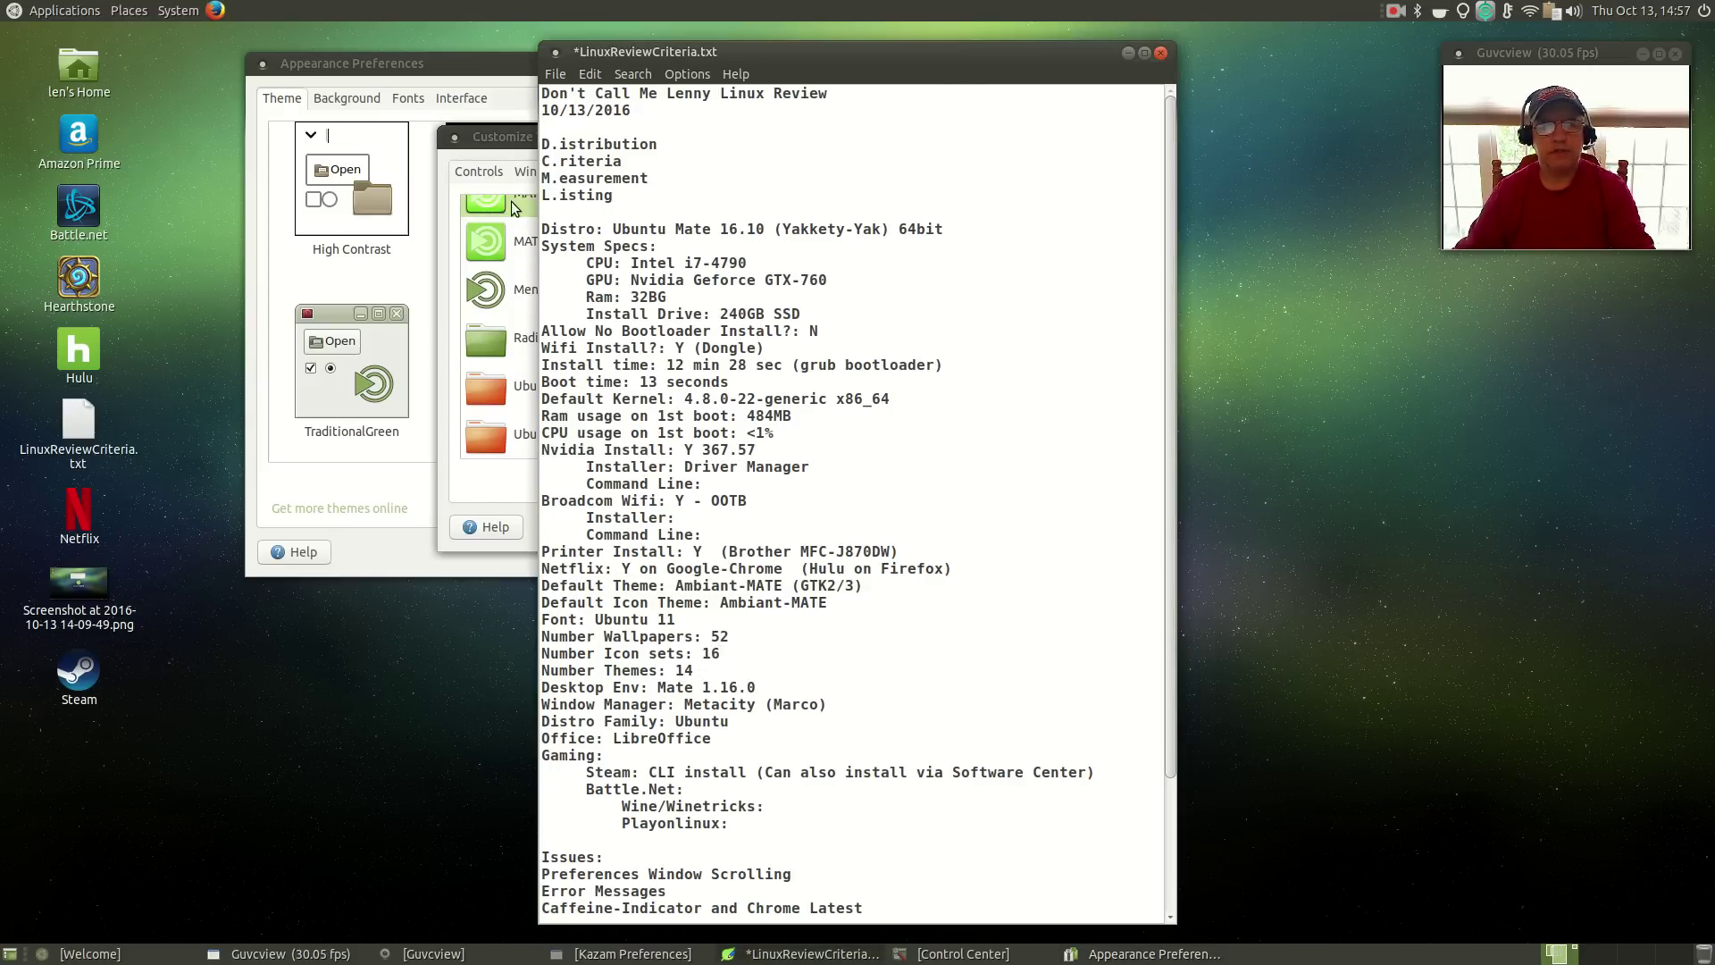
pyautogui.click(497, 140)
pyautogui.click(750, 141)
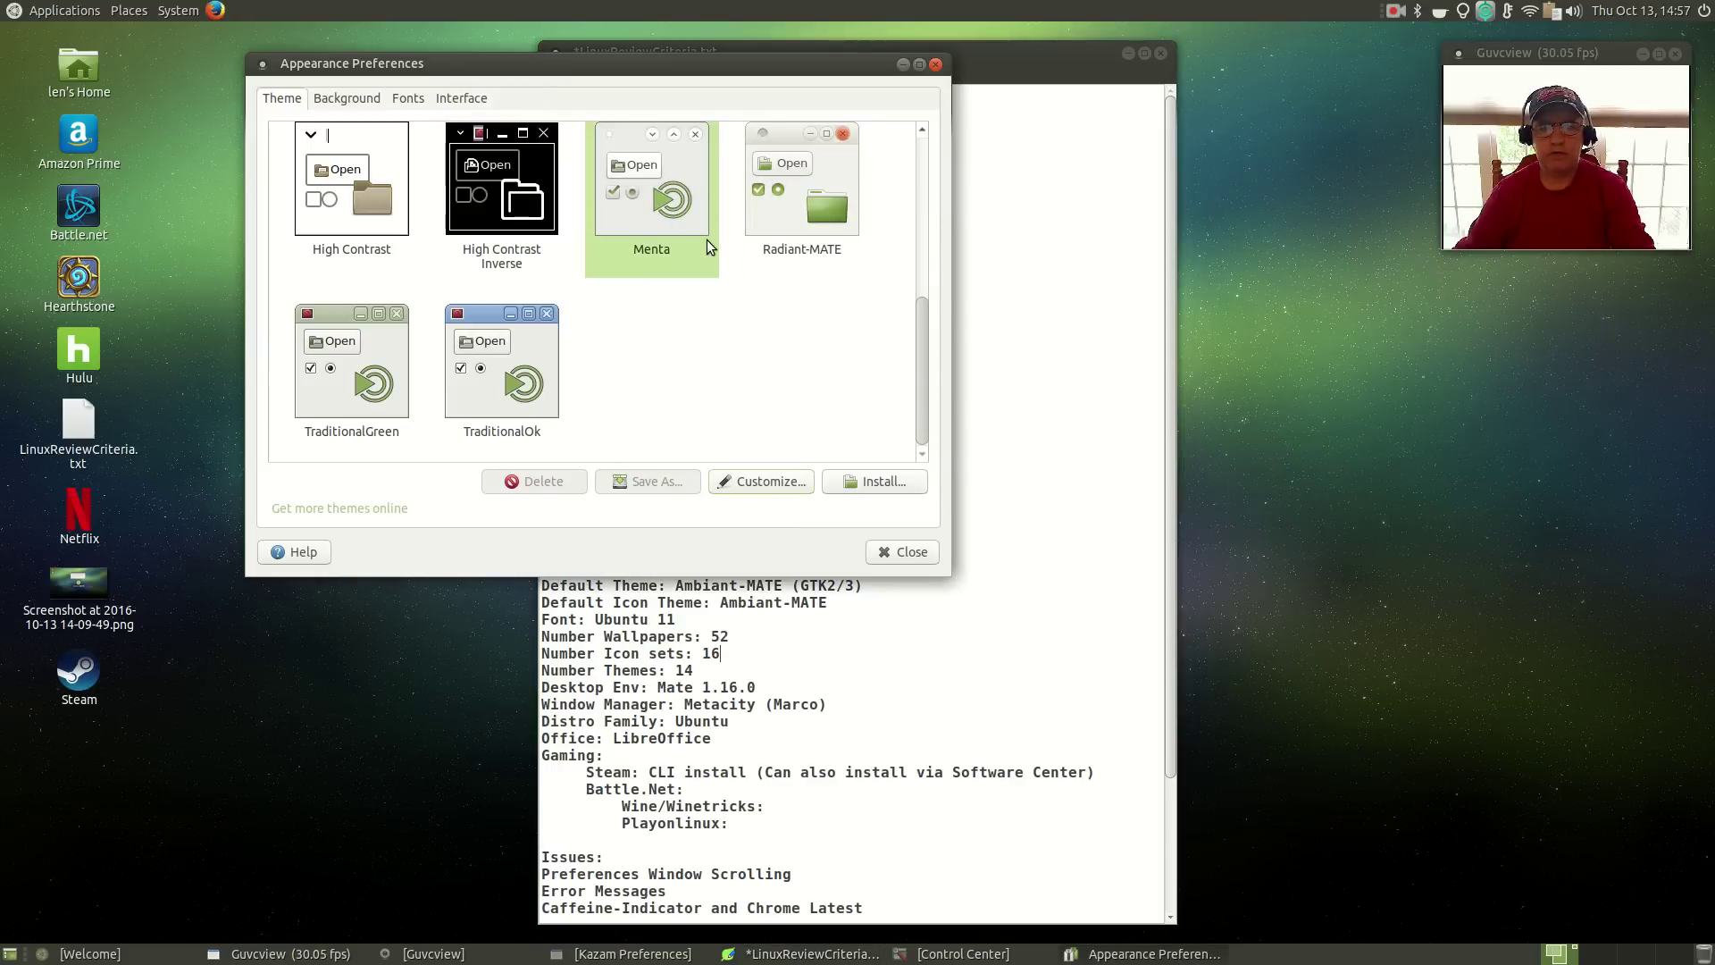
# - Close Appearance Preferences and mark Battle.Net and Wine/Winetricks as Y under Gaming
pyautogui.click(936, 65)
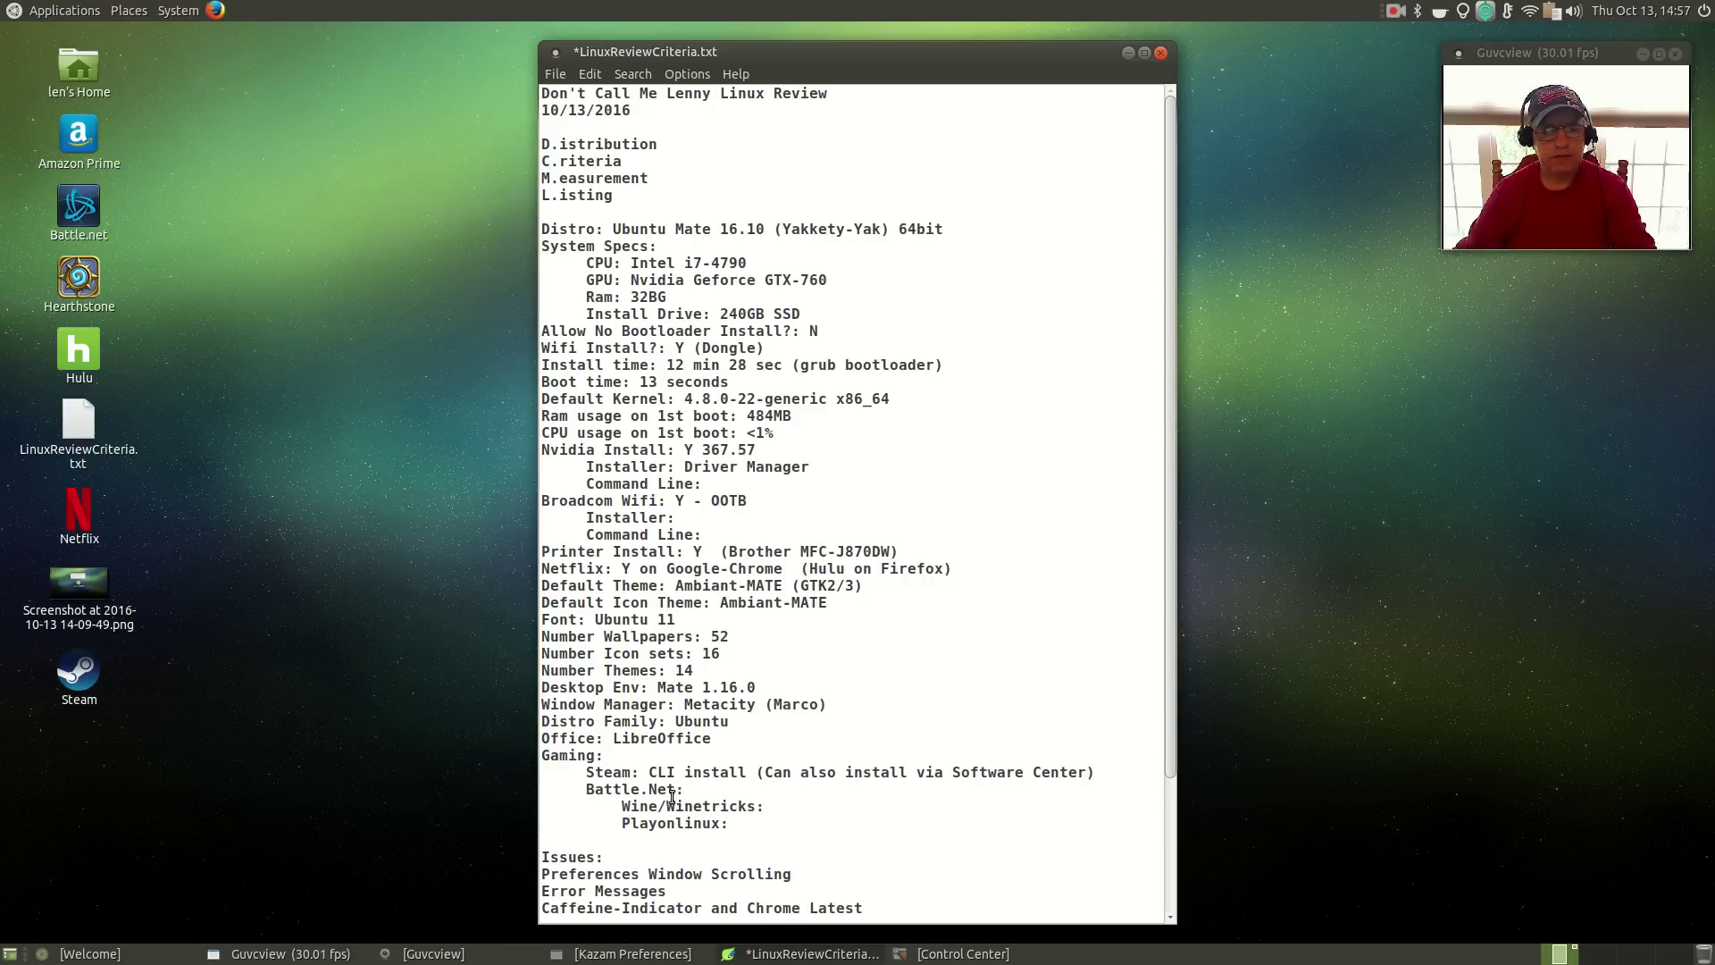
pyautogui.click(686, 790)
pyautogui.write('Y')
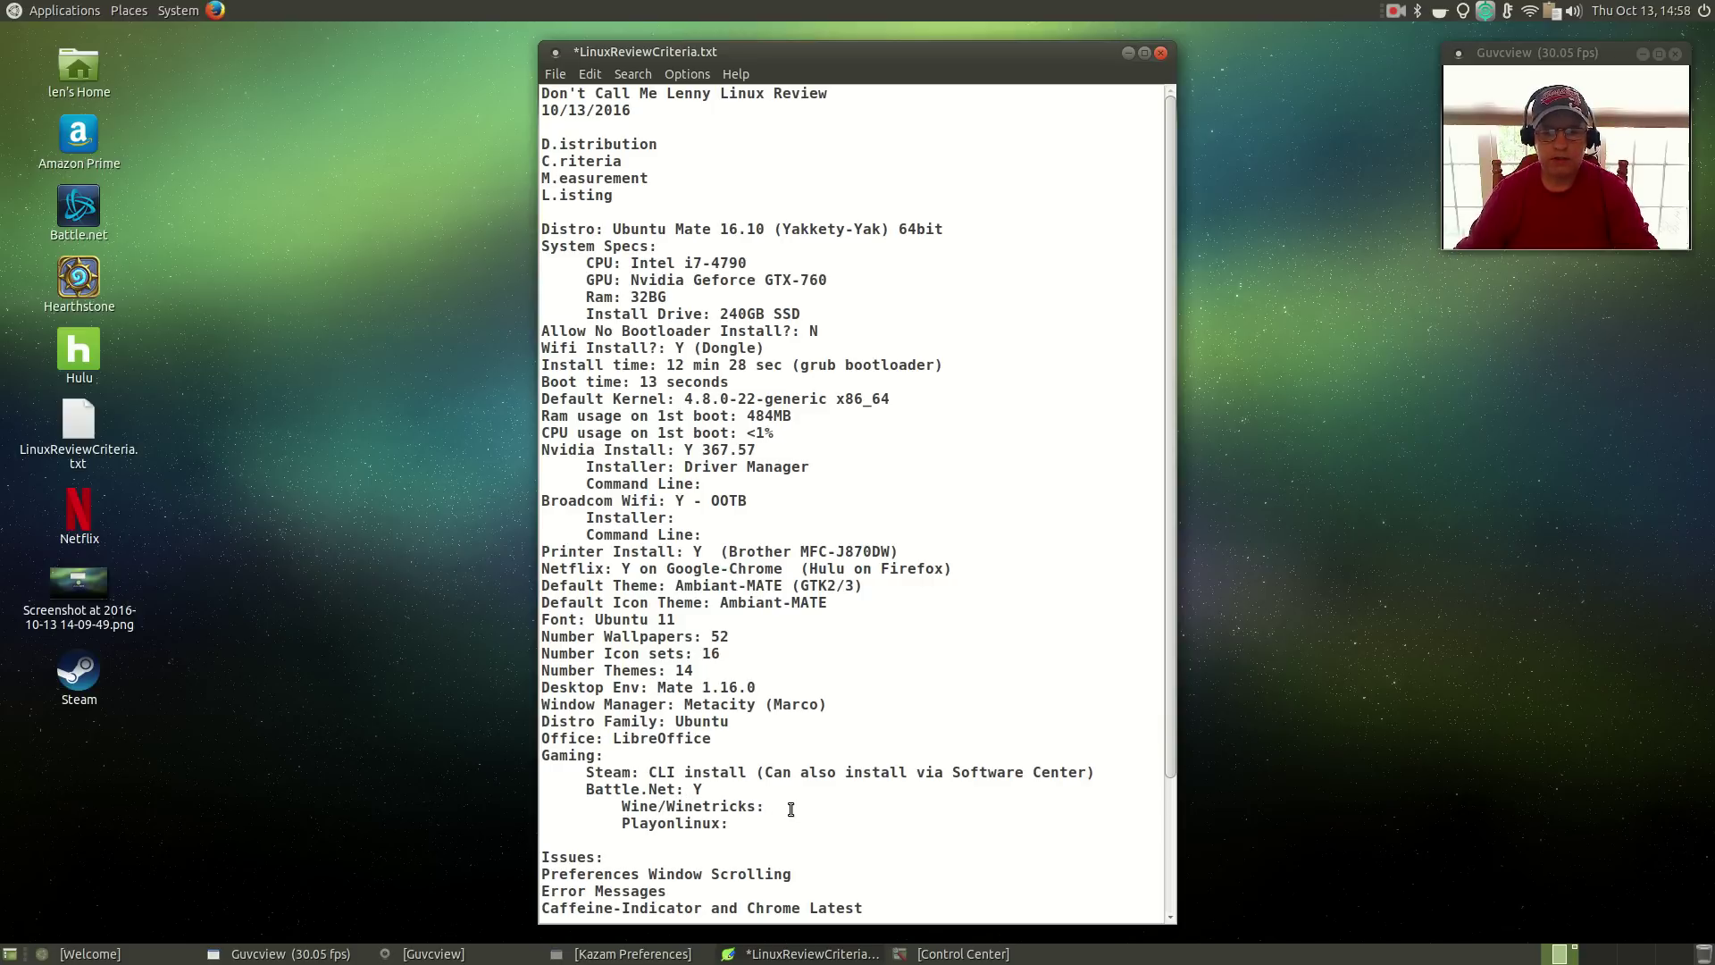
pyautogui.write('Y')
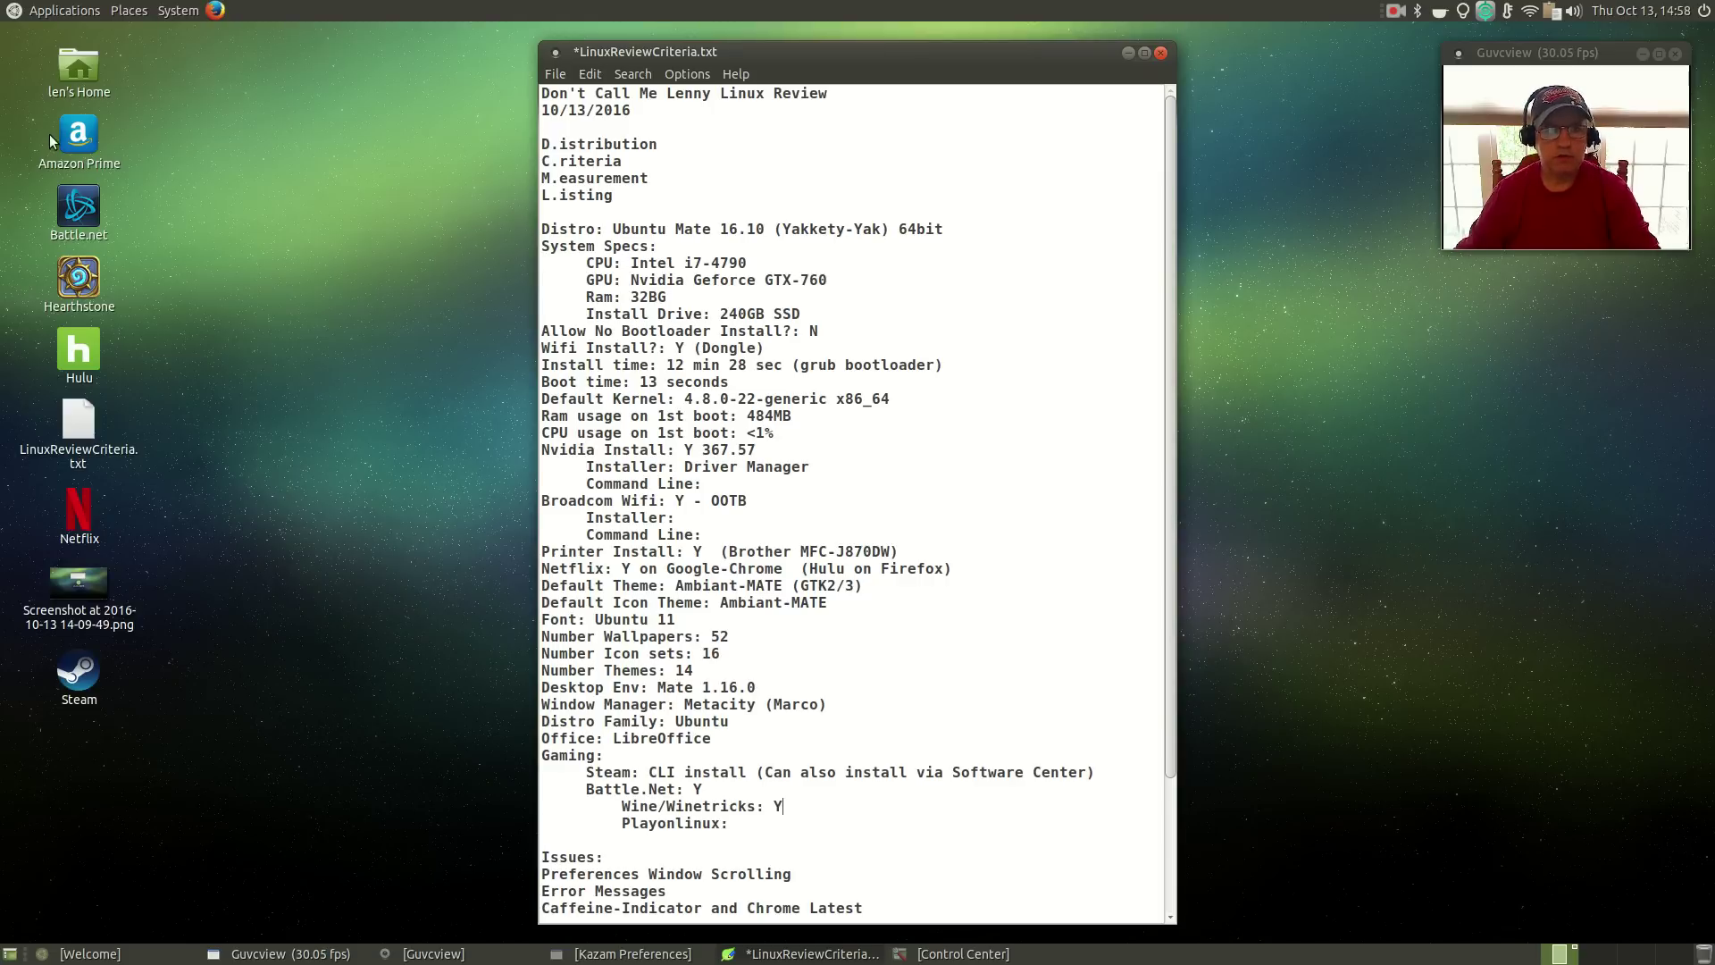
# - Run Battle.net-Setup.exe from Home > Downloads with the Wine Installer, then close the folder window
pyautogui.doubleClick(75, 65)
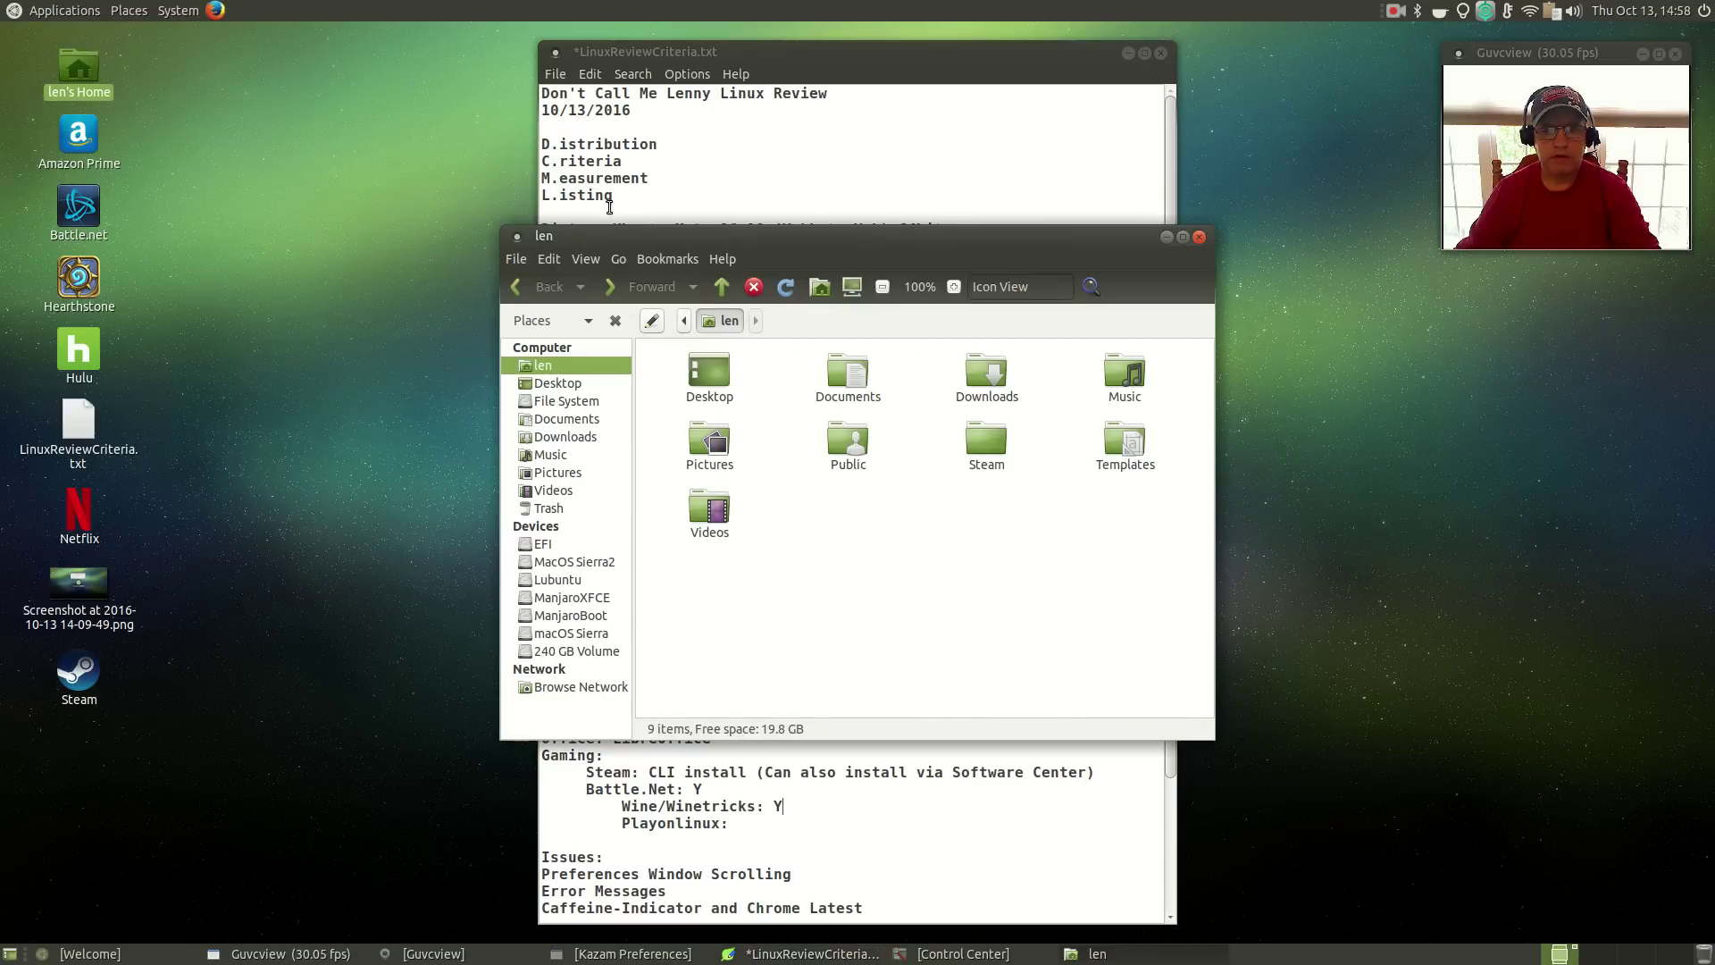
pyautogui.doubleClick(982, 370)
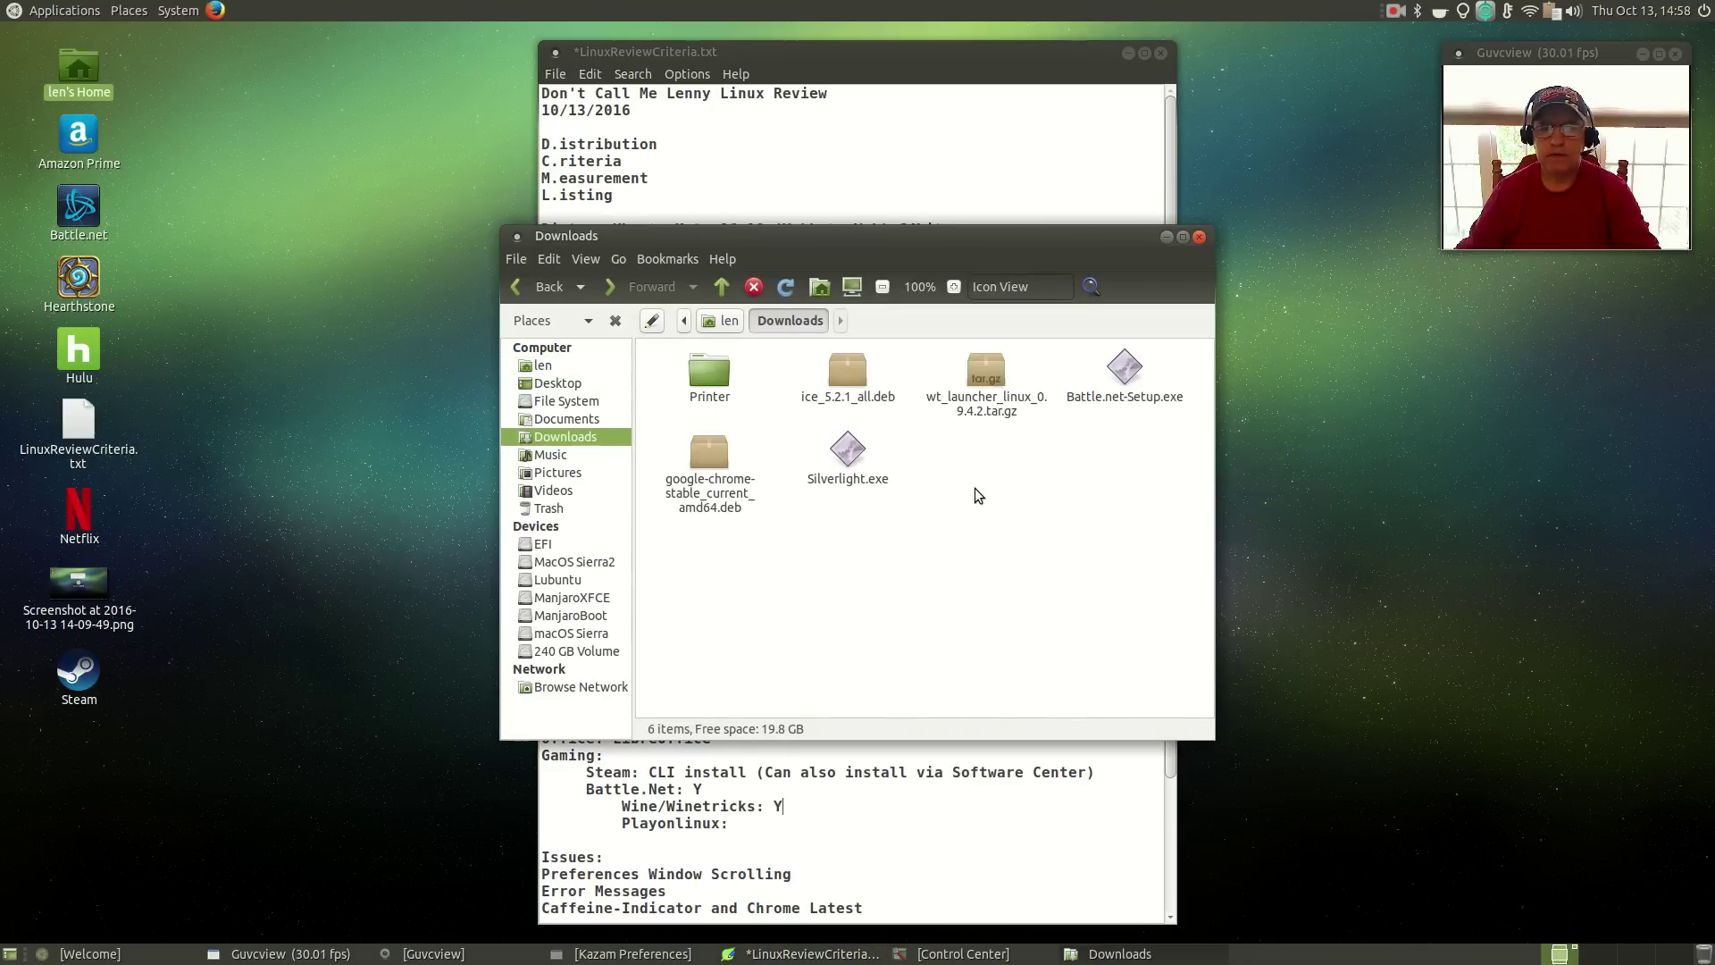
pyautogui.rightClick(1131, 373)
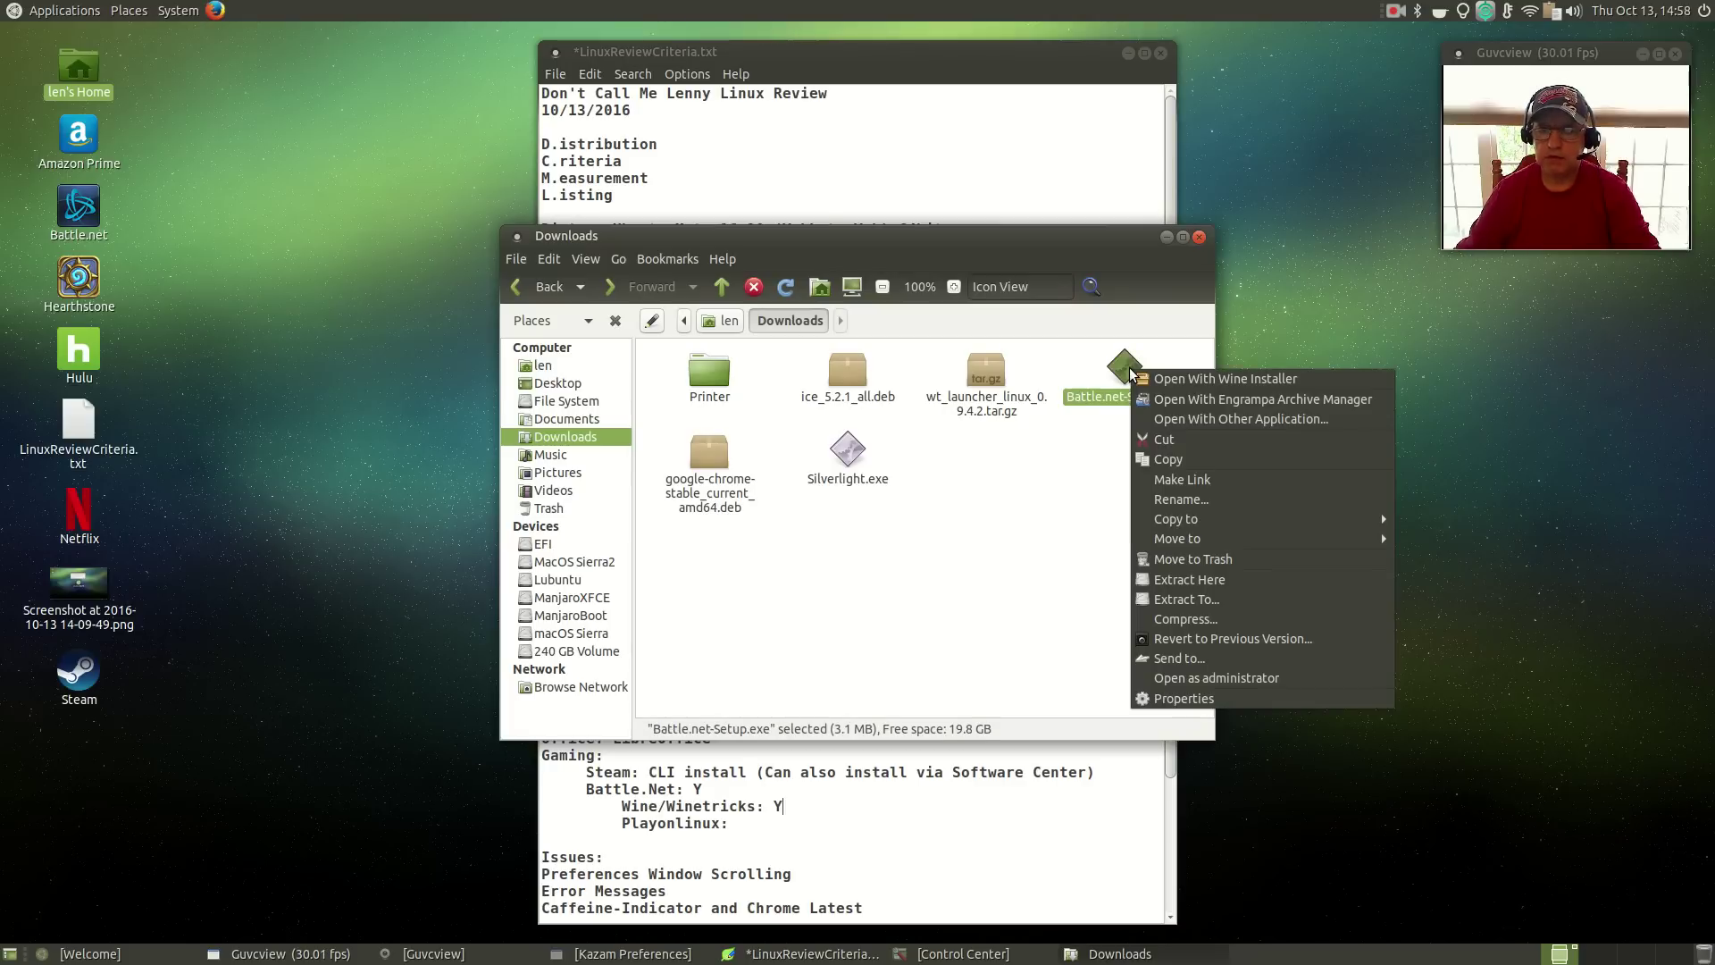
pyautogui.click(1219, 380)
pyautogui.click(1199, 236)
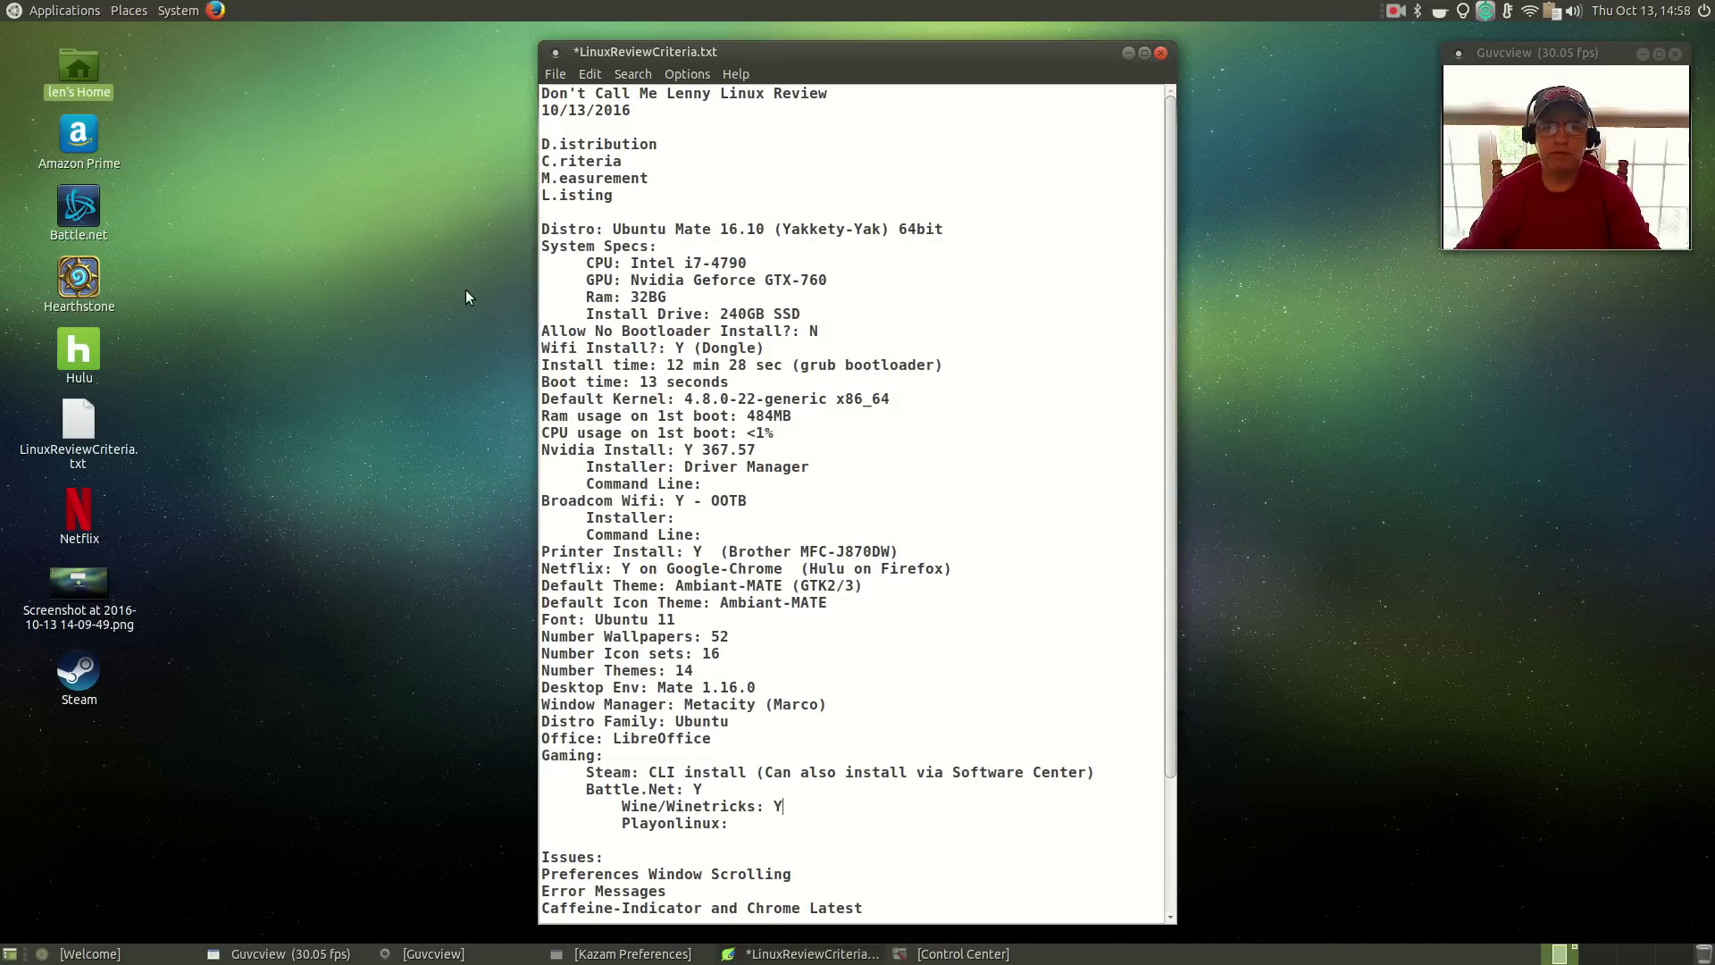
# - Move the review file left, then open and enlarge Control Center to browse every category before closing it
pyautogui.moveTo(850, 66); pyautogui.dragTo(481, 65)
pyautogui.click(952, 205)
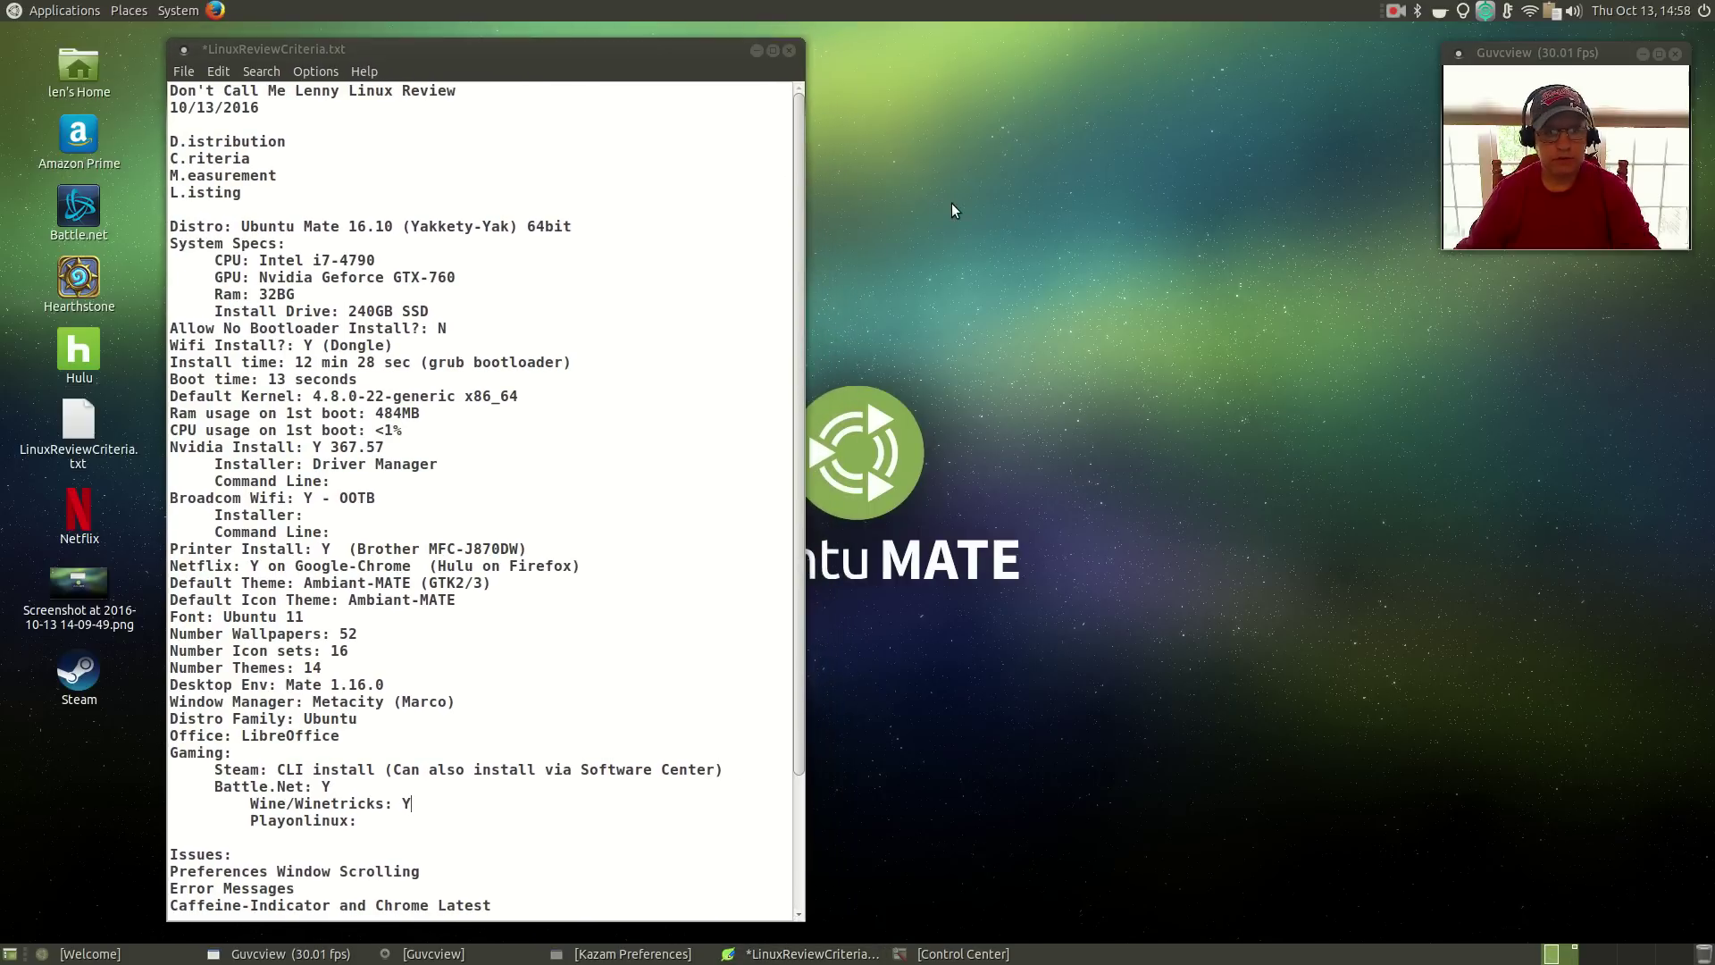
pyautogui.click(185, 13)
pyautogui.click(200, 113)
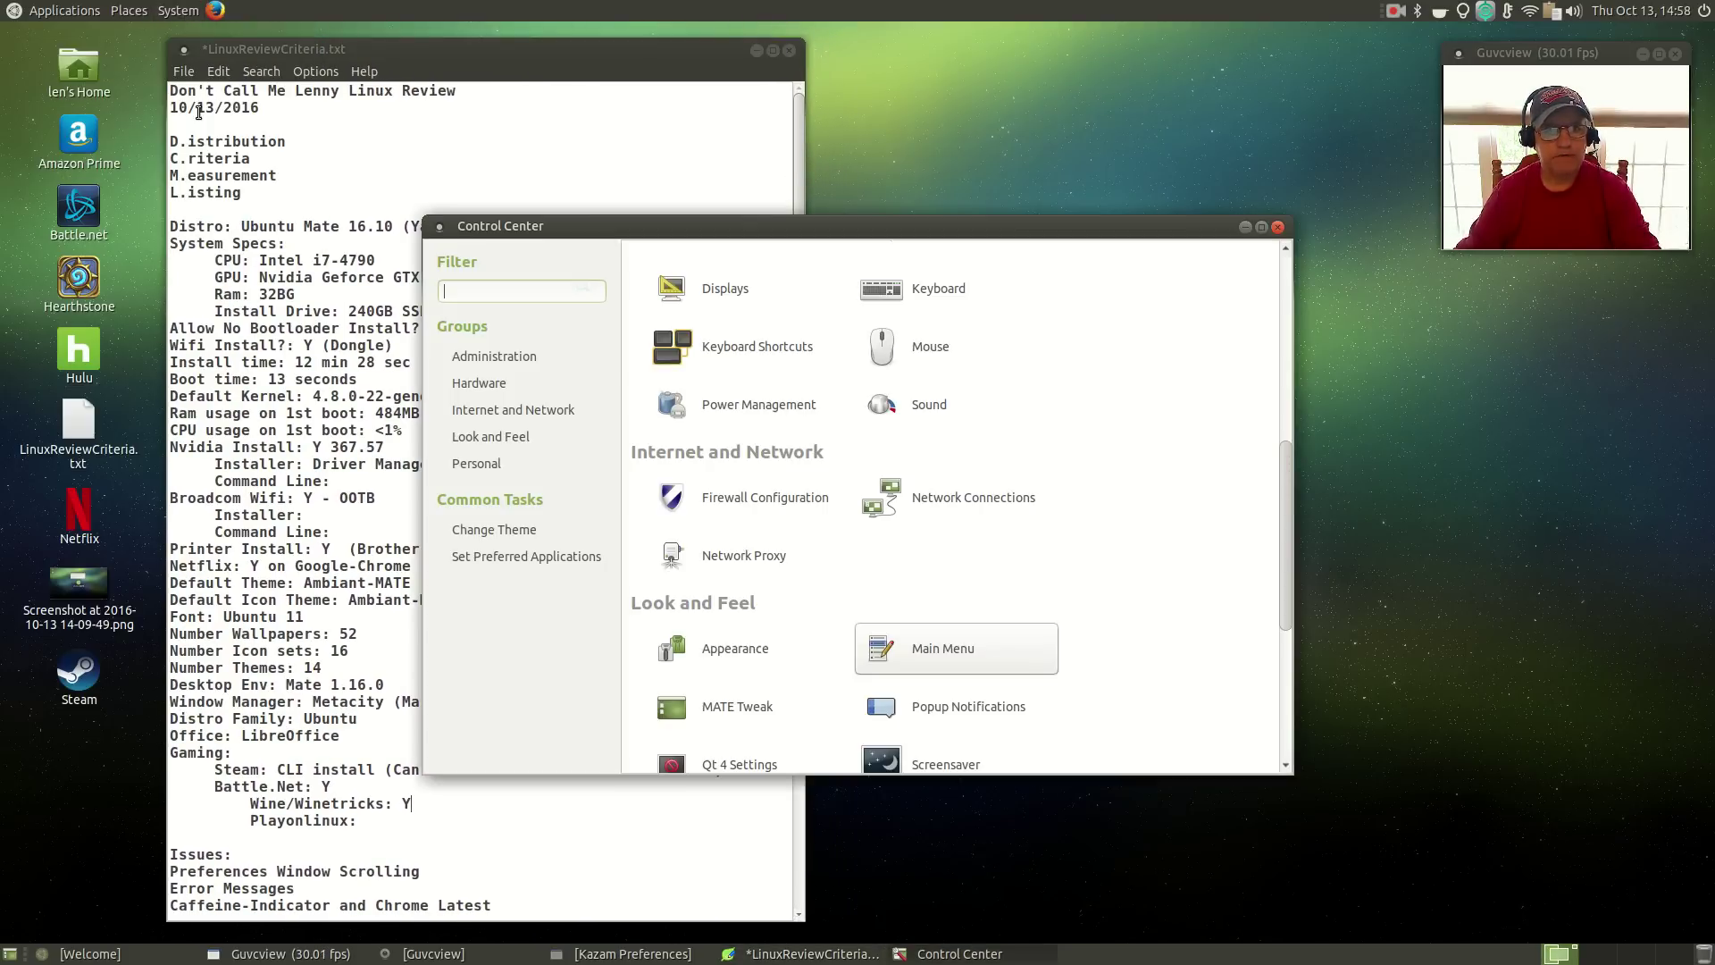
pyautogui.moveTo(988, 229); pyautogui.dragTo(1094, 143)
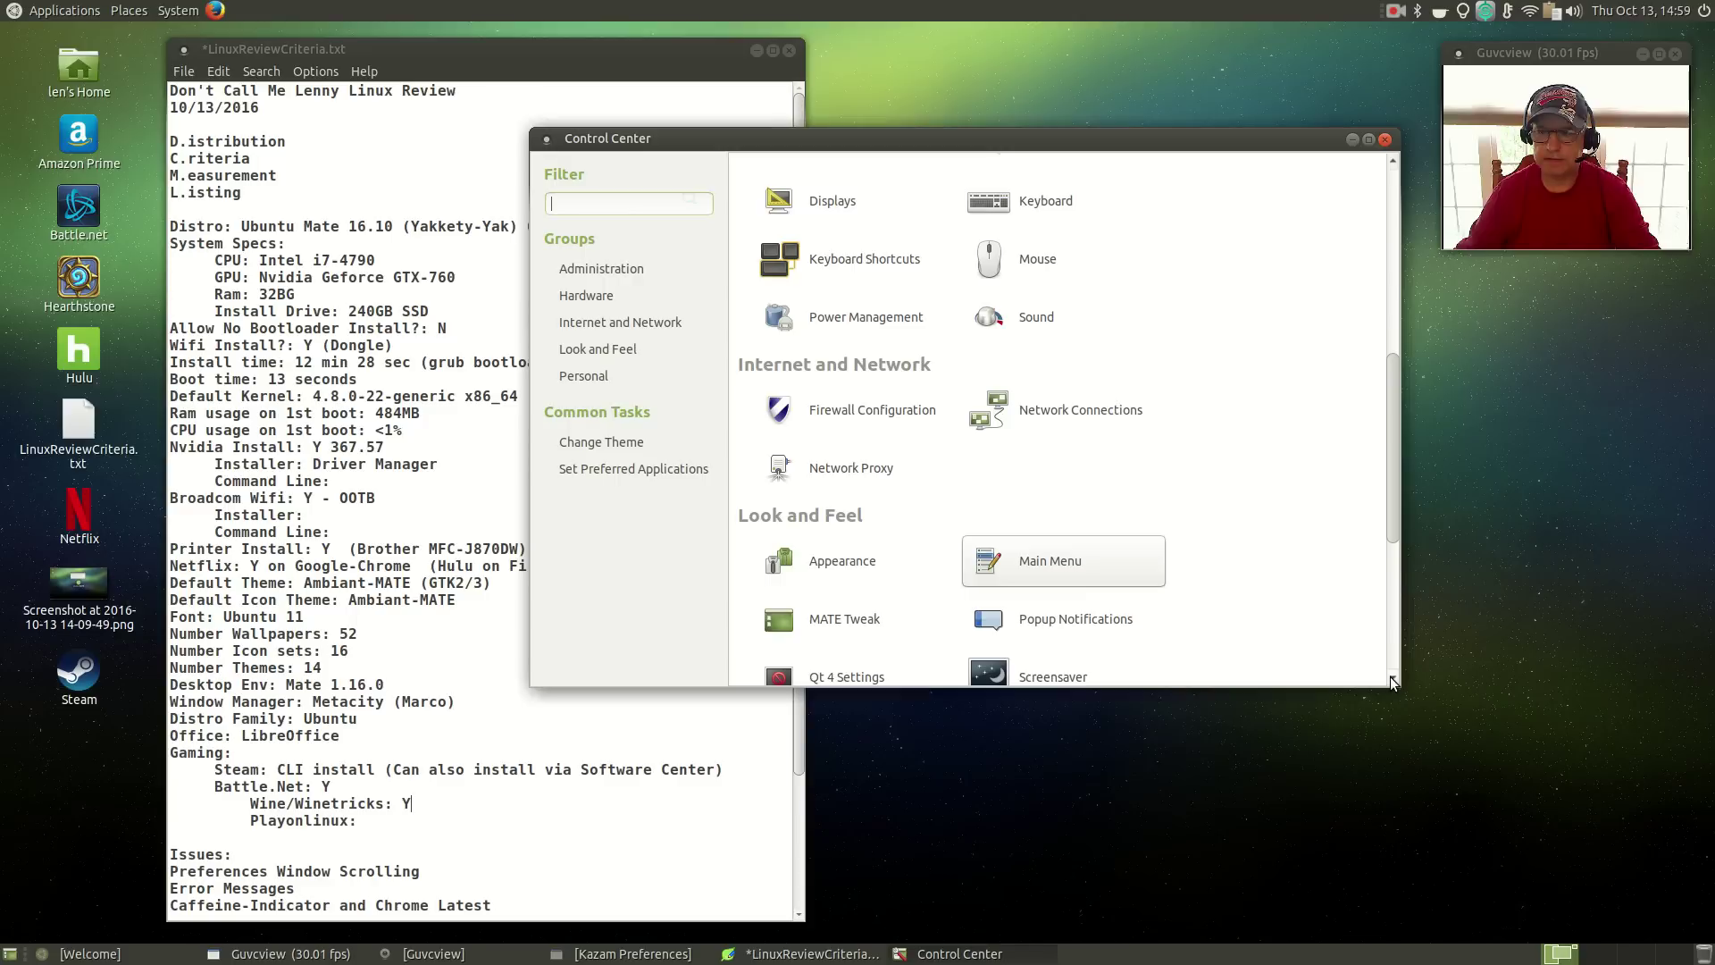
pyautogui.moveTo(1395, 477); pyautogui.dragTo(1379, 218)
pyautogui.scroll(-8, 1387, 602)
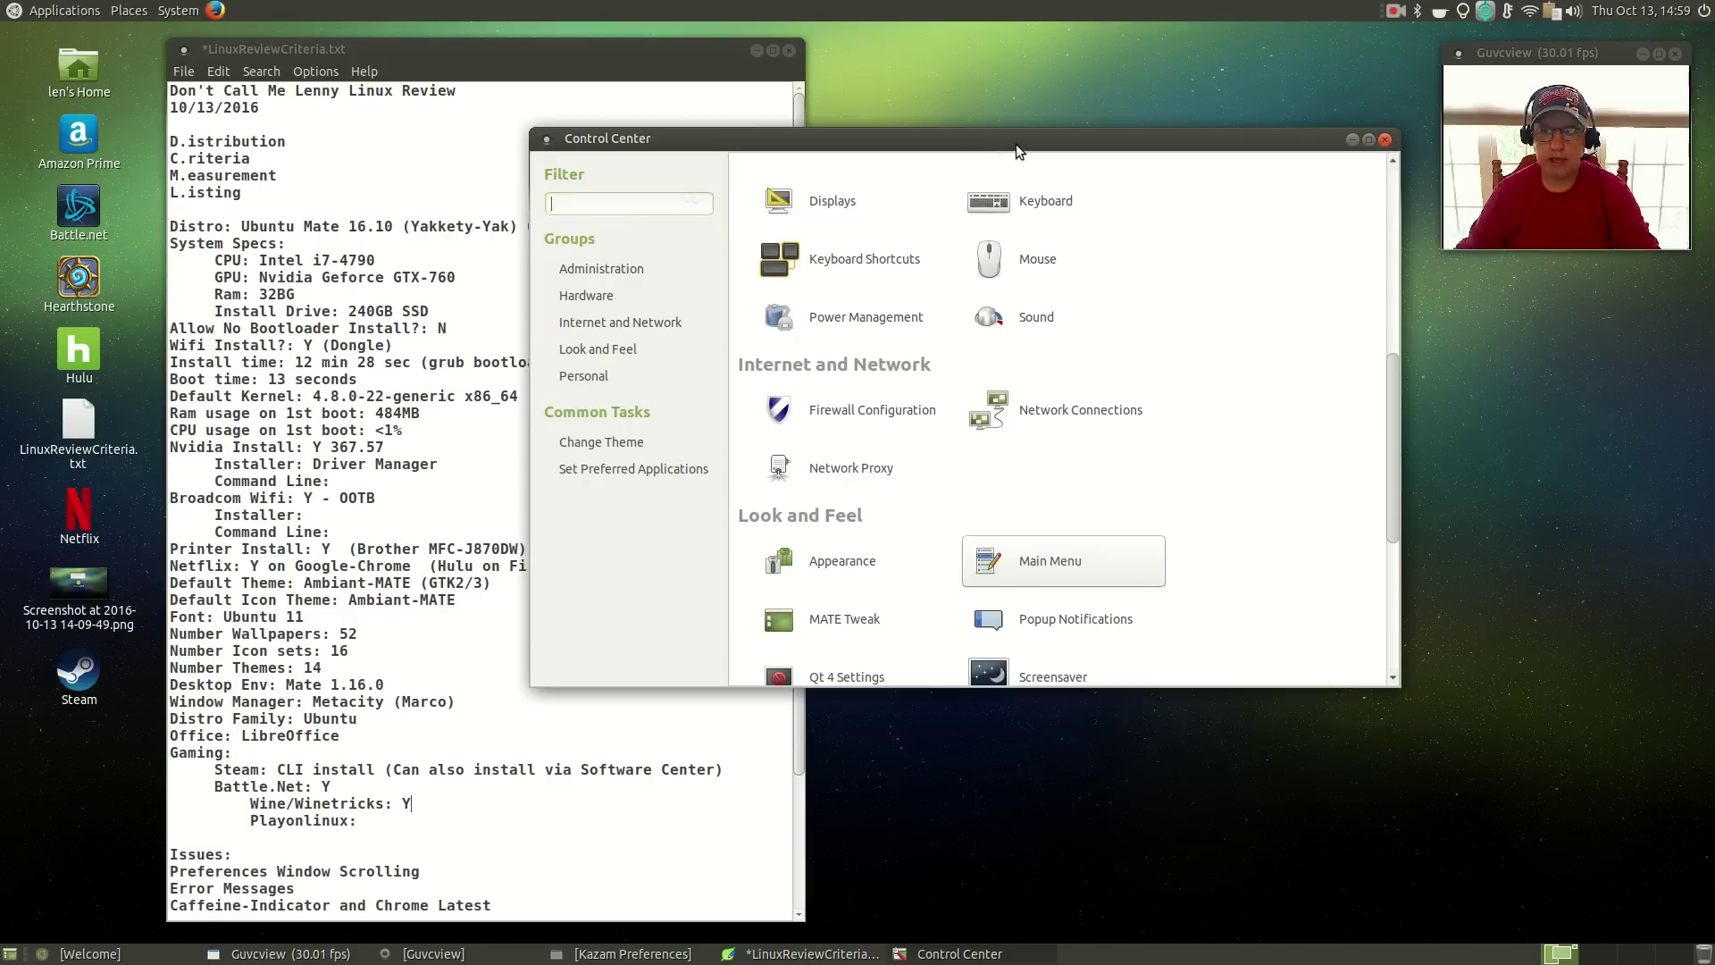
pyautogui.moveTo(1016, 143); pyautogui.dragTo(1059, 373)
pyautogui.moveTo(575, 366); pyautogui.dragTo(164, 59)
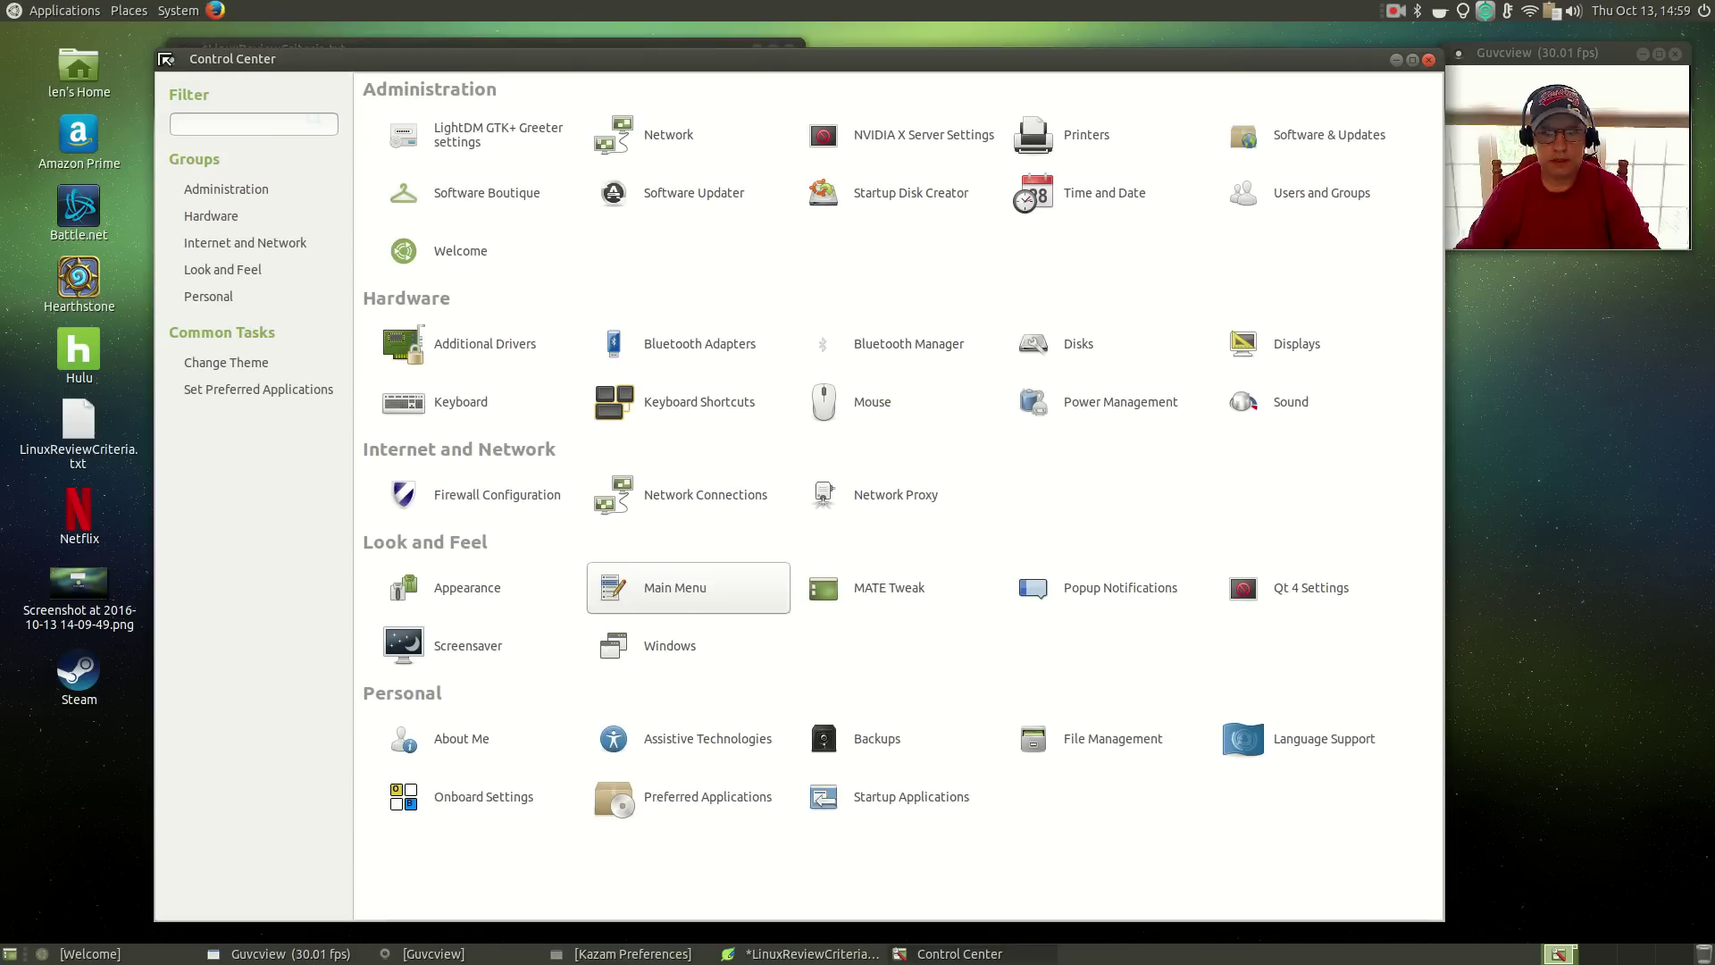
pyautogui.click(1429, 61)
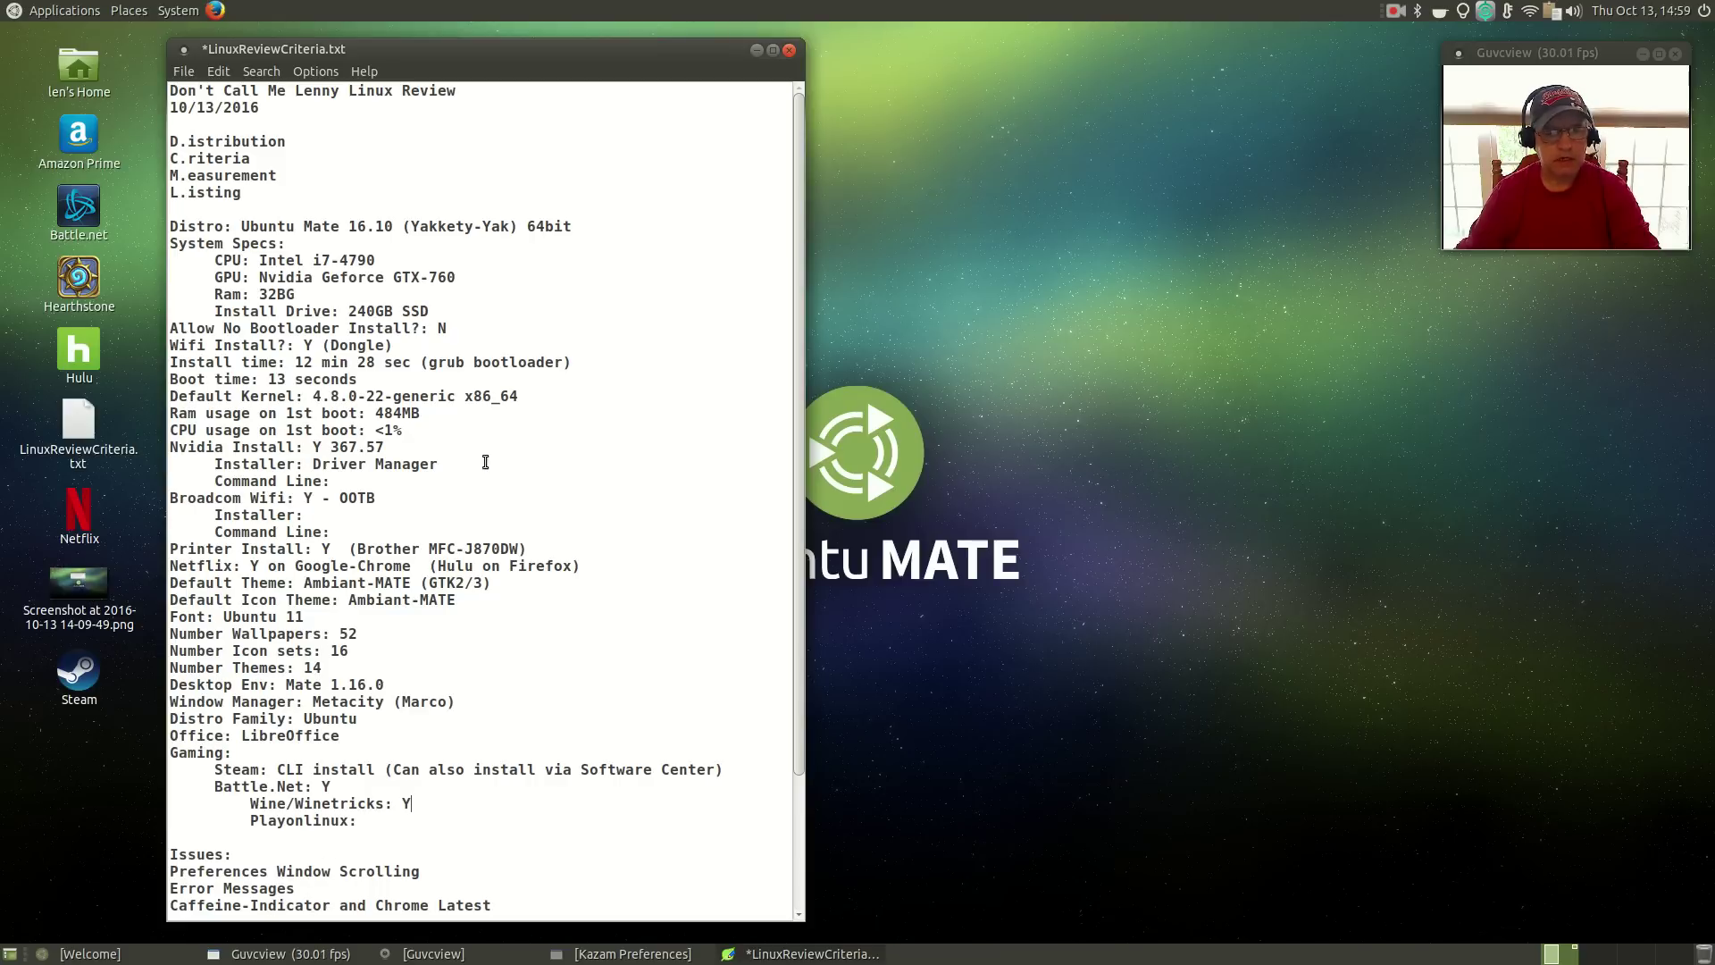
# - Open Control Center from the System menu and move it aside from the review file
pyautogui.moveTo(575, 46); pyautogui.dragTo(606, 37)
pyautogui.click(179, 12)
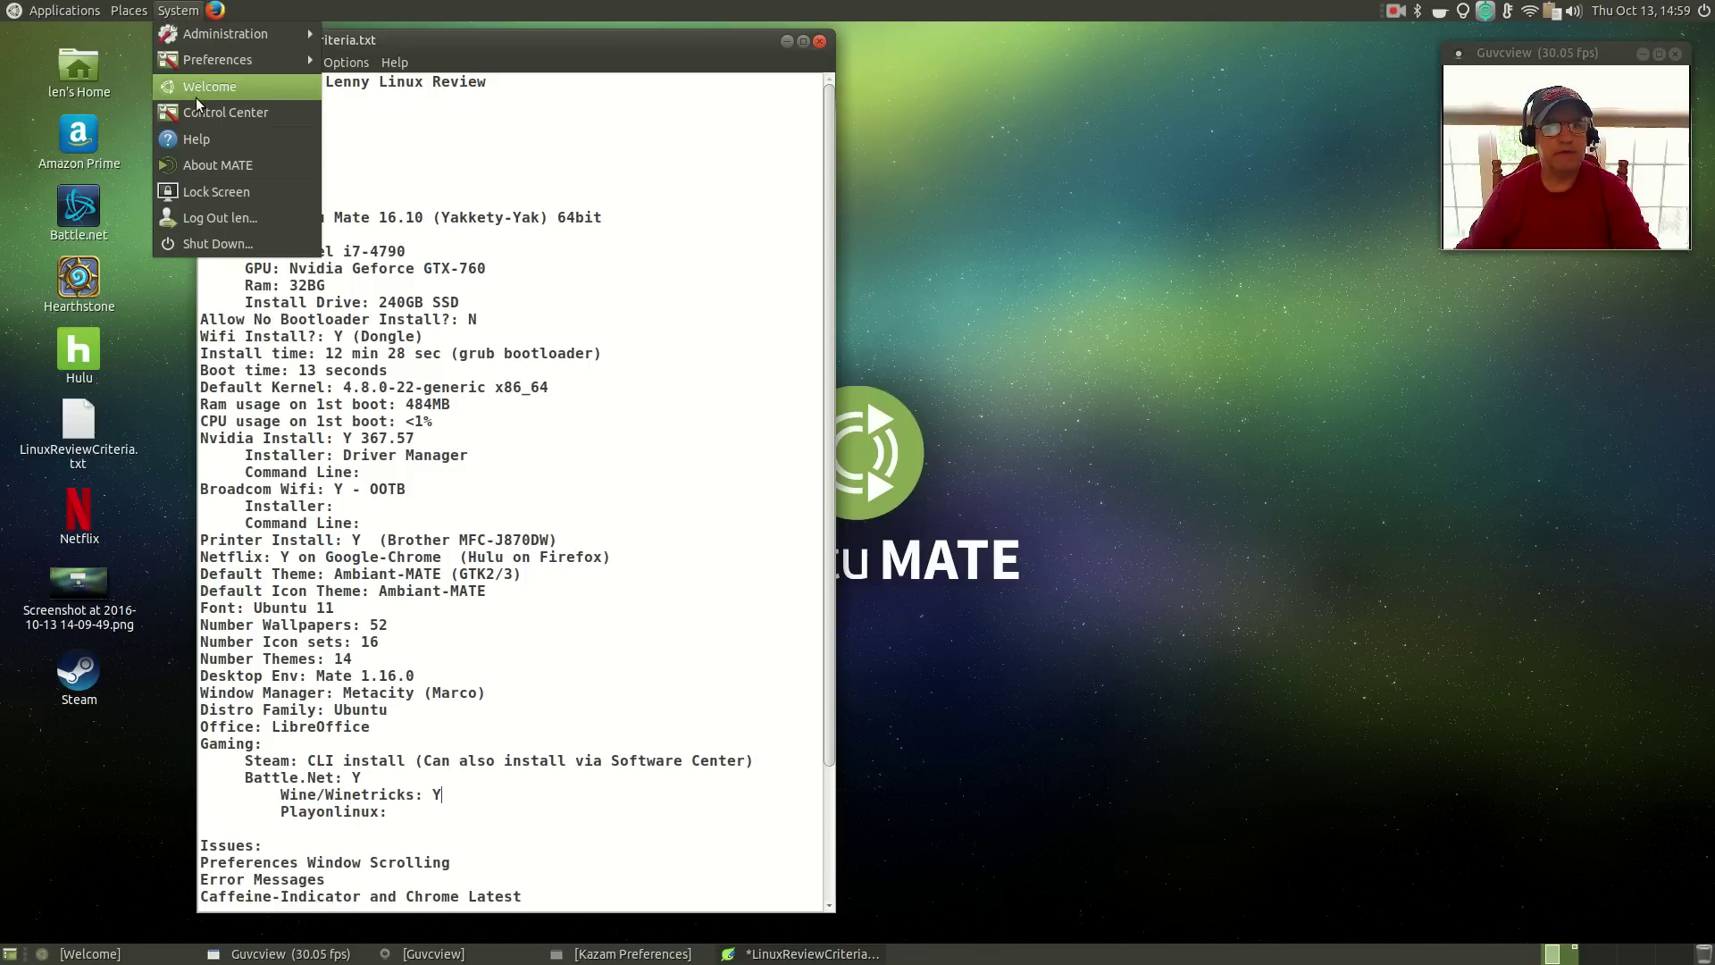
pyautogui.click(227, 110)
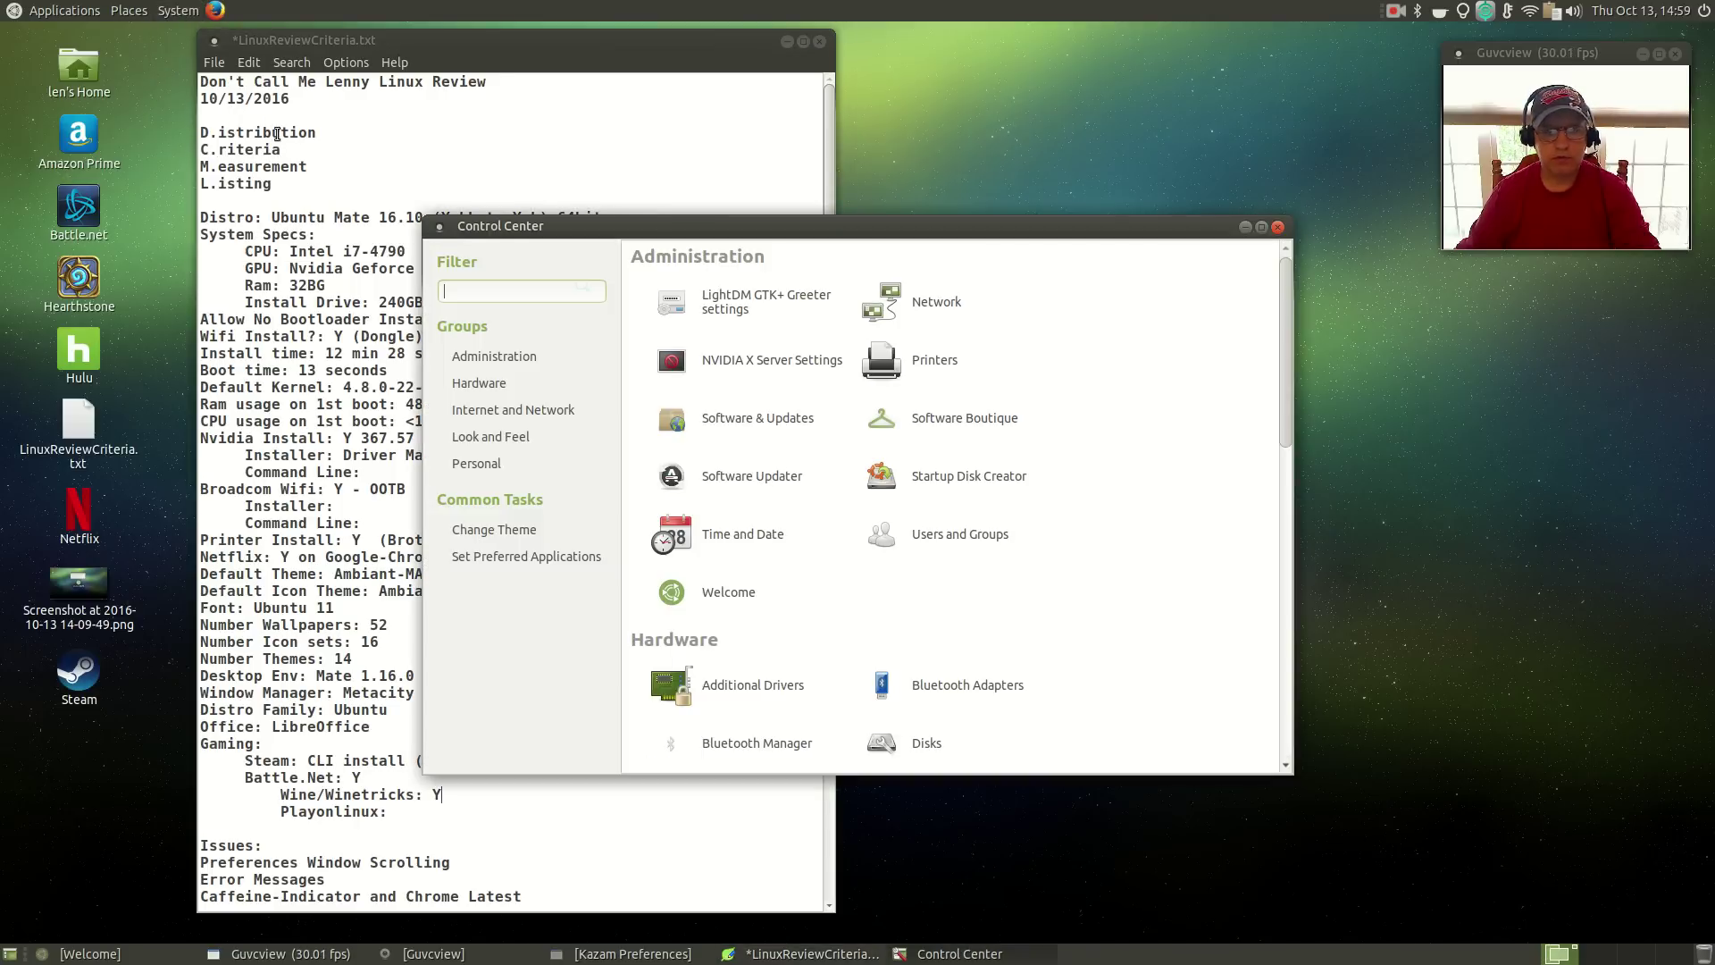
pyautogui.moveTo(469, 235); pyautogui.dragTo(141, 52)
# - In Startup Applications, confirm the Caffeine entry runs caffeine-indicator and save it
pyautogui.click(878, 801)
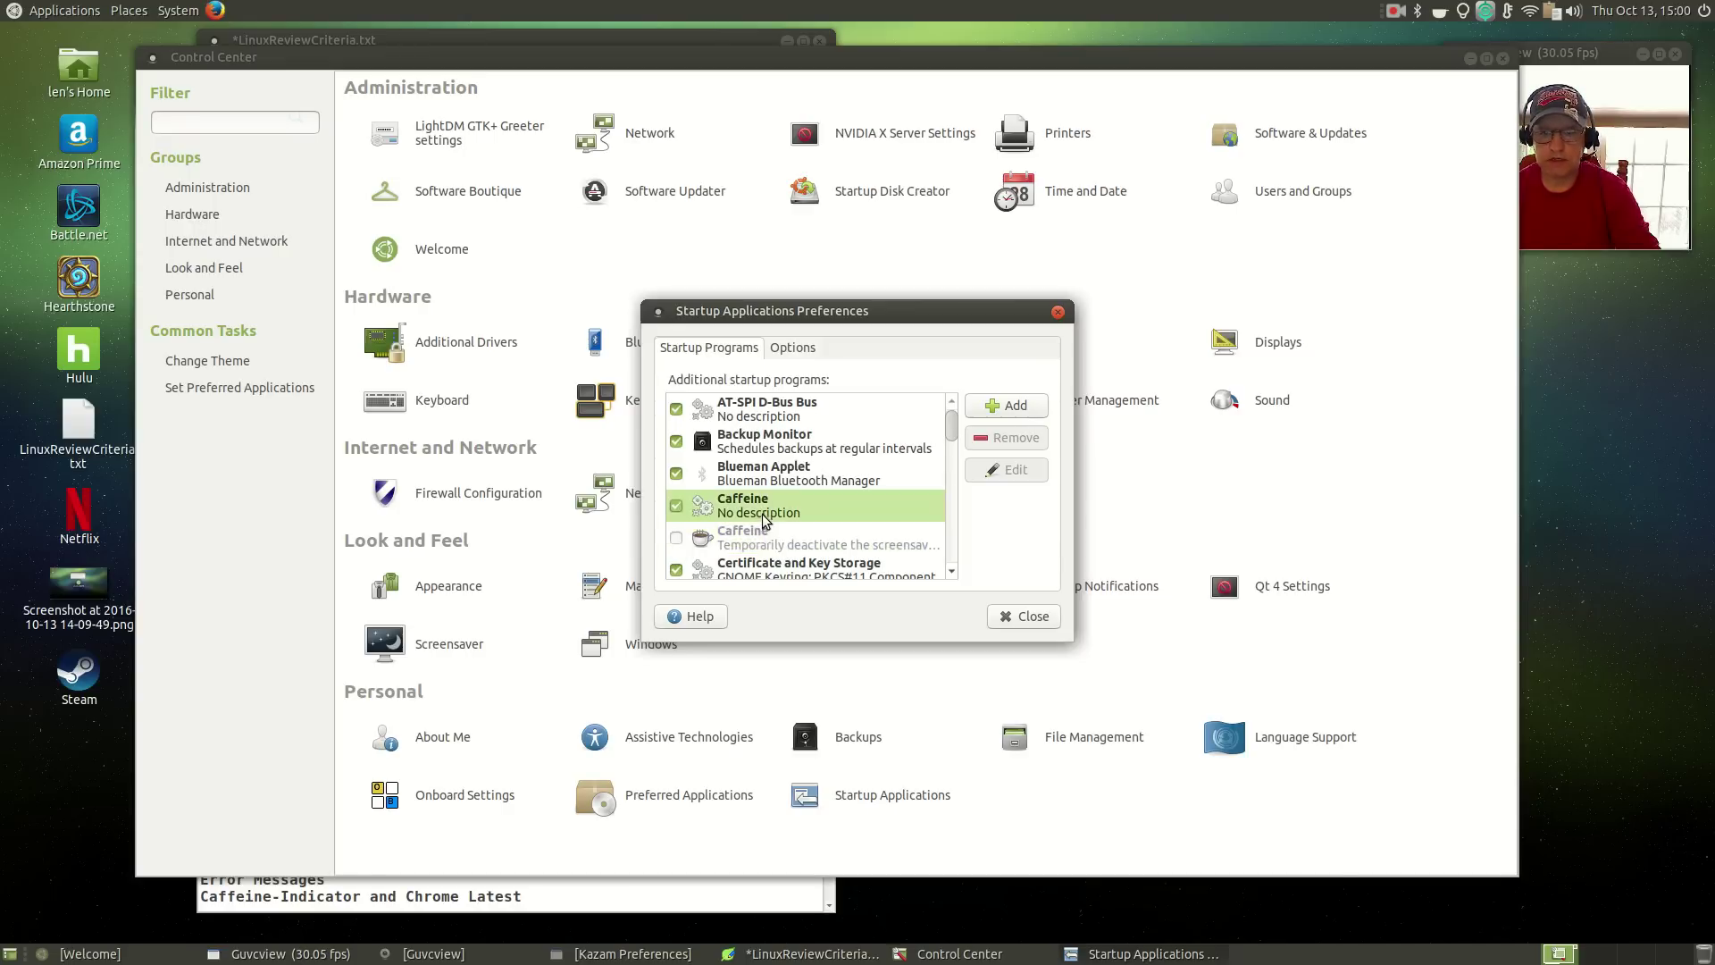
pyautogui.click(762, 515)
pyautogui.click(1020, 469)
pyautogui.click(856, 464)
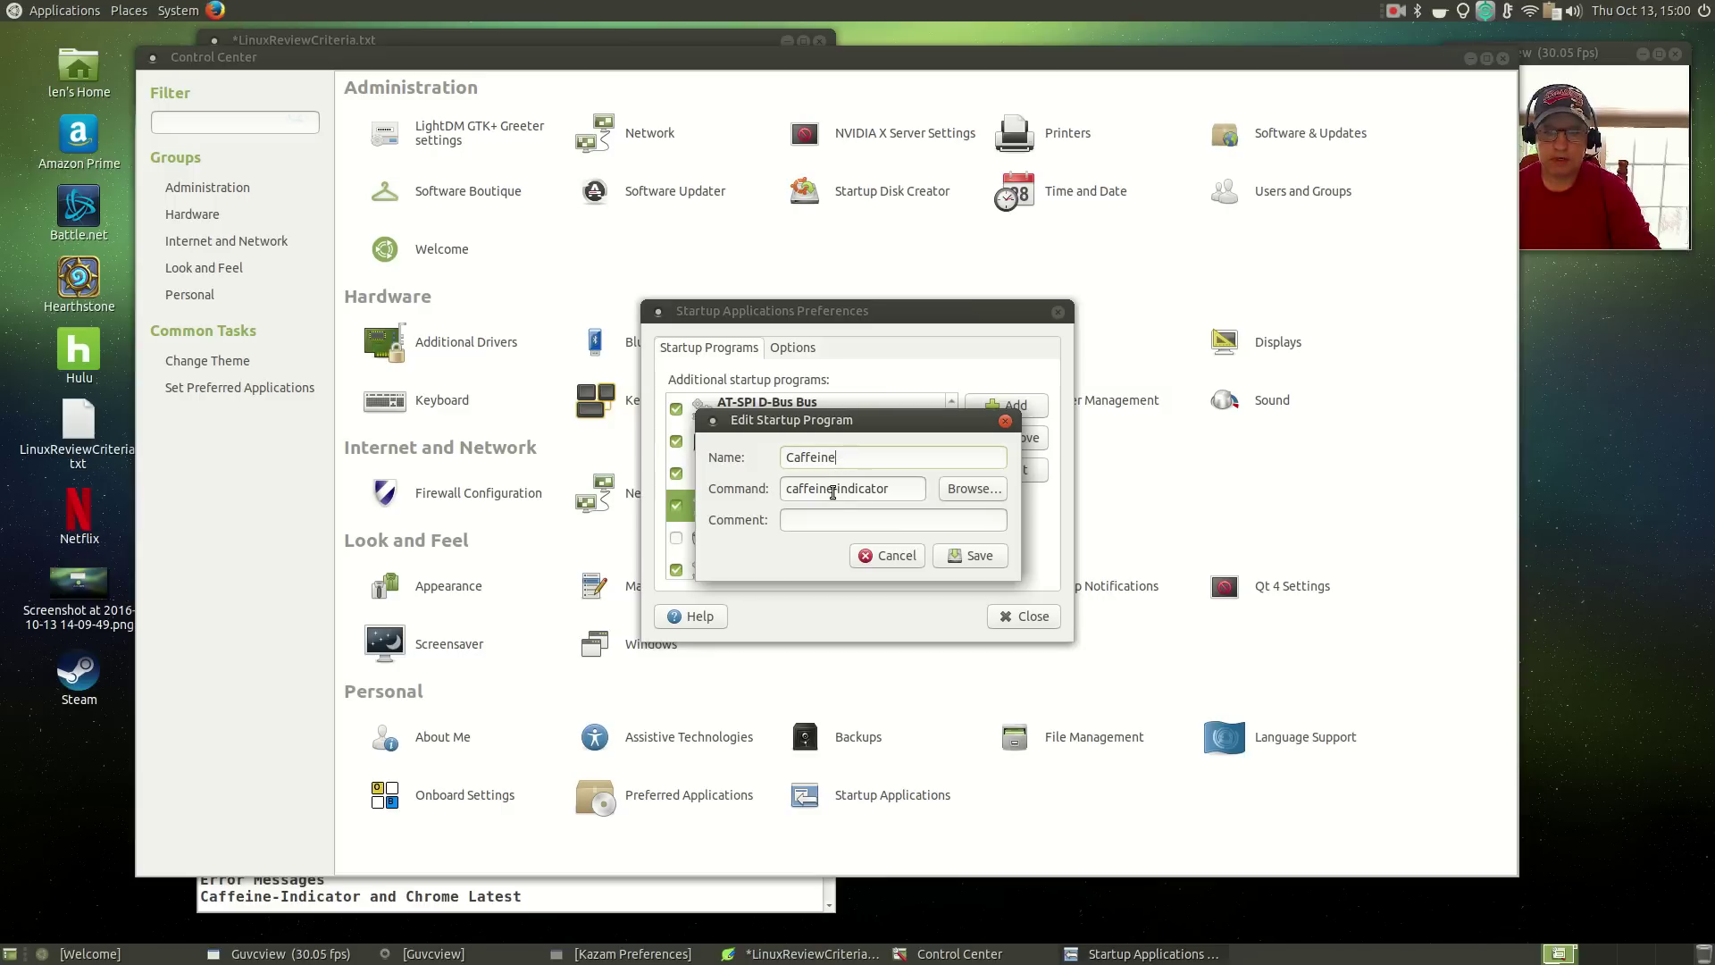
pyautogui.click(973, 561)
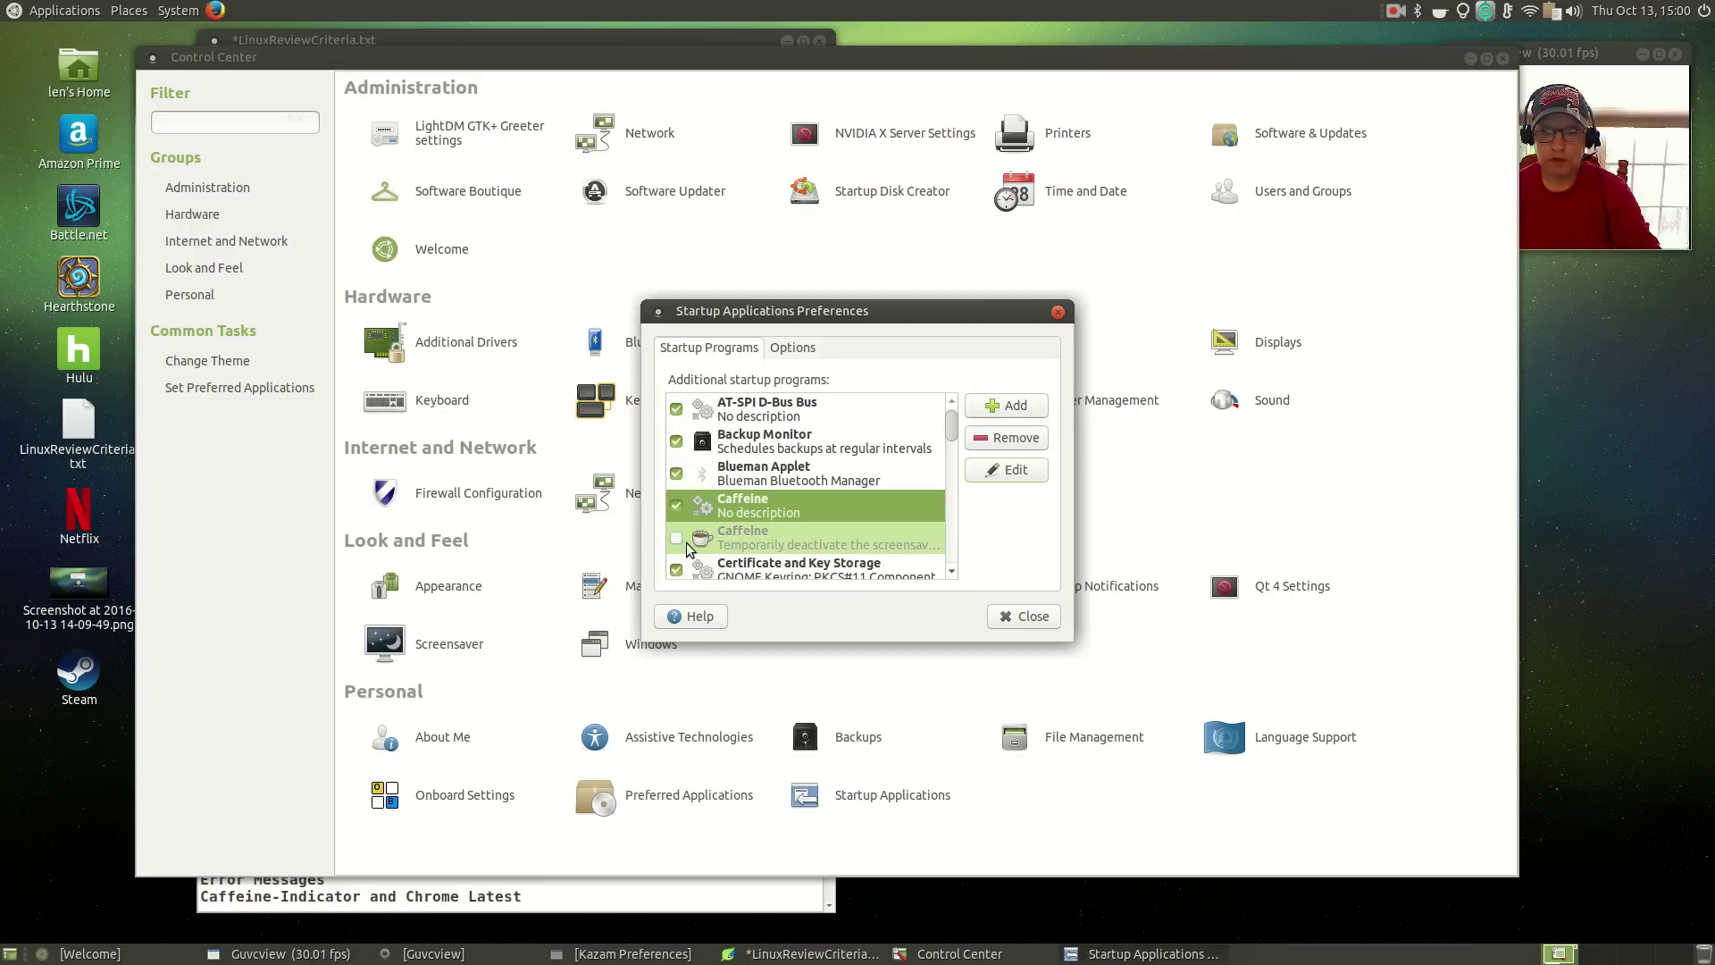
pyautogui.click(1023, 617)
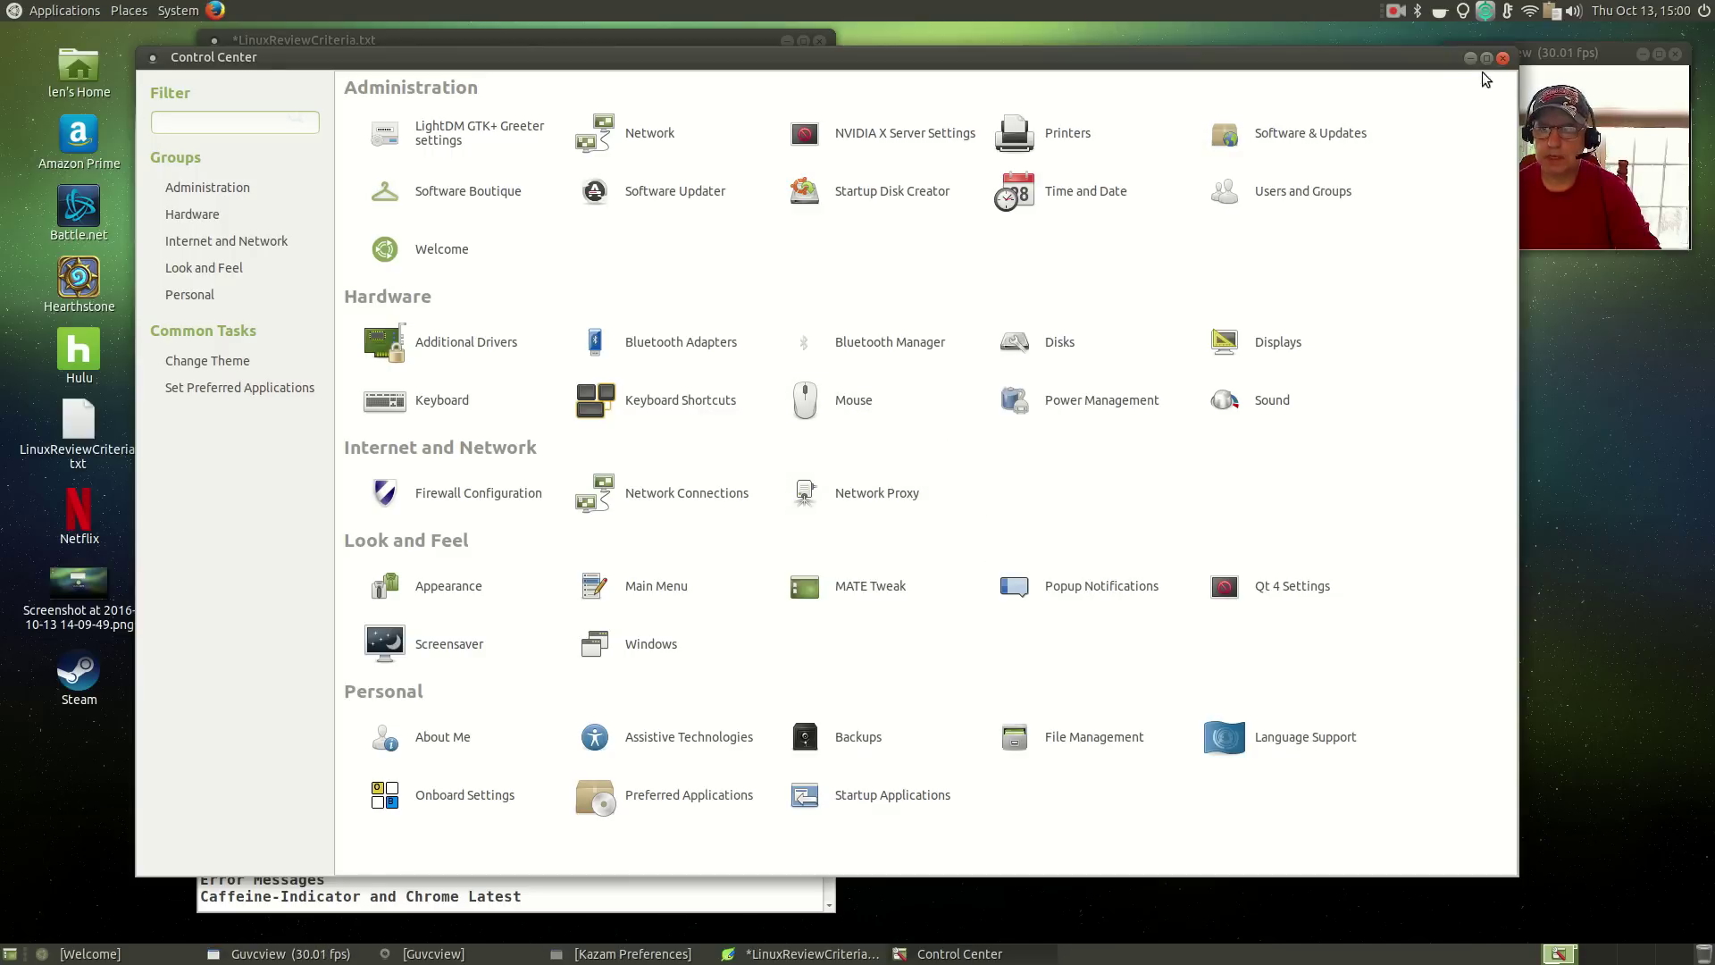
# - Close Control Center and move the Leafpad review file to the screen centre
pyautogui.click(1502, 57)
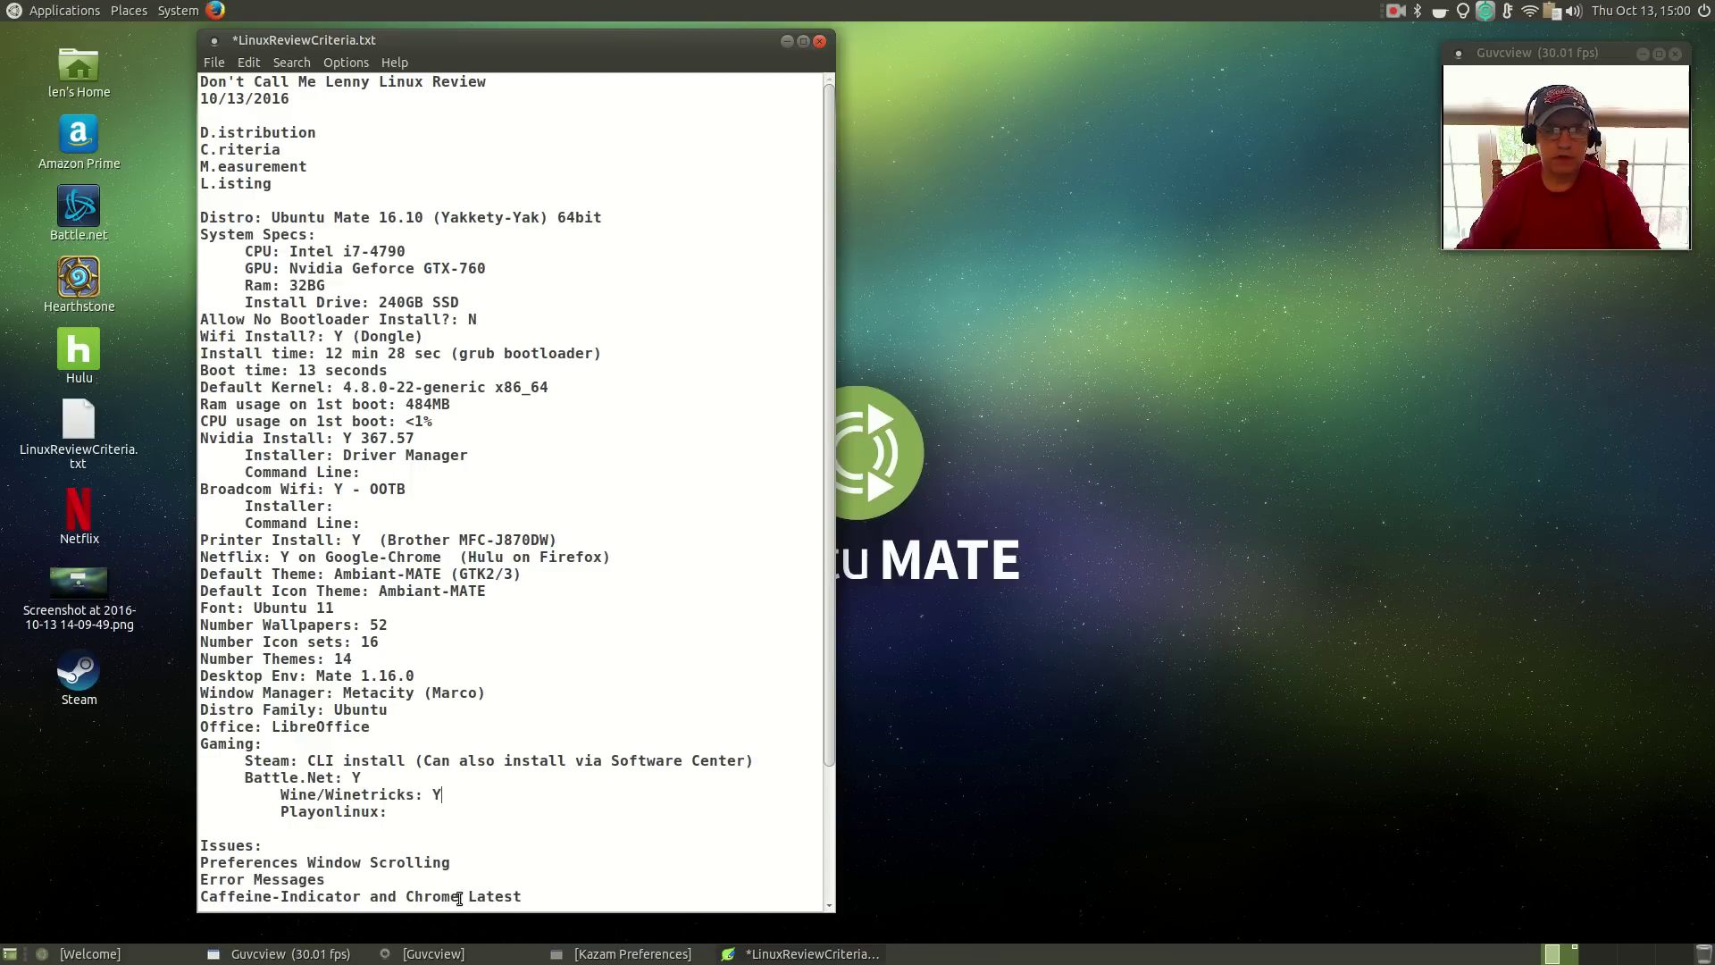
pyautogui.moveTo(643, 44); pyautogui.dragTo(988, 47)
# - Minimise the Leafpad window holding LinuxReviewCriteria.txt to the taskbar
pyautogui.click(1129, 41)
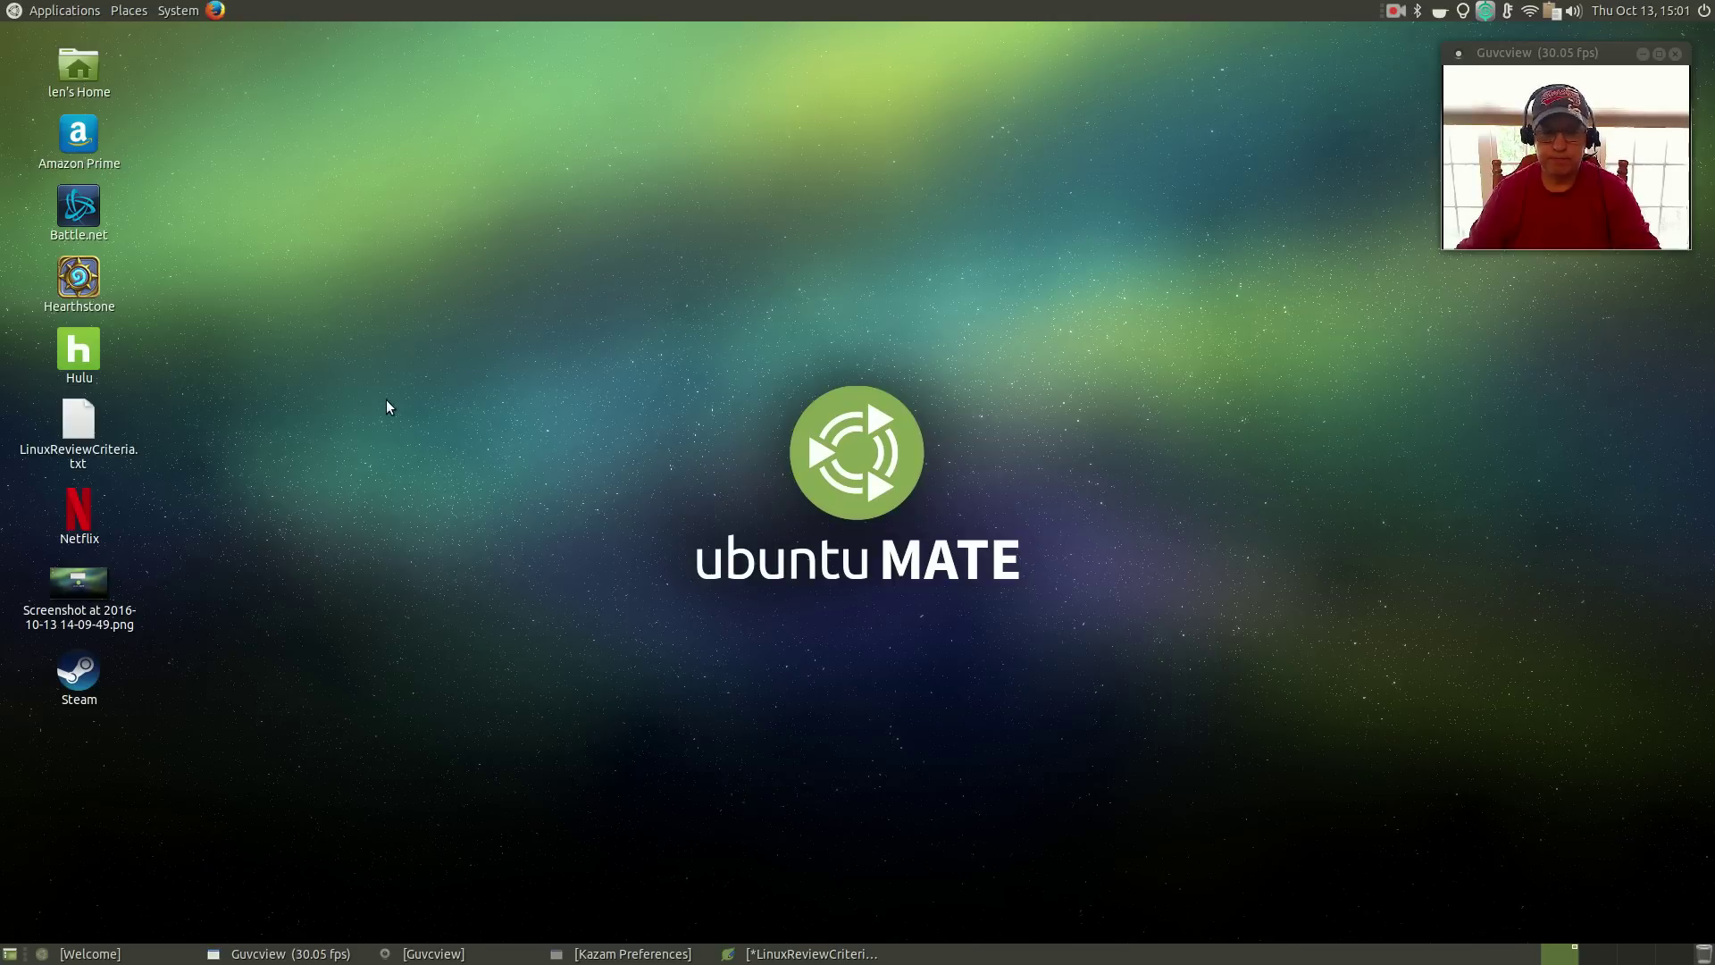